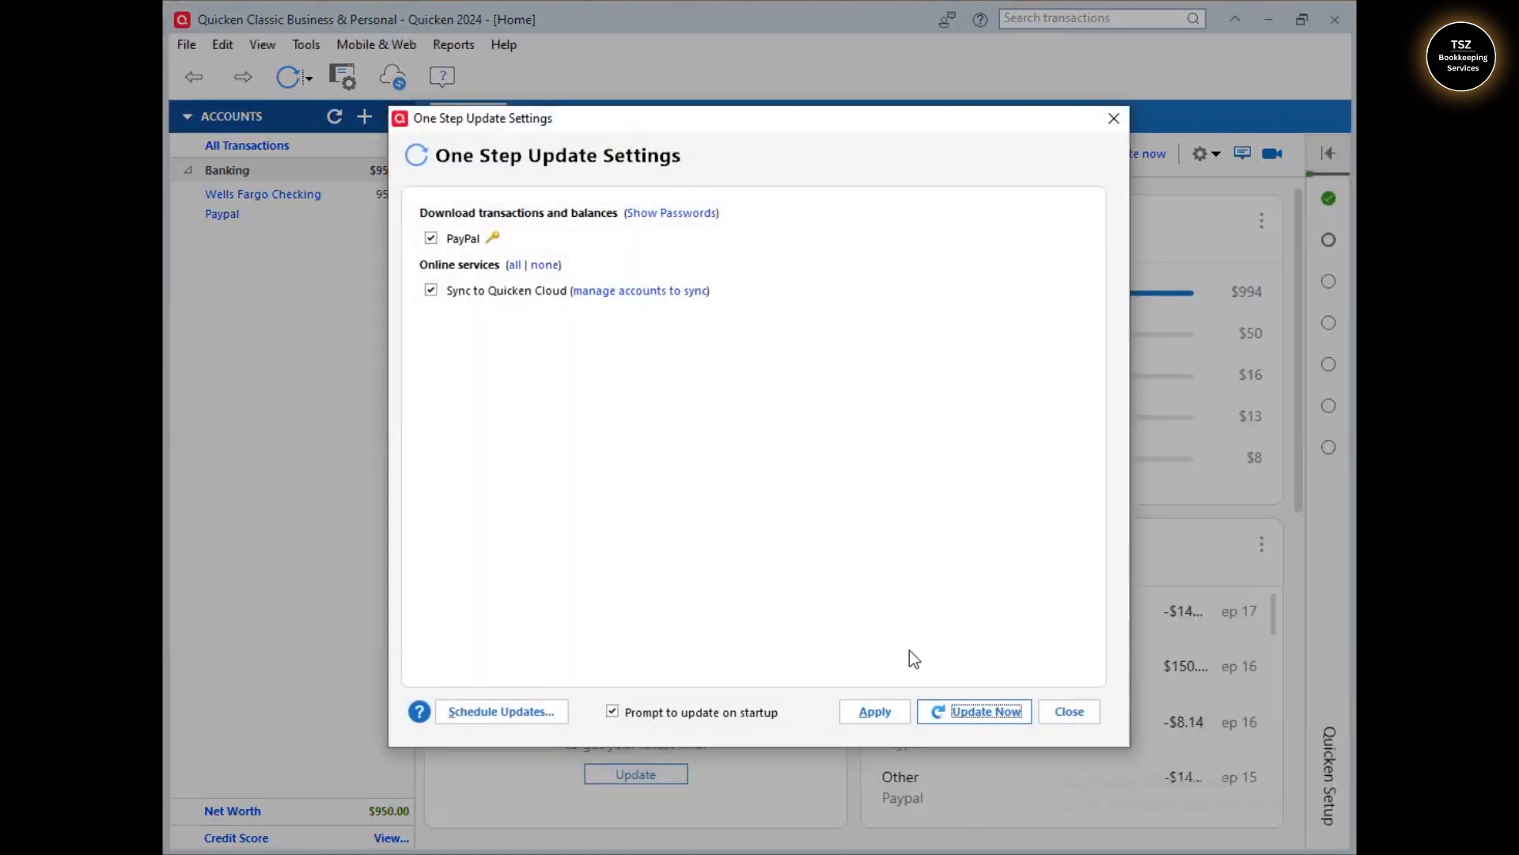
- Close the One Step Update Settings dialog to reveal the Home dashboard with account balances
left_click(1075, 716)
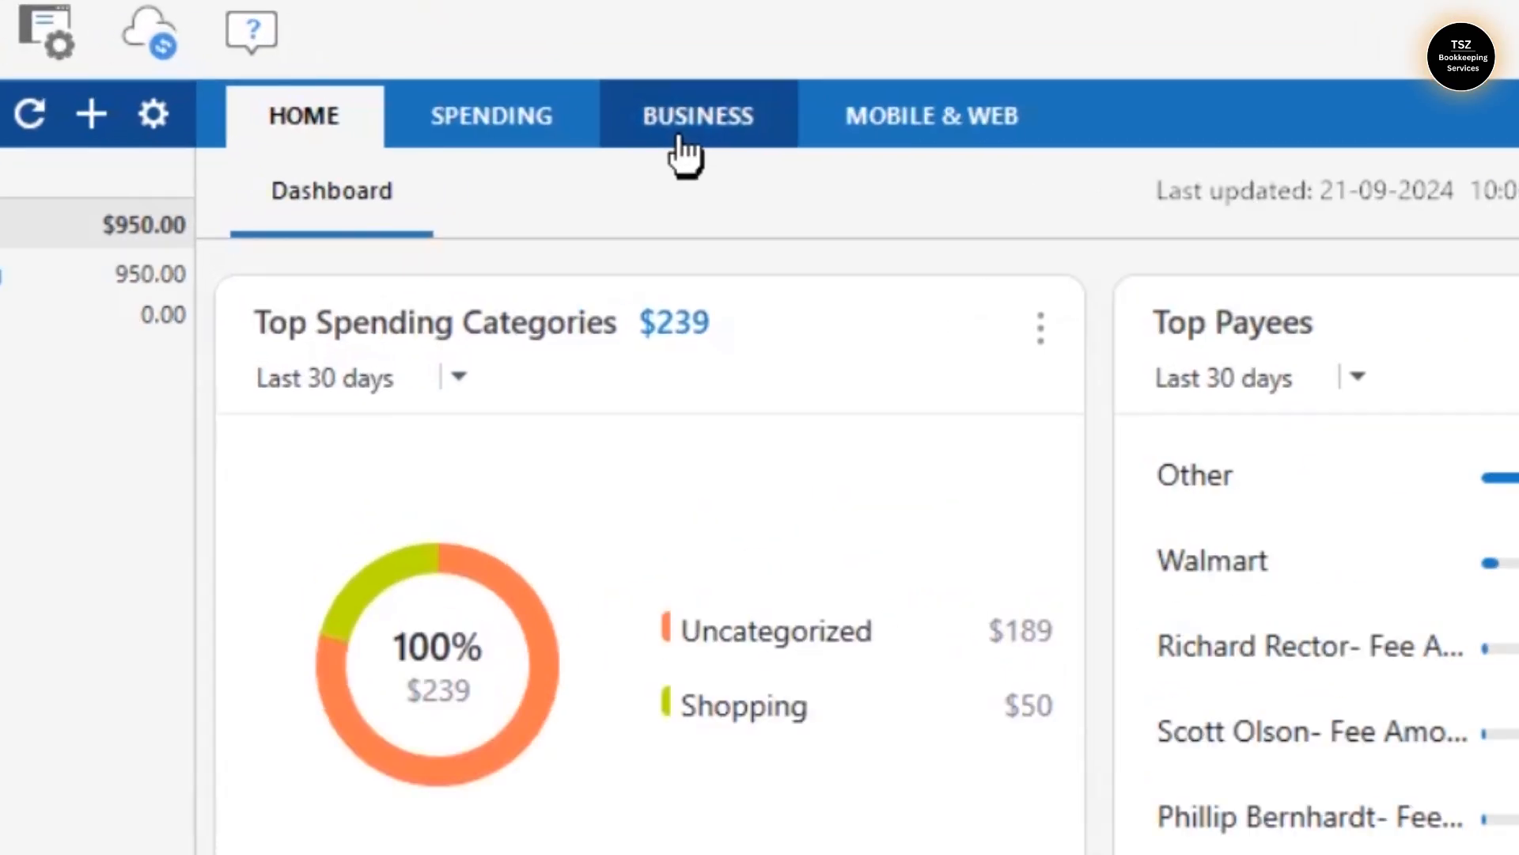
- From the Business tab, dismiss the promo and start an invoice, agreeing to set up a receivables account
left_click(643, 127)
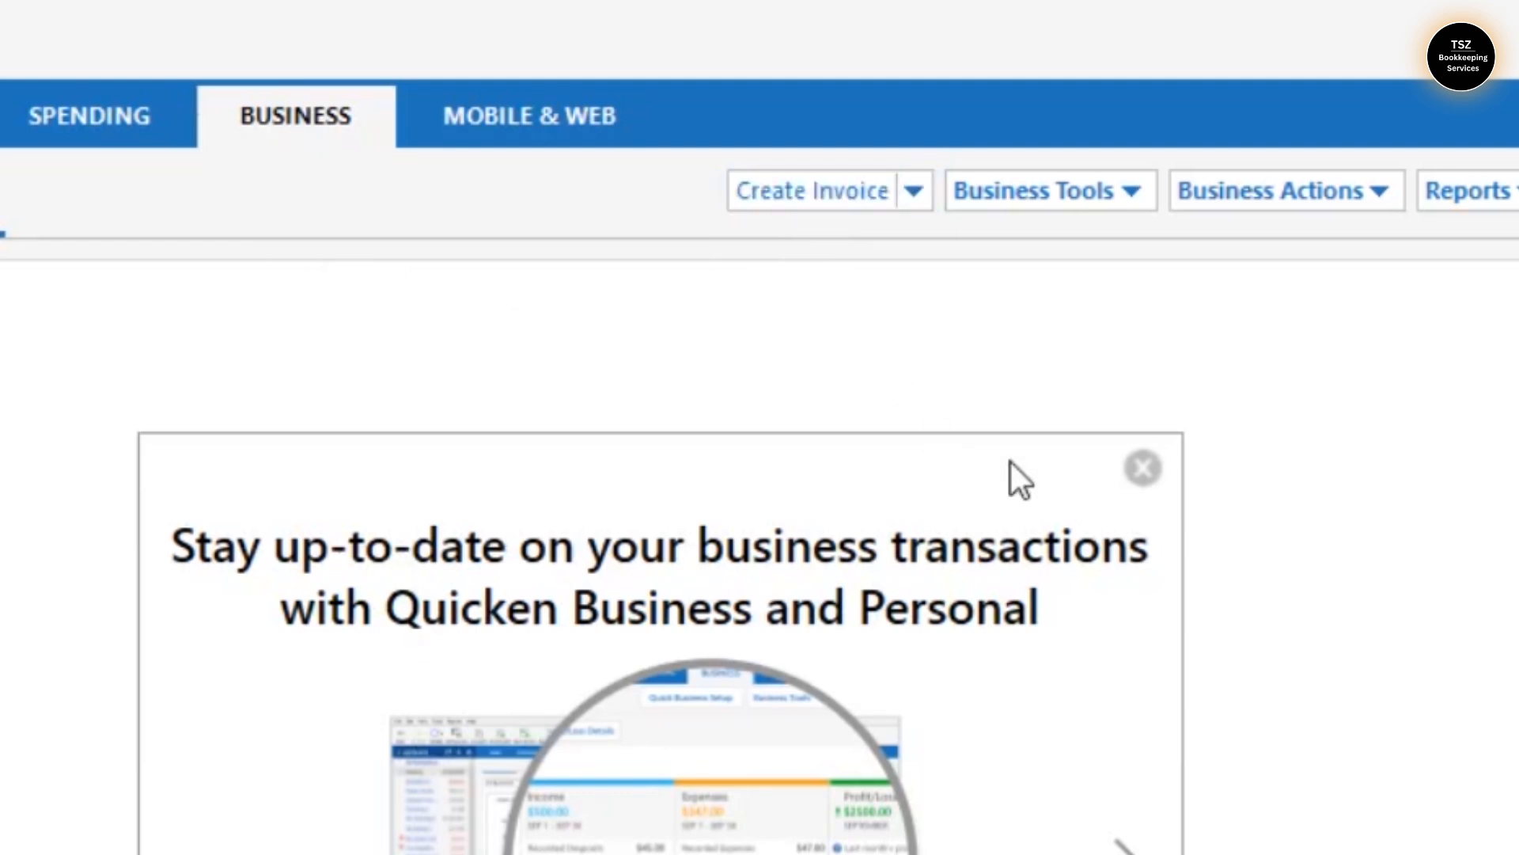
left_click(1142, 468)
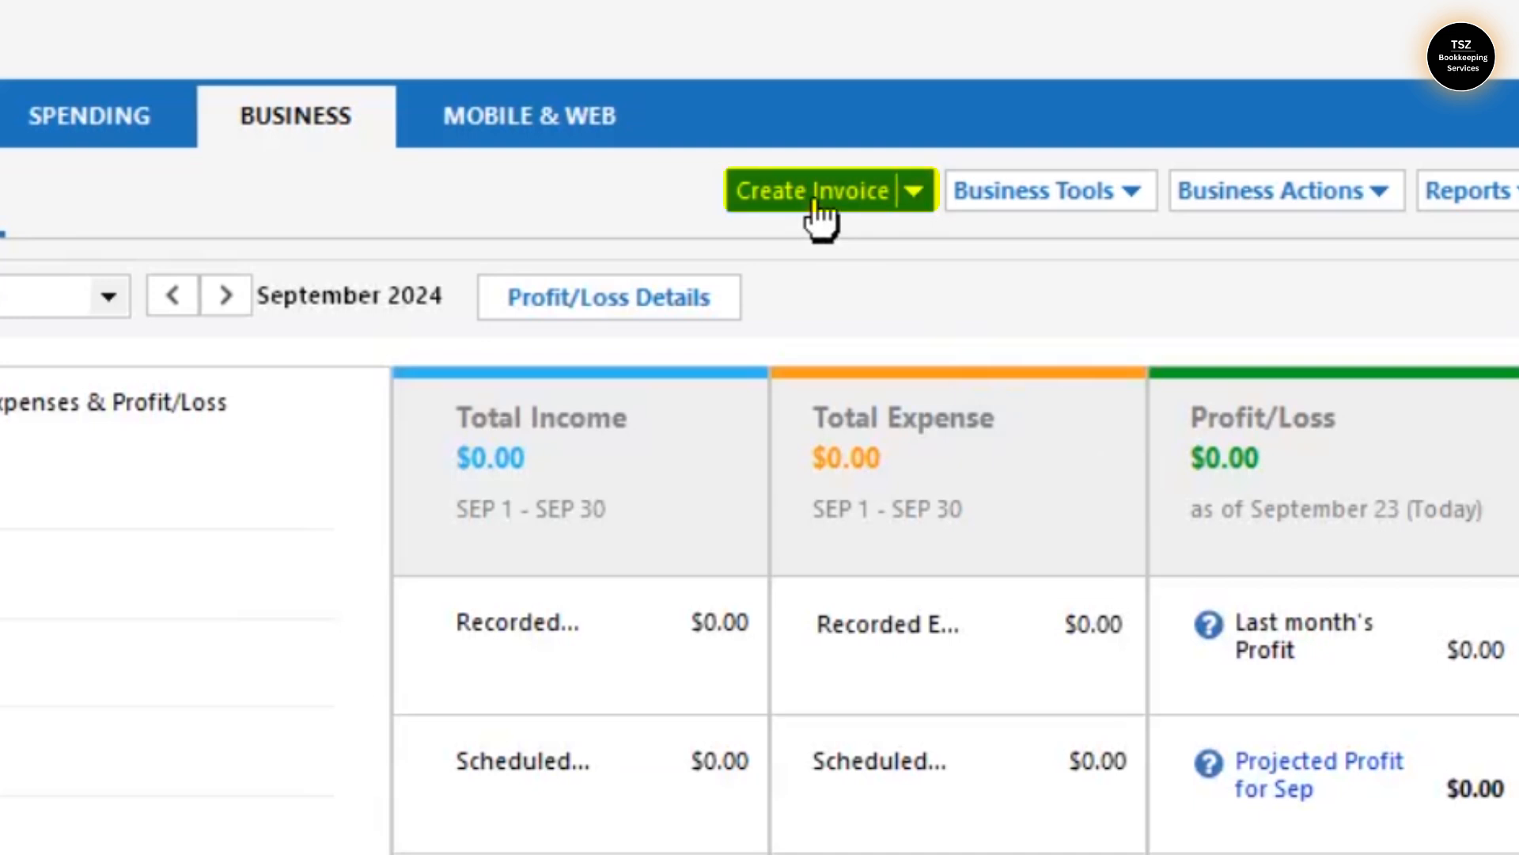
left_click(815, 204)
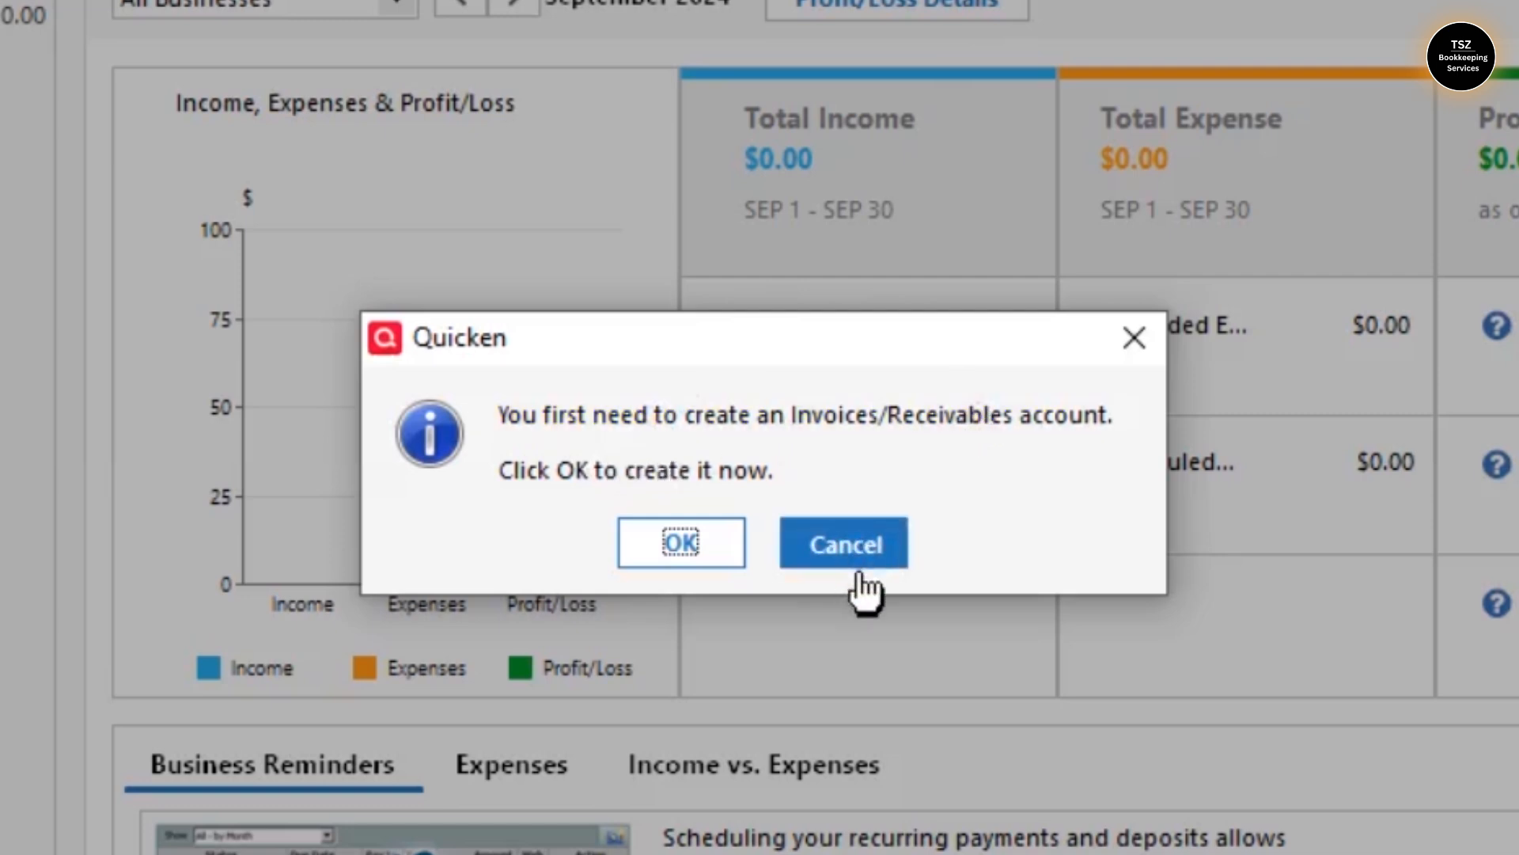
left_click(694, 564)
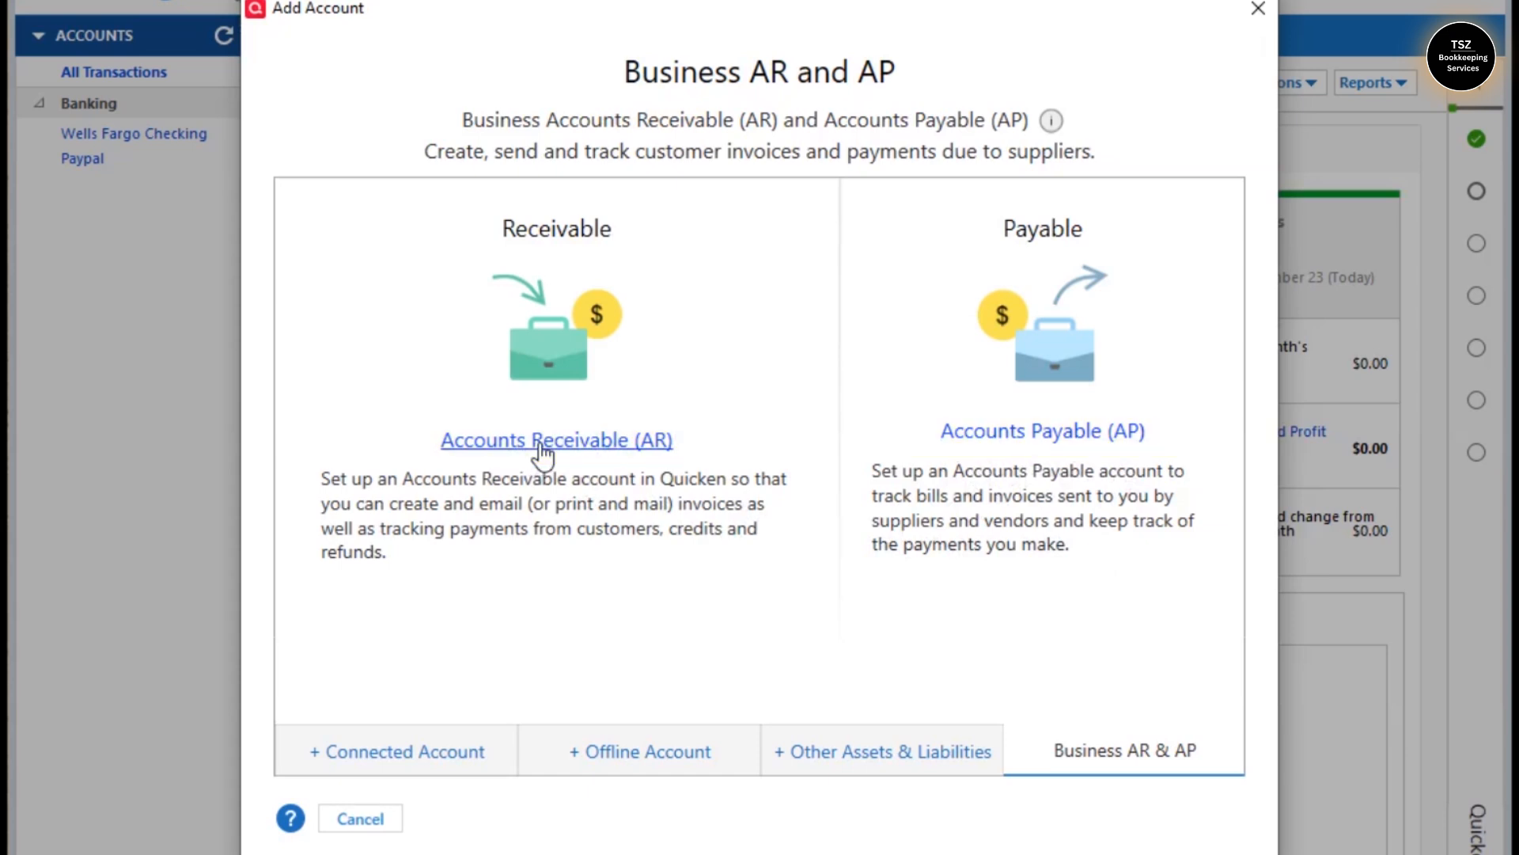
- Through Tools > Add Account, choose an Accounts Receivable account under Business AR & AP
left_click(1266, 11)
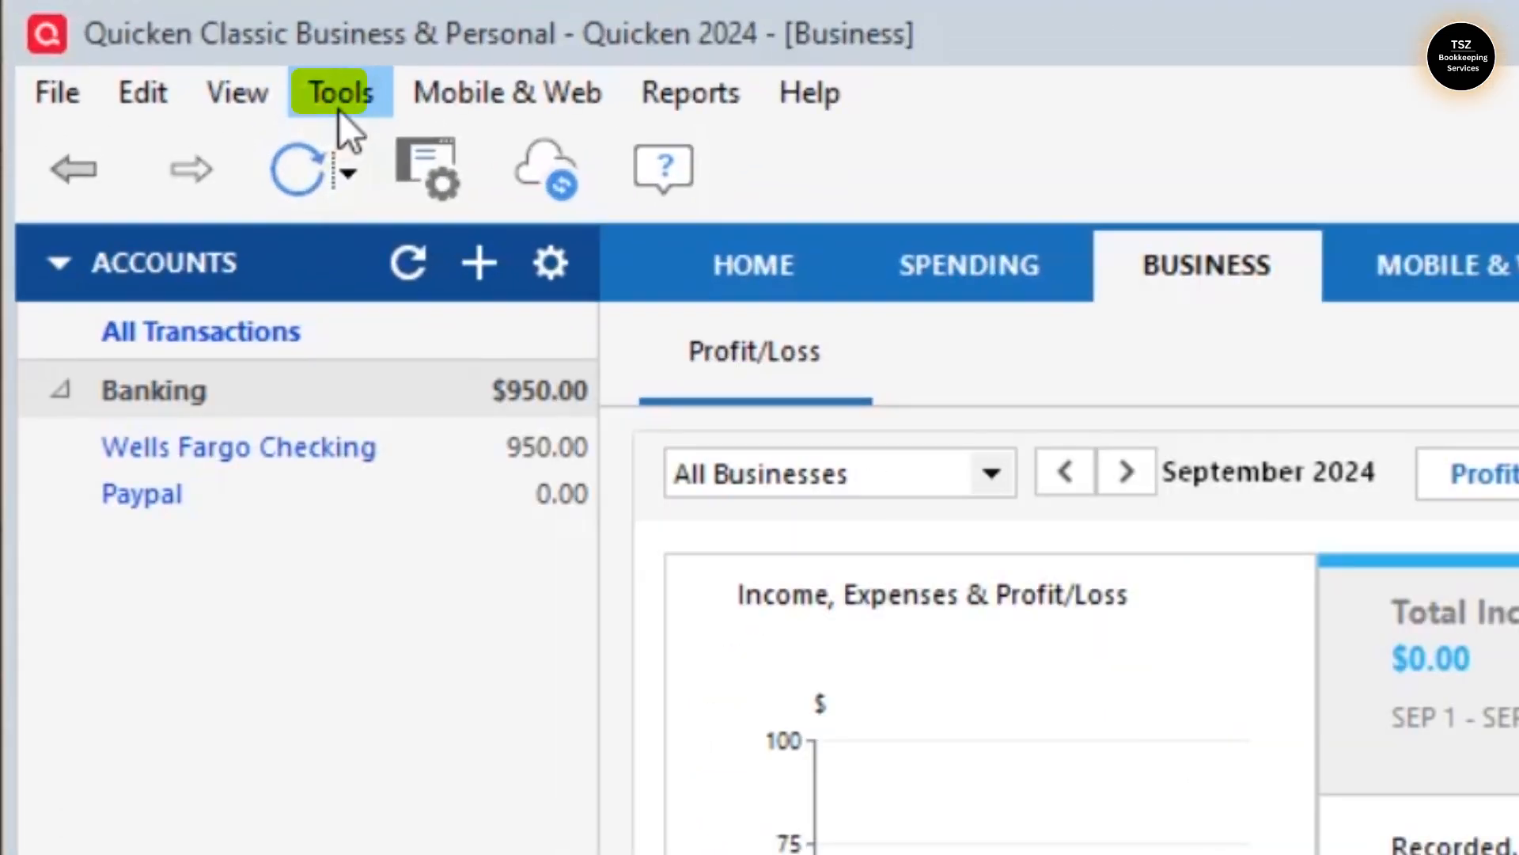
left_click(307, 53)
left_click(386, 211)
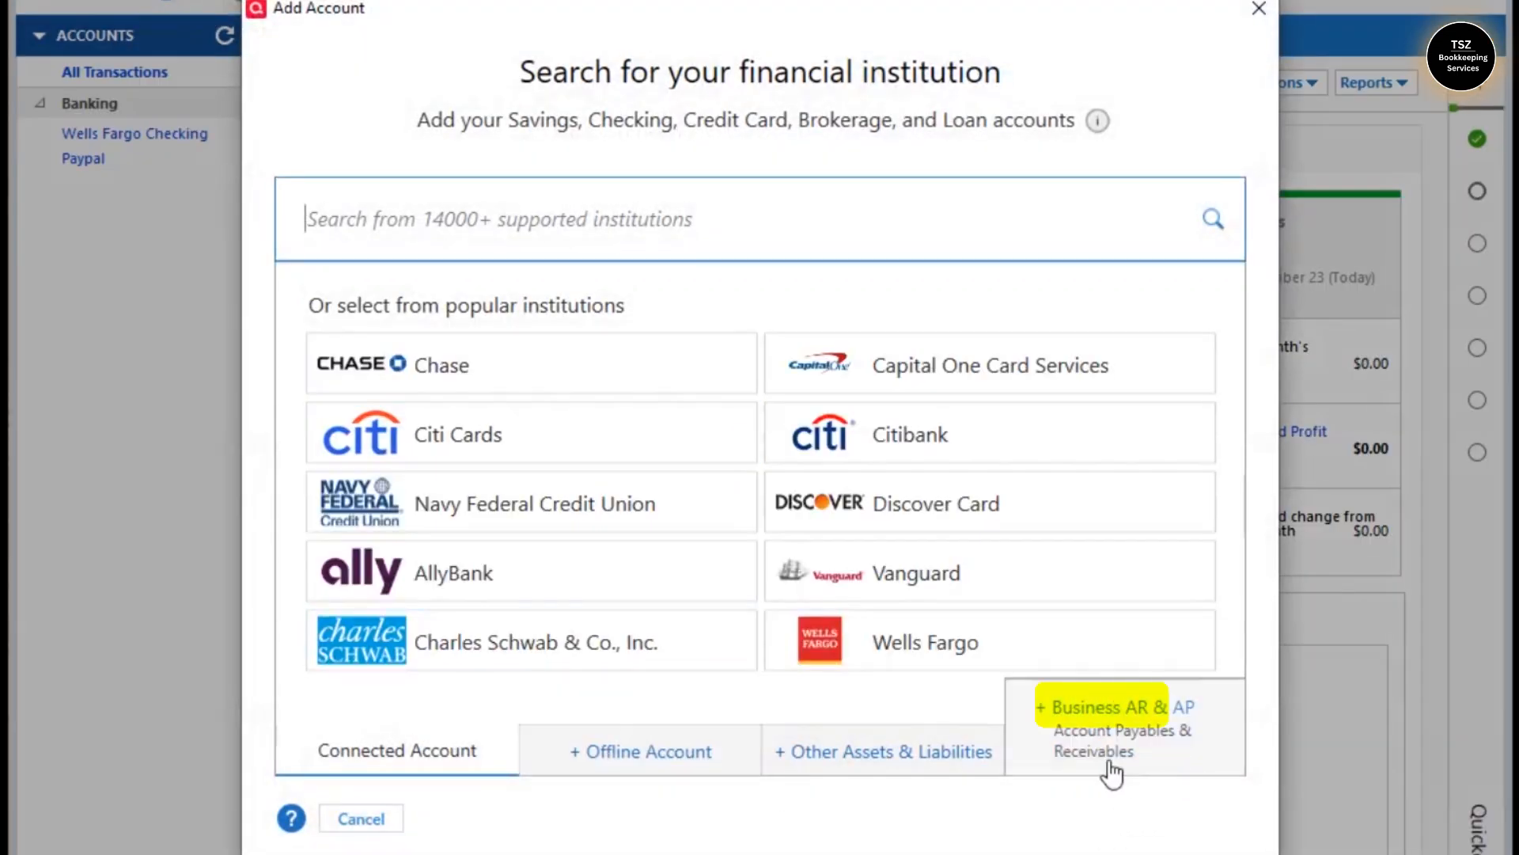
left_click(1111, 769)
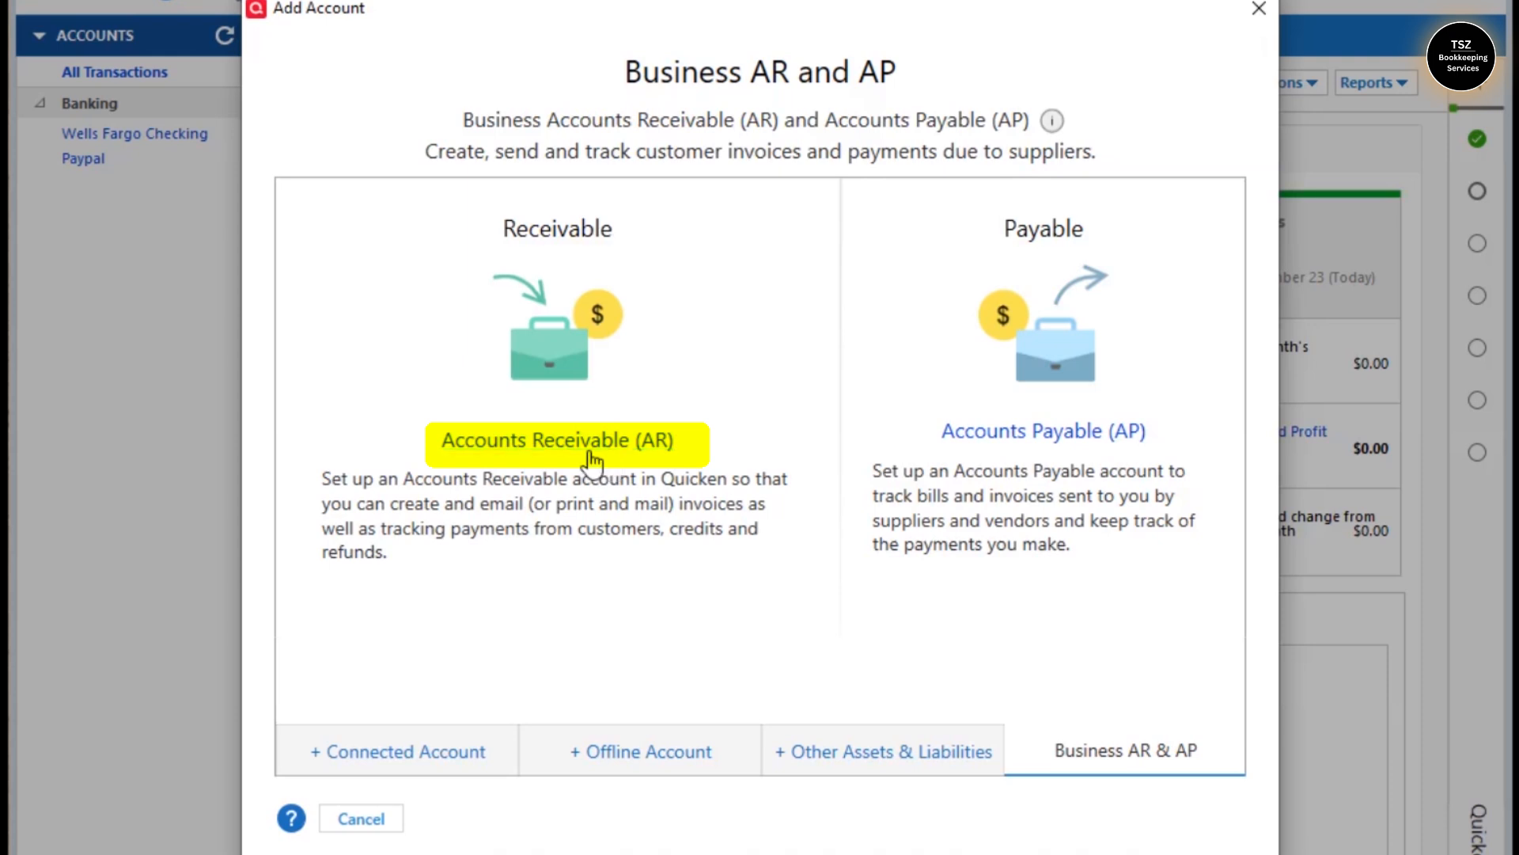
left_click(611, 463)
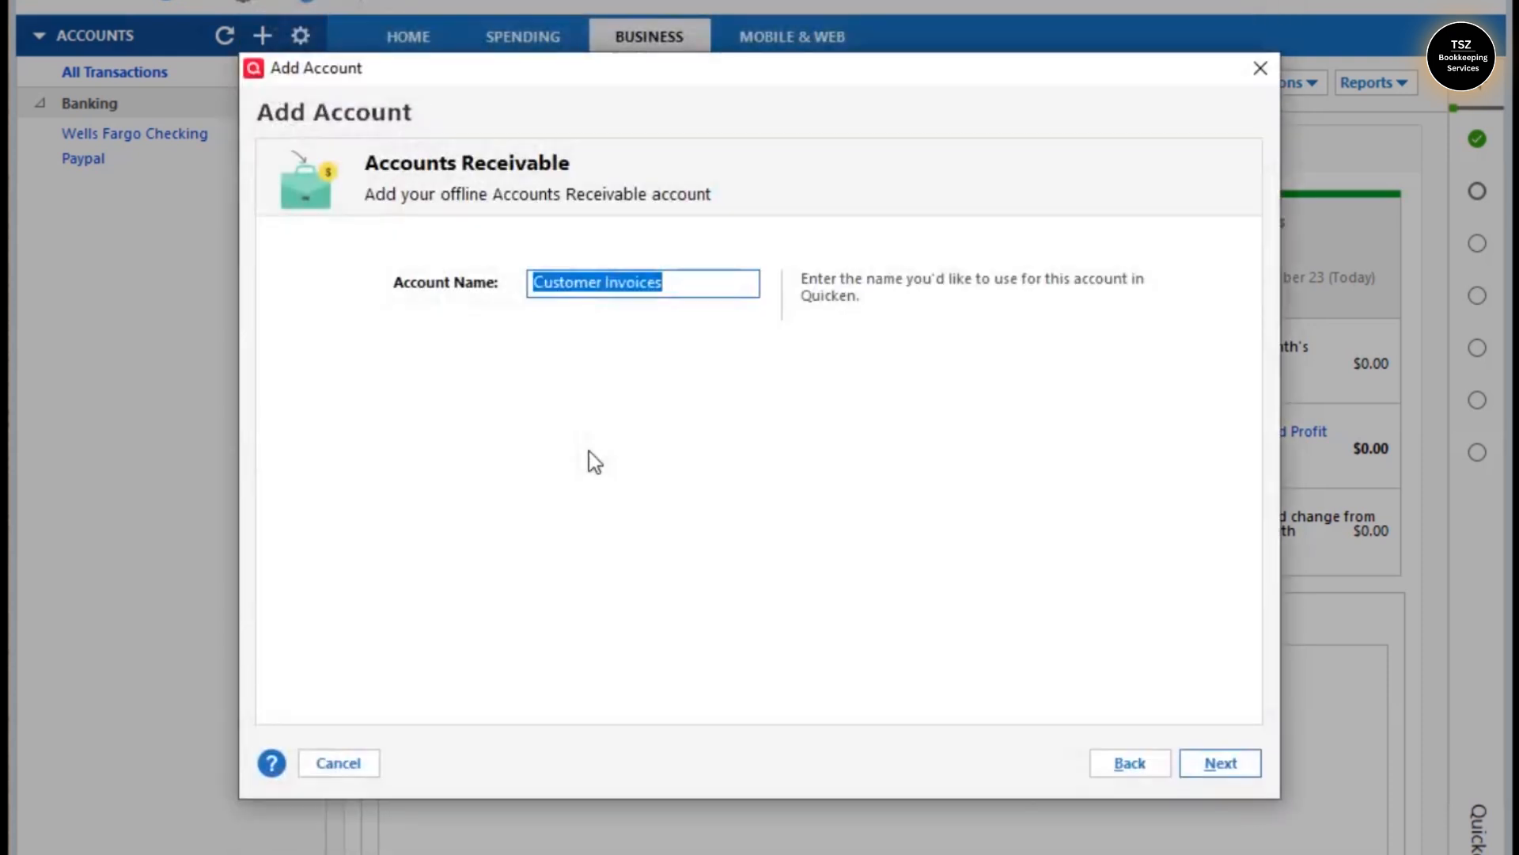
- Rename the receivables account to 'Invoices' and finish creating it
left_click(563, 296)
double_click(564, 296)
double_click(565, 294)
key("BackSpace")
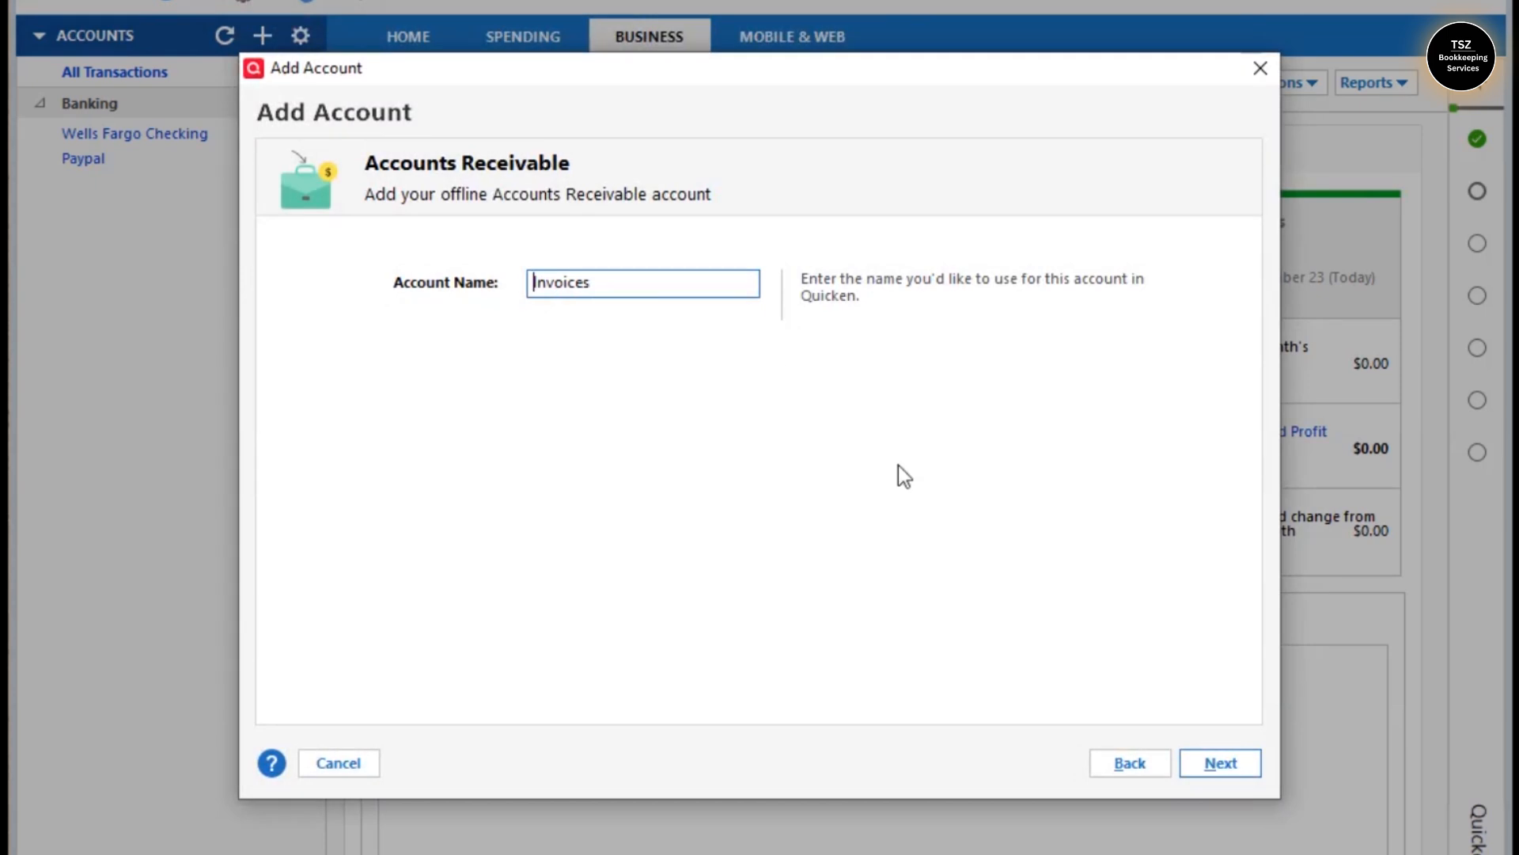
left_click(1230, 766)
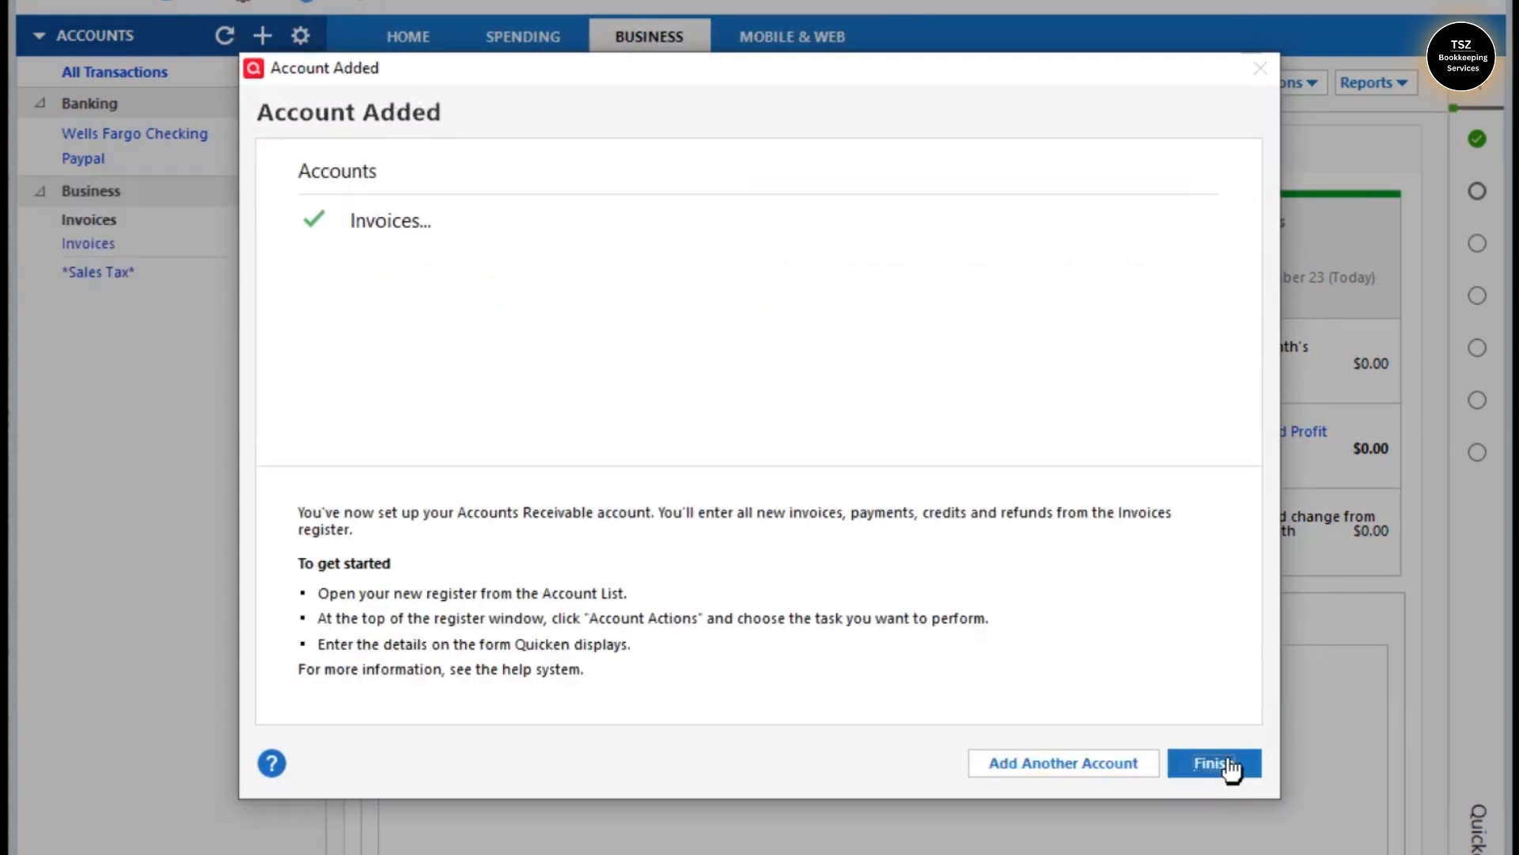
left_click(1215, 763)
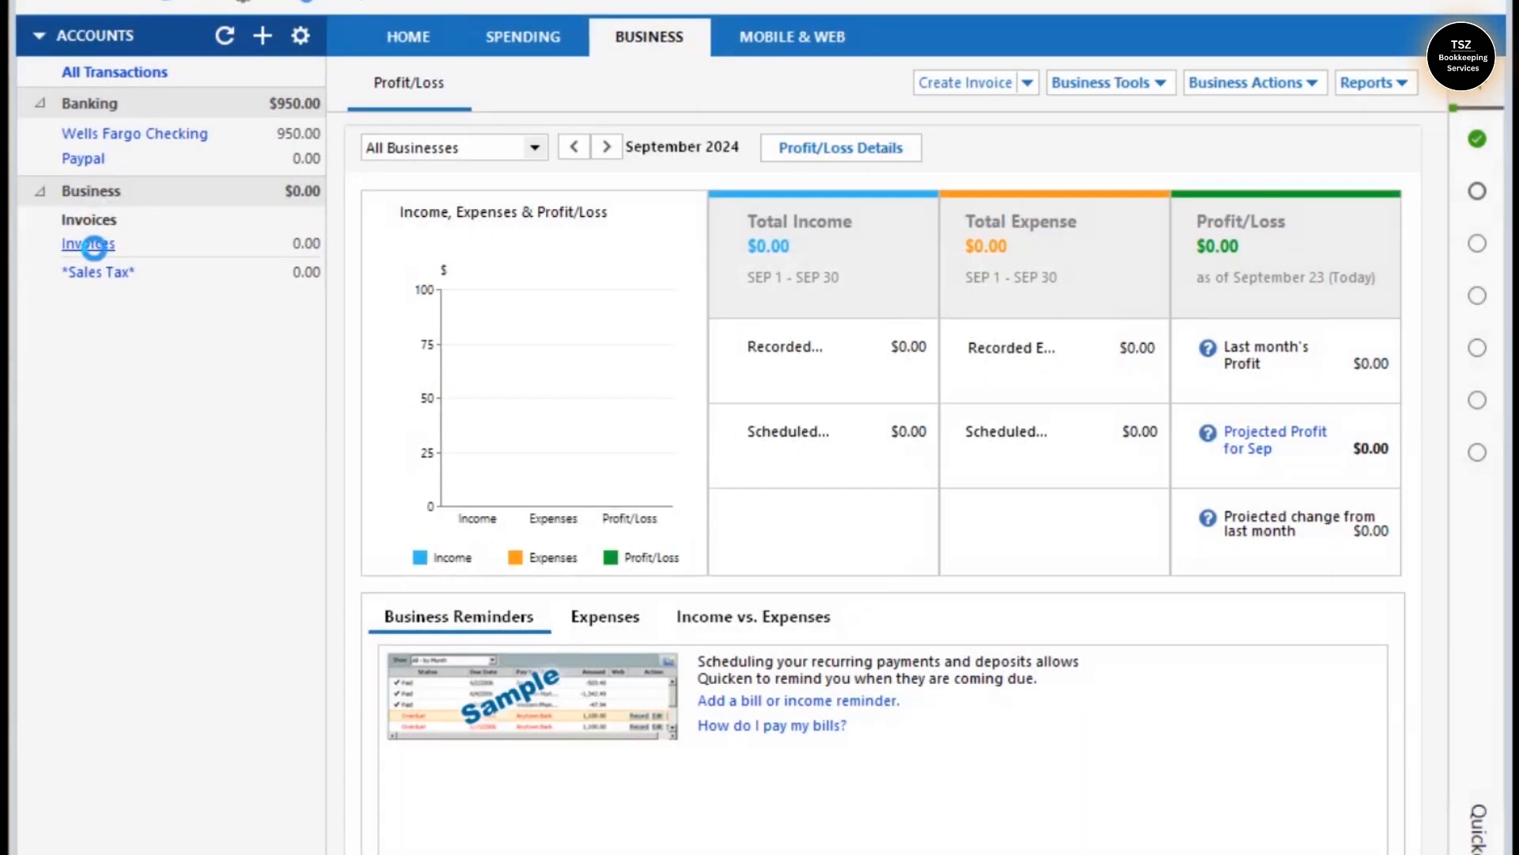
left_click(96, 251)
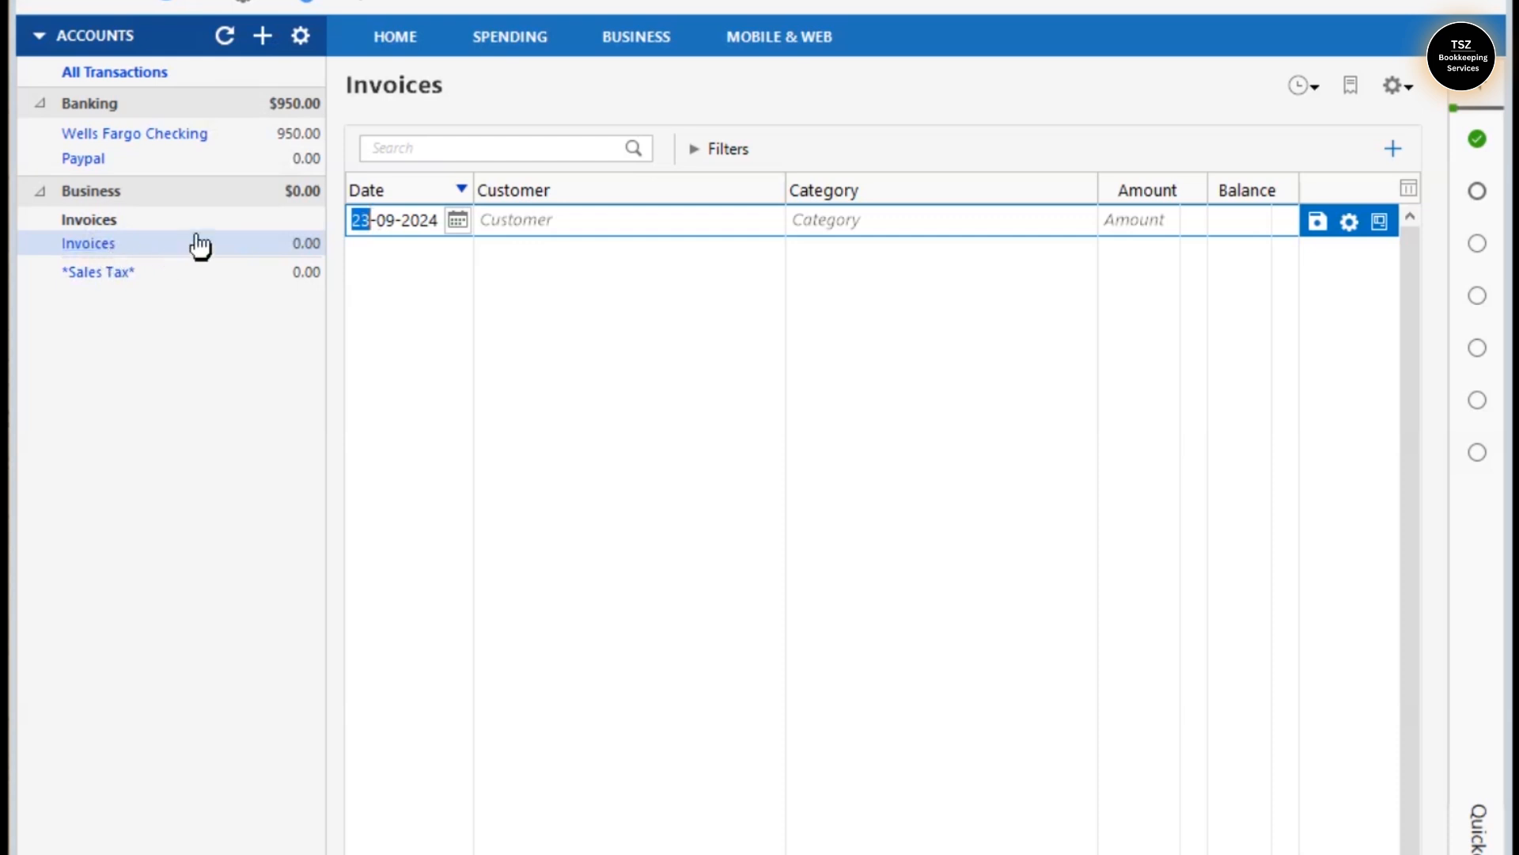
left_click(673, 52)
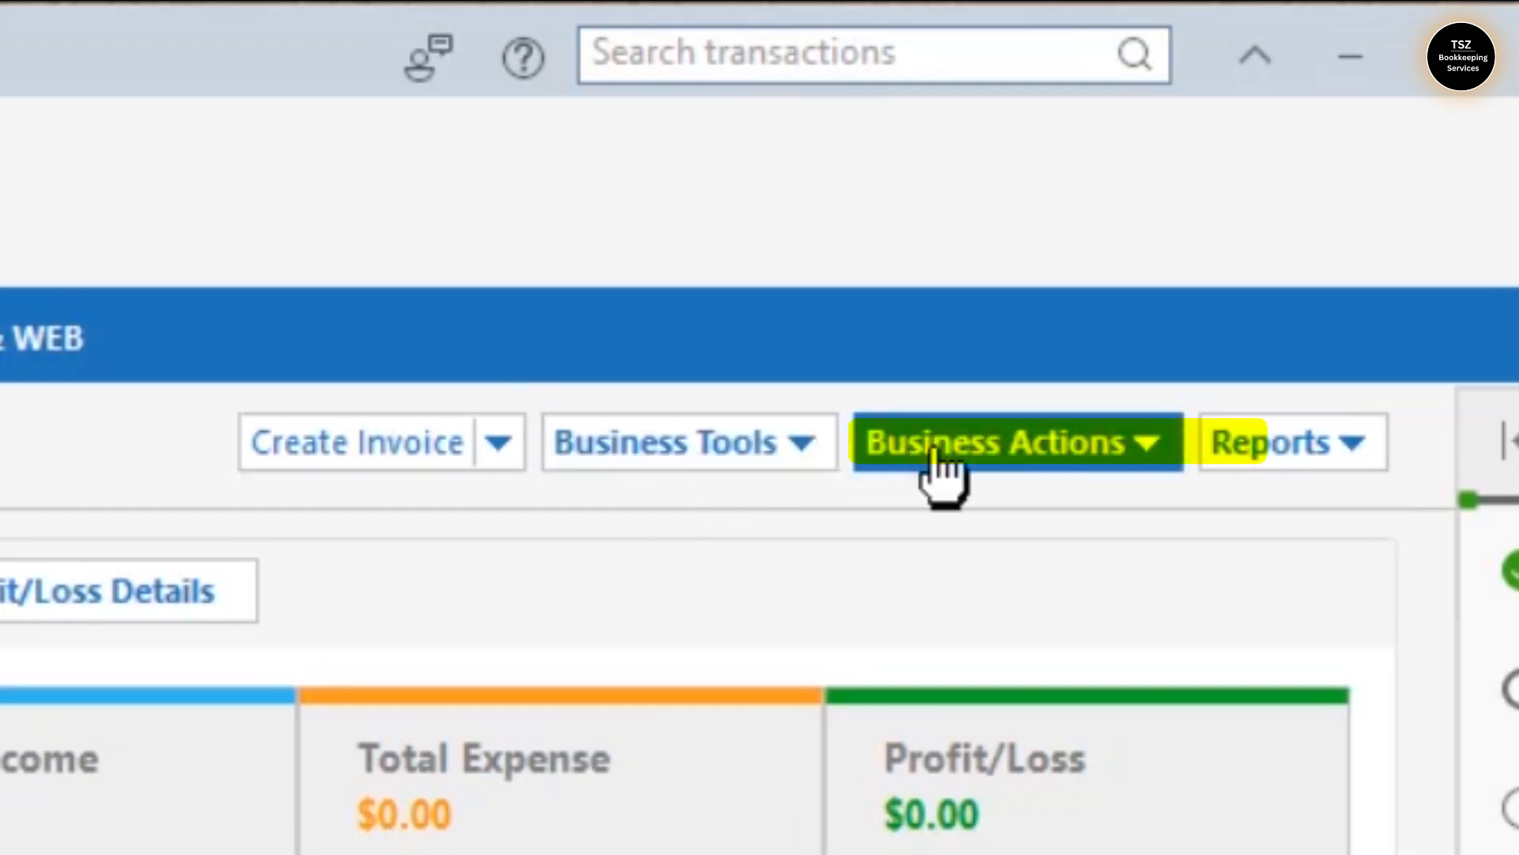
- Add a new customer through Business Actions > Customers and enter the customer's name as payee
left_click(946, 447)
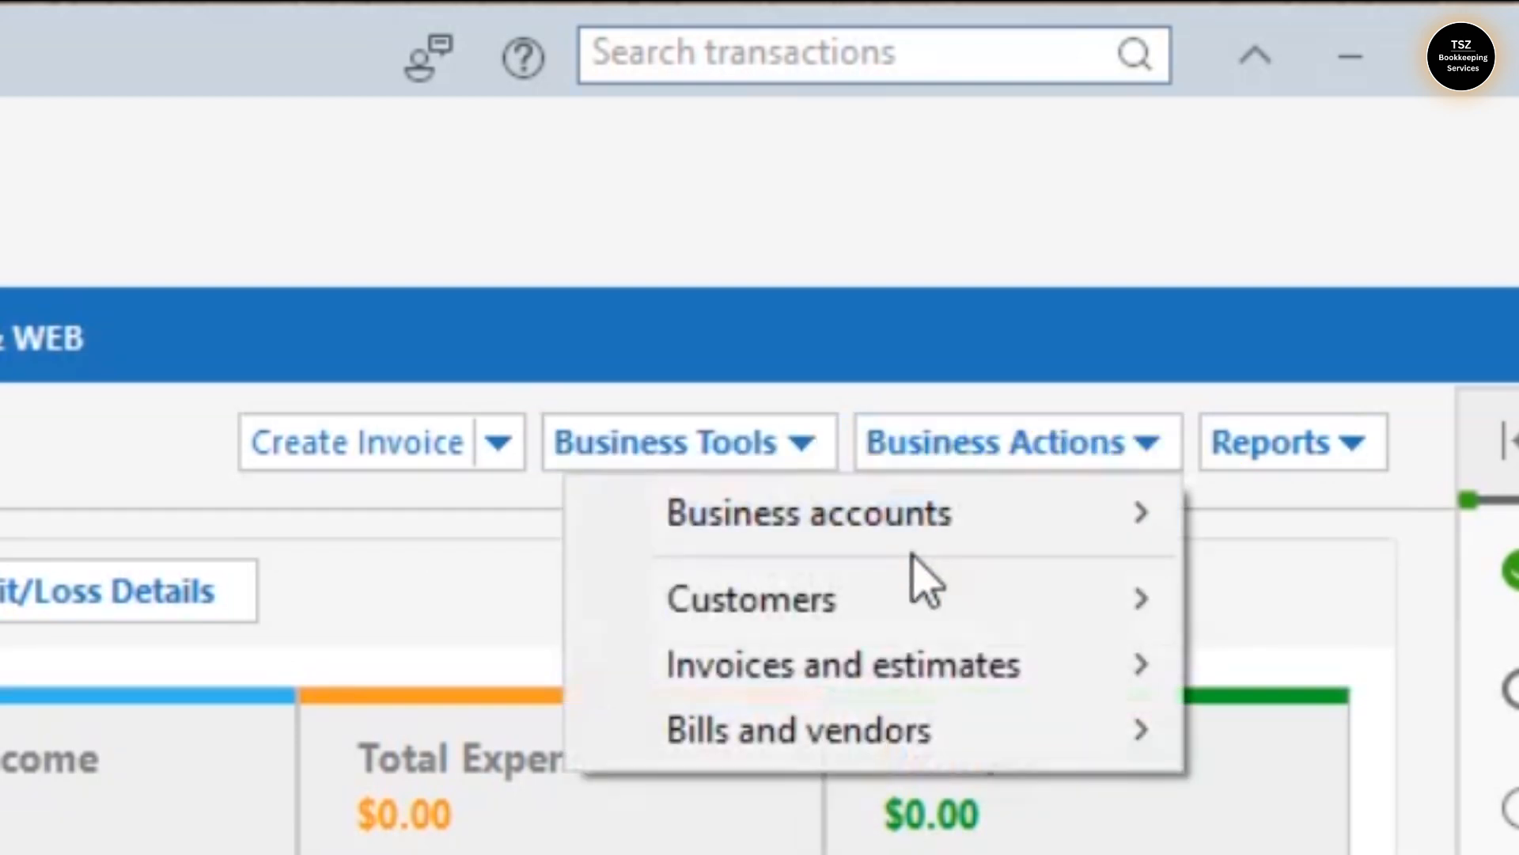
mouse_move(909, 621)
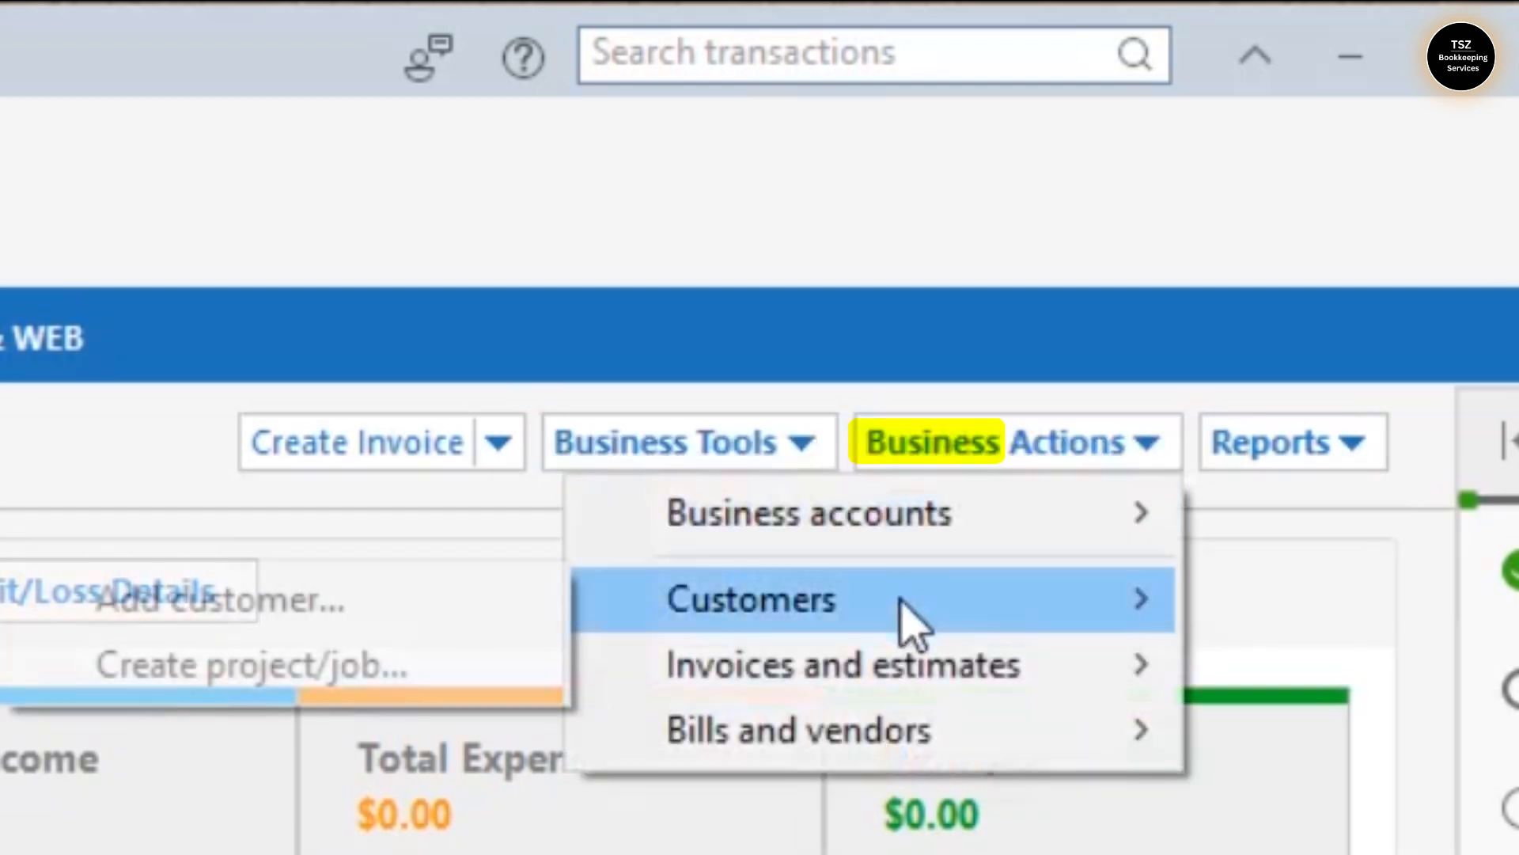
left_click(447, 641)
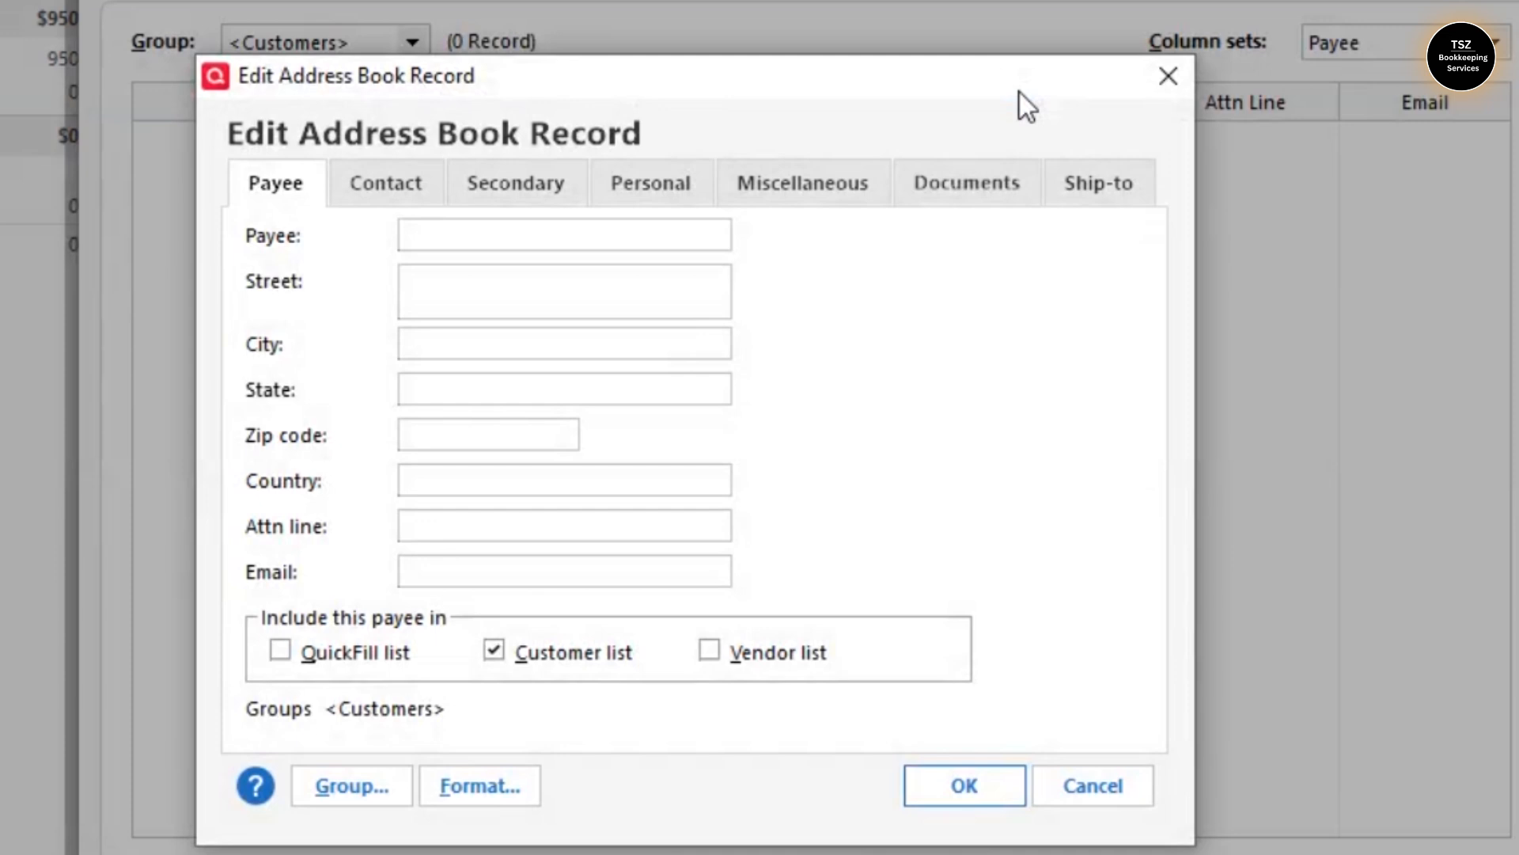
left_click(484, 231)
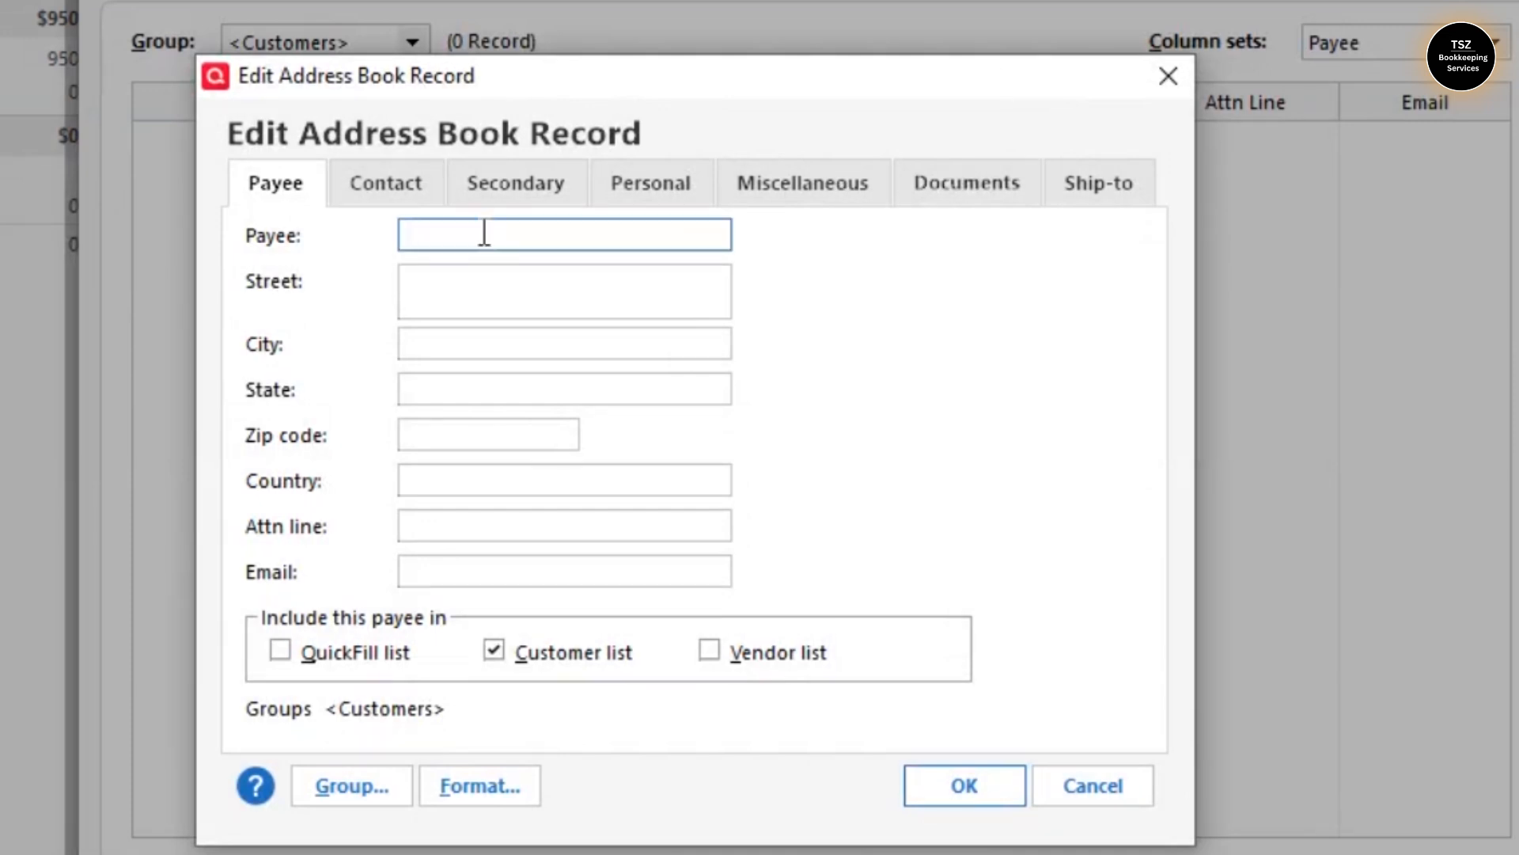
type("Richard")
- Fill in the customer's city, state, zip code, country and e-mail address
left_click(465, 344)
type("S")
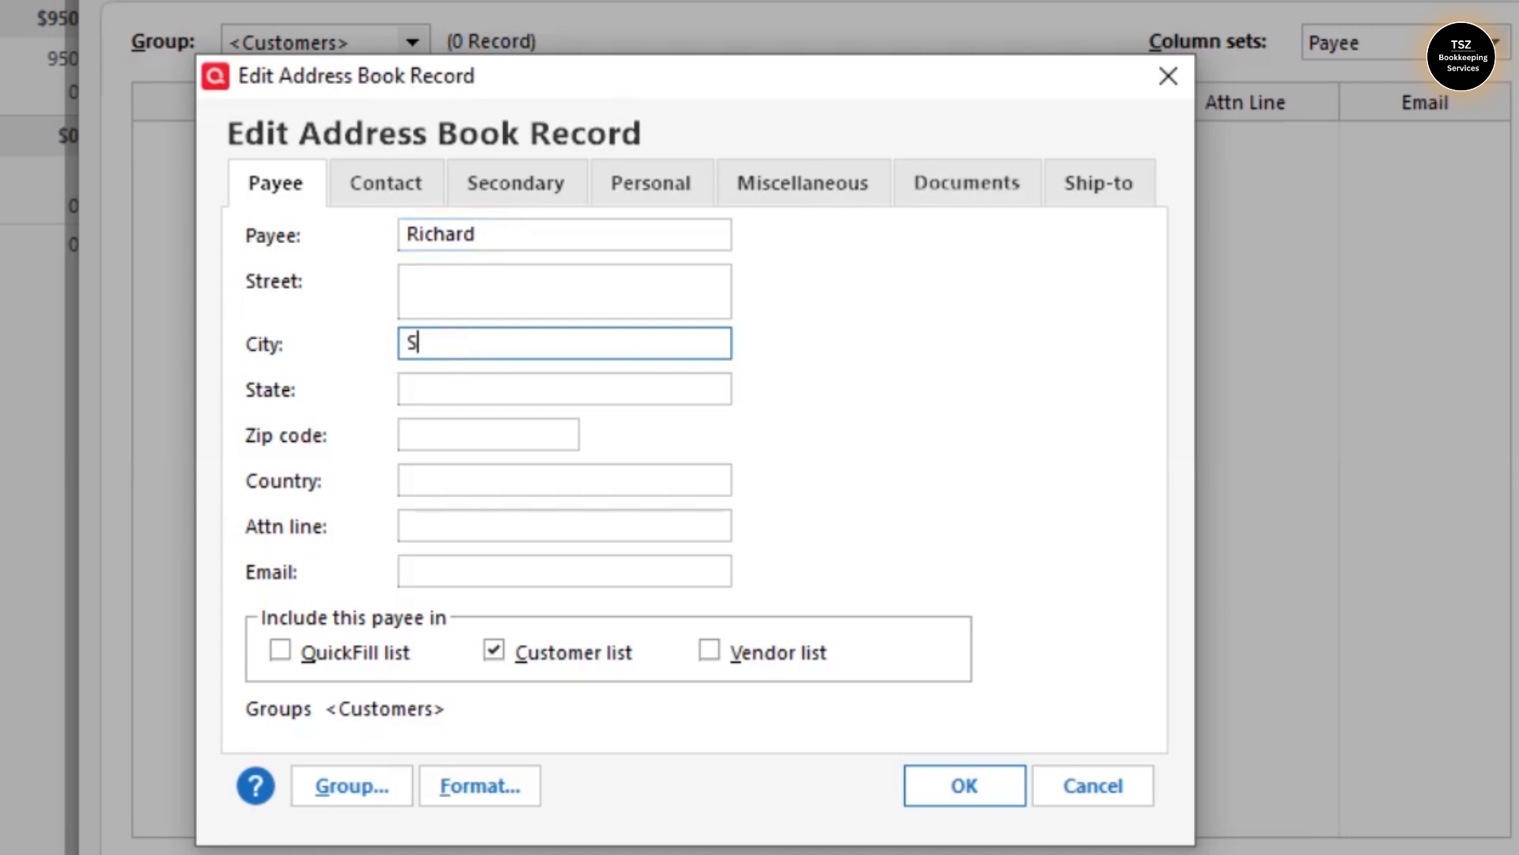
type("an Diago")
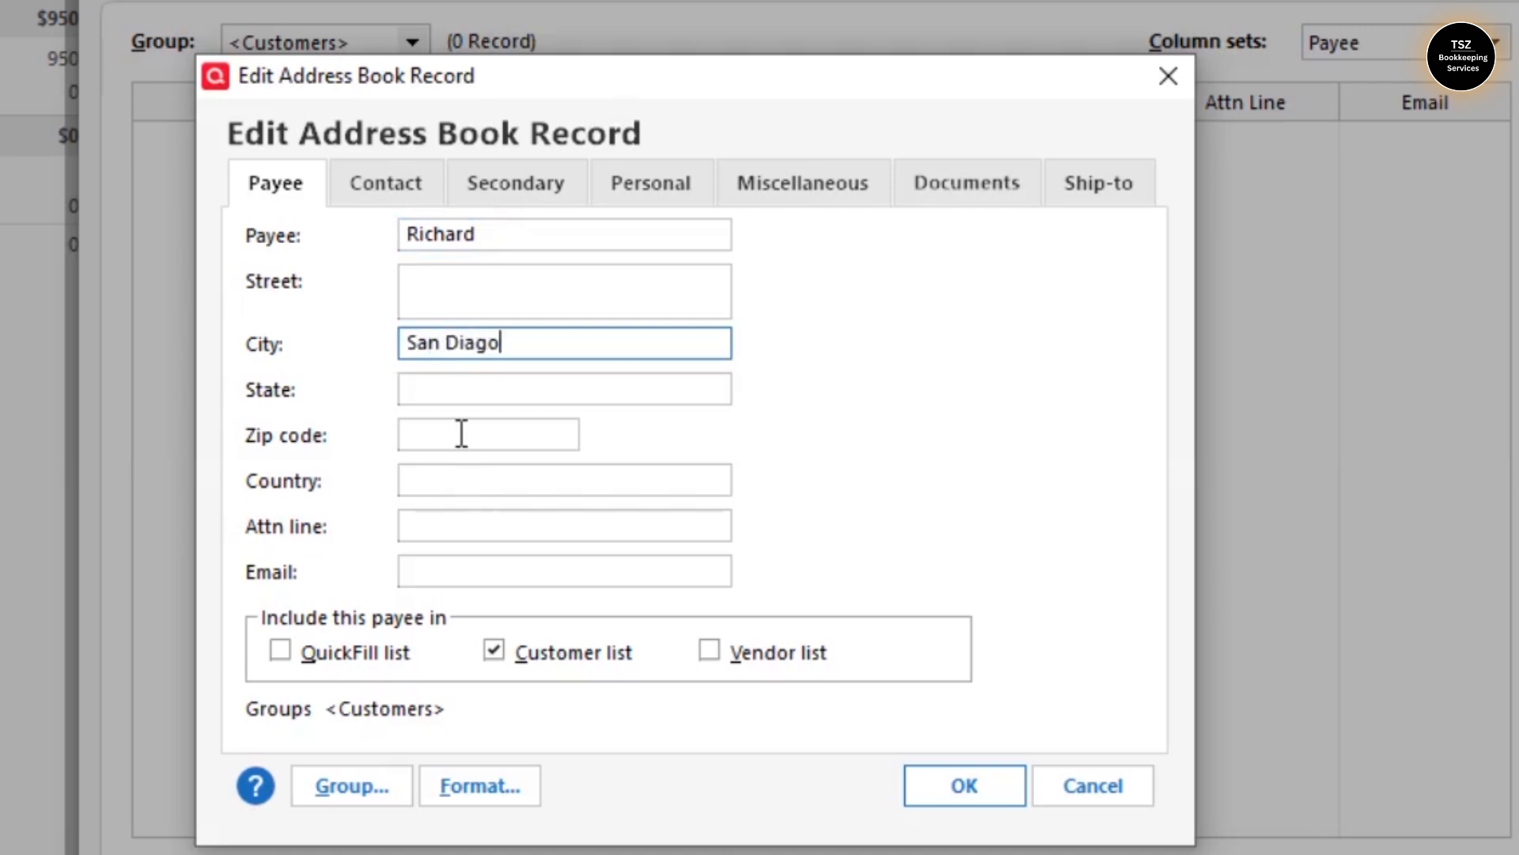
left_click(458, 394)
type("California")
key("Tab")
type("22434")
left_click(455, 469)
type("United States")
left_click(584, 564)
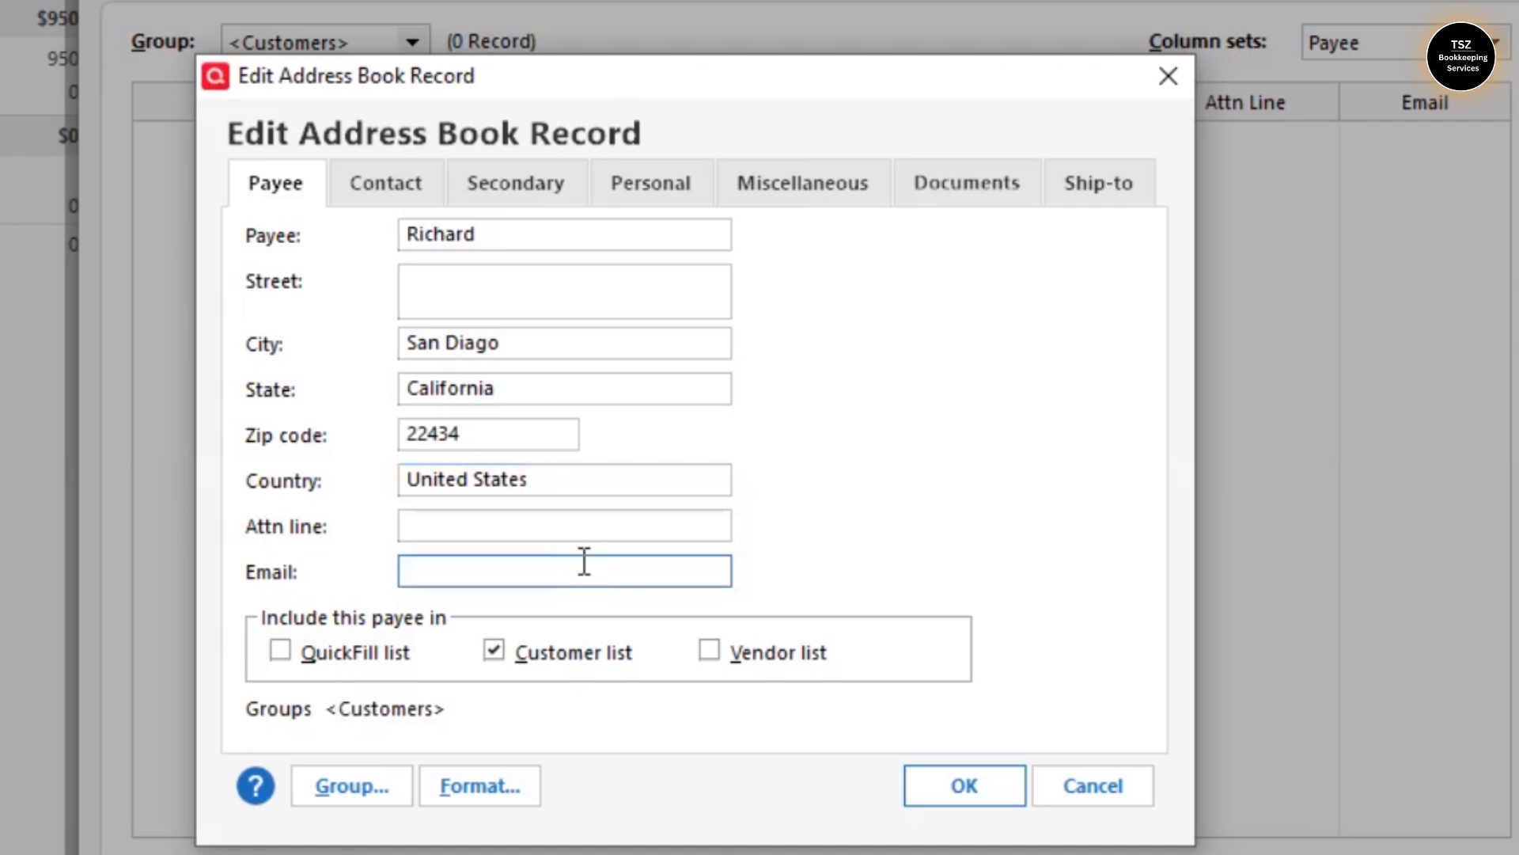
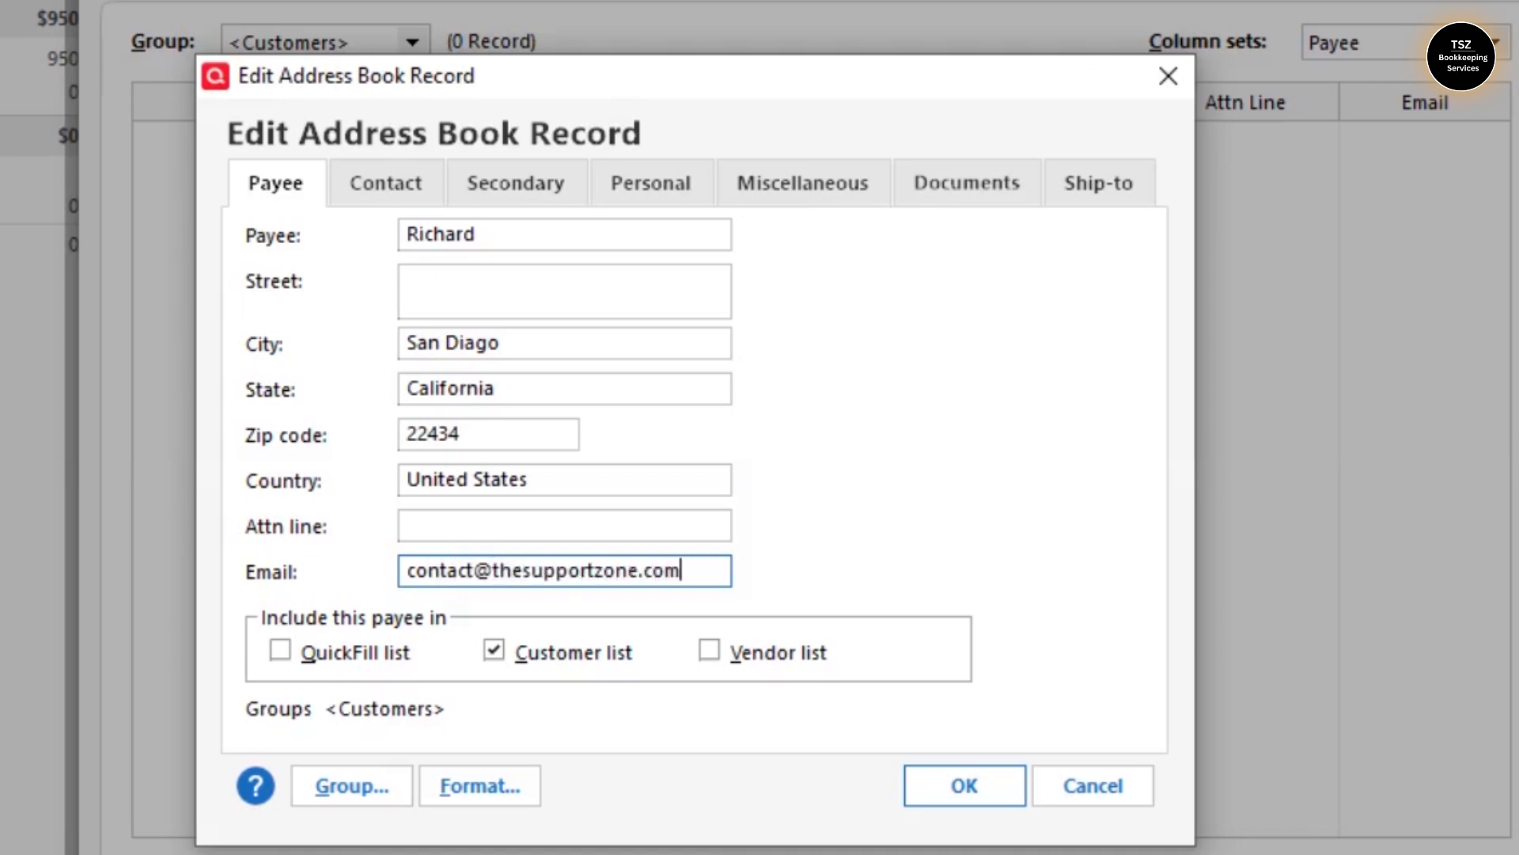
double_click(423, 566)
left_click(424, 566)
- Browse the record's contact, secondary address, personal, notes, documents and ship-to tabs
left_click(388, 193)
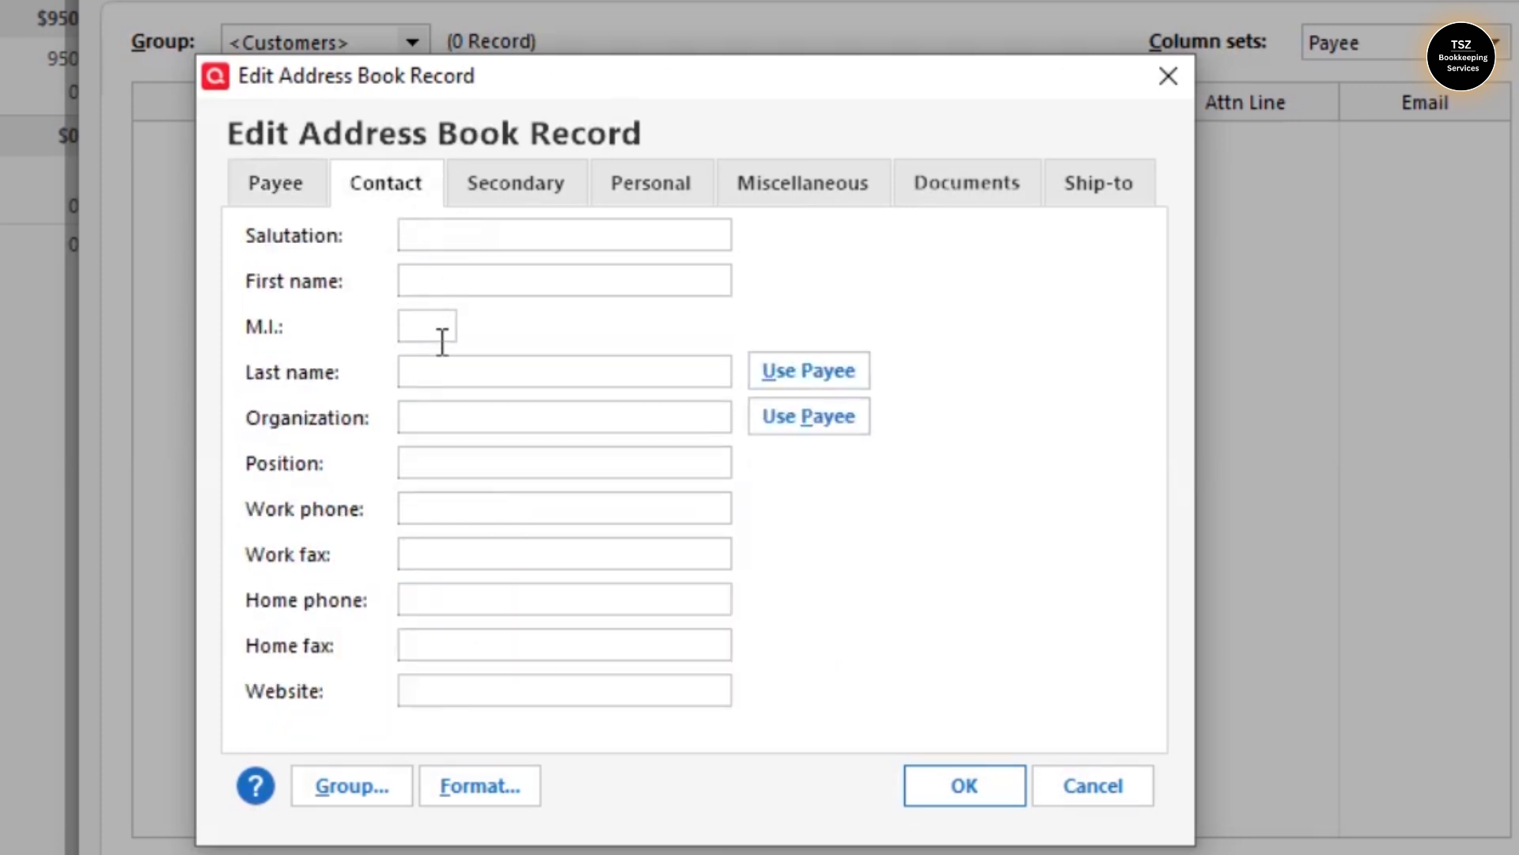
left_click(514, 193)
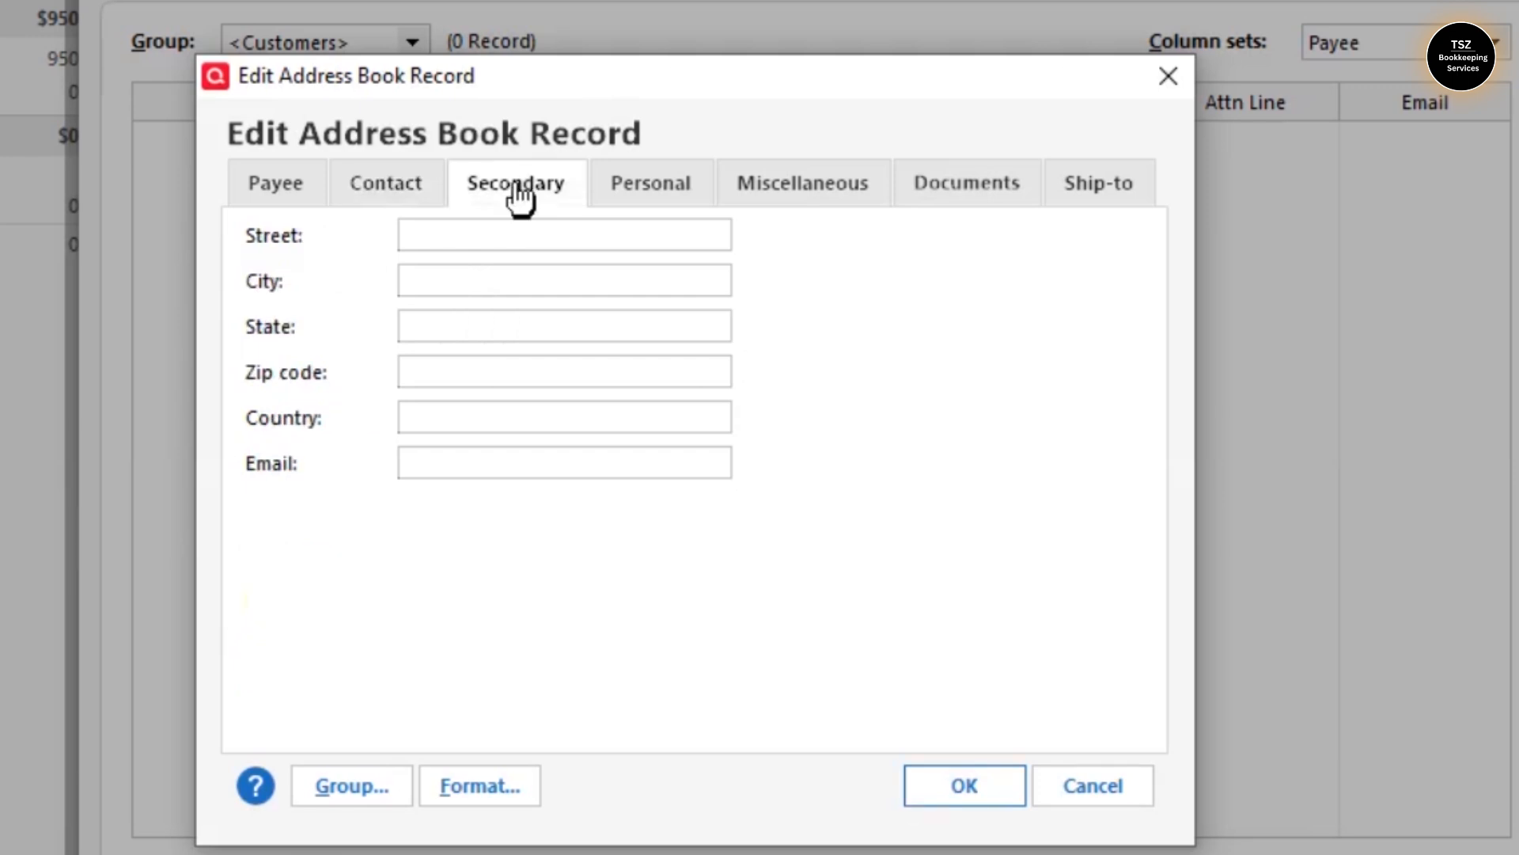
left_click(650, 186)
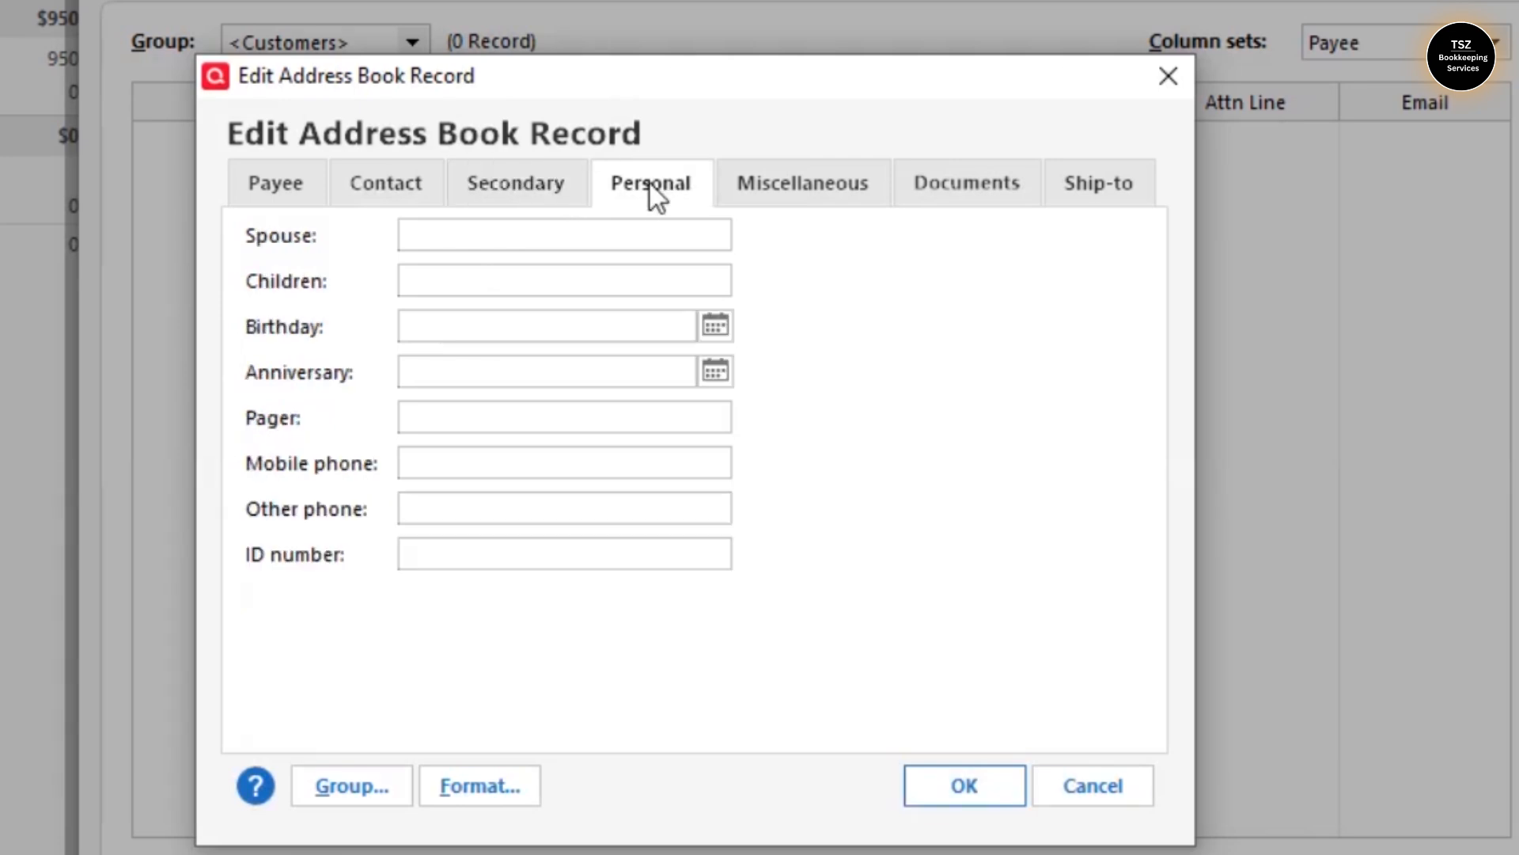
left_click(775, 190)
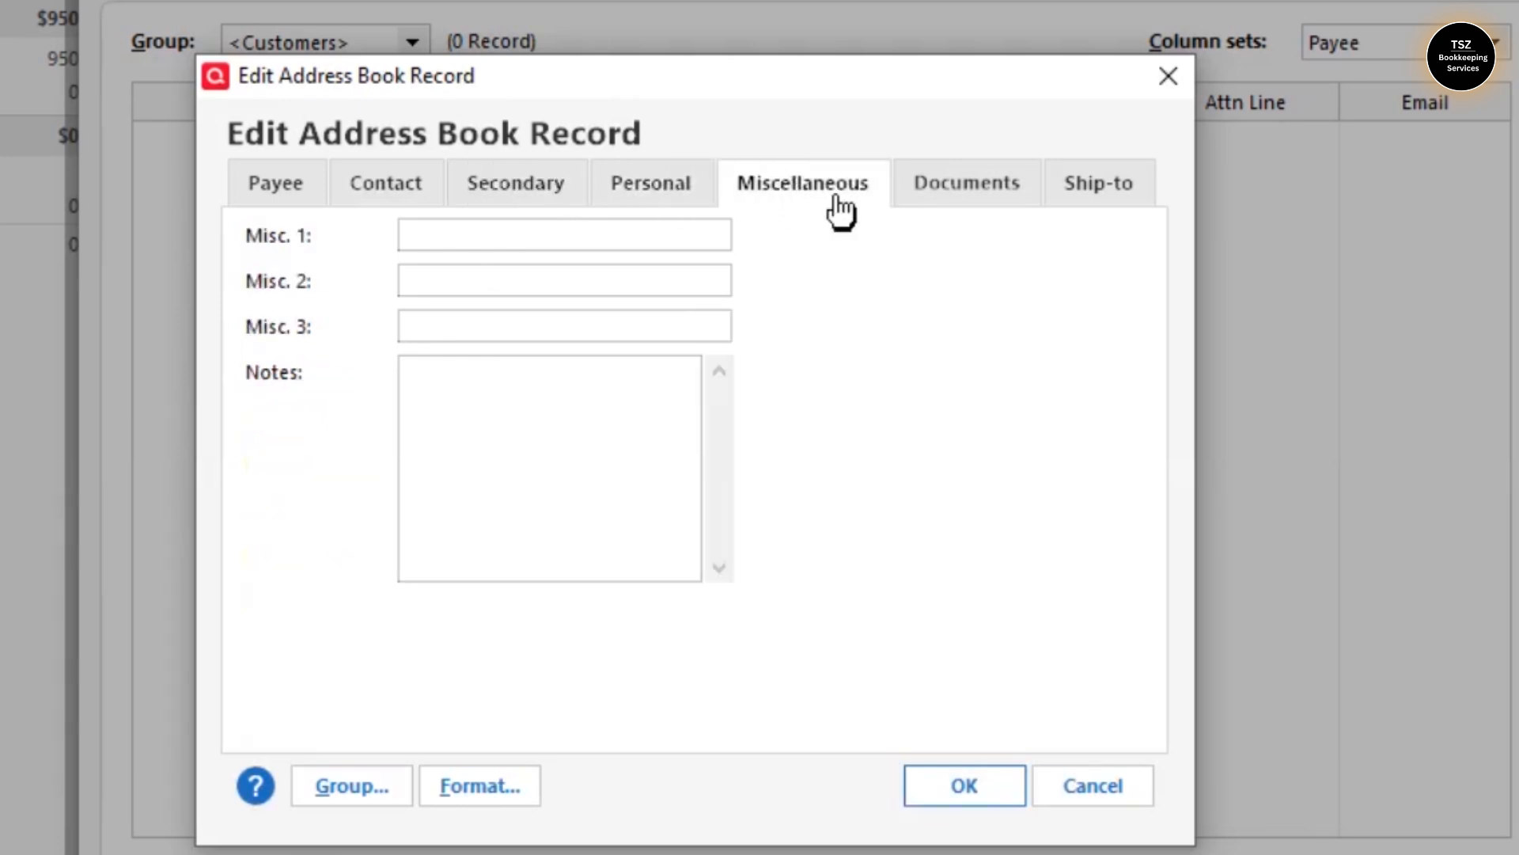
left_click(953, 198)
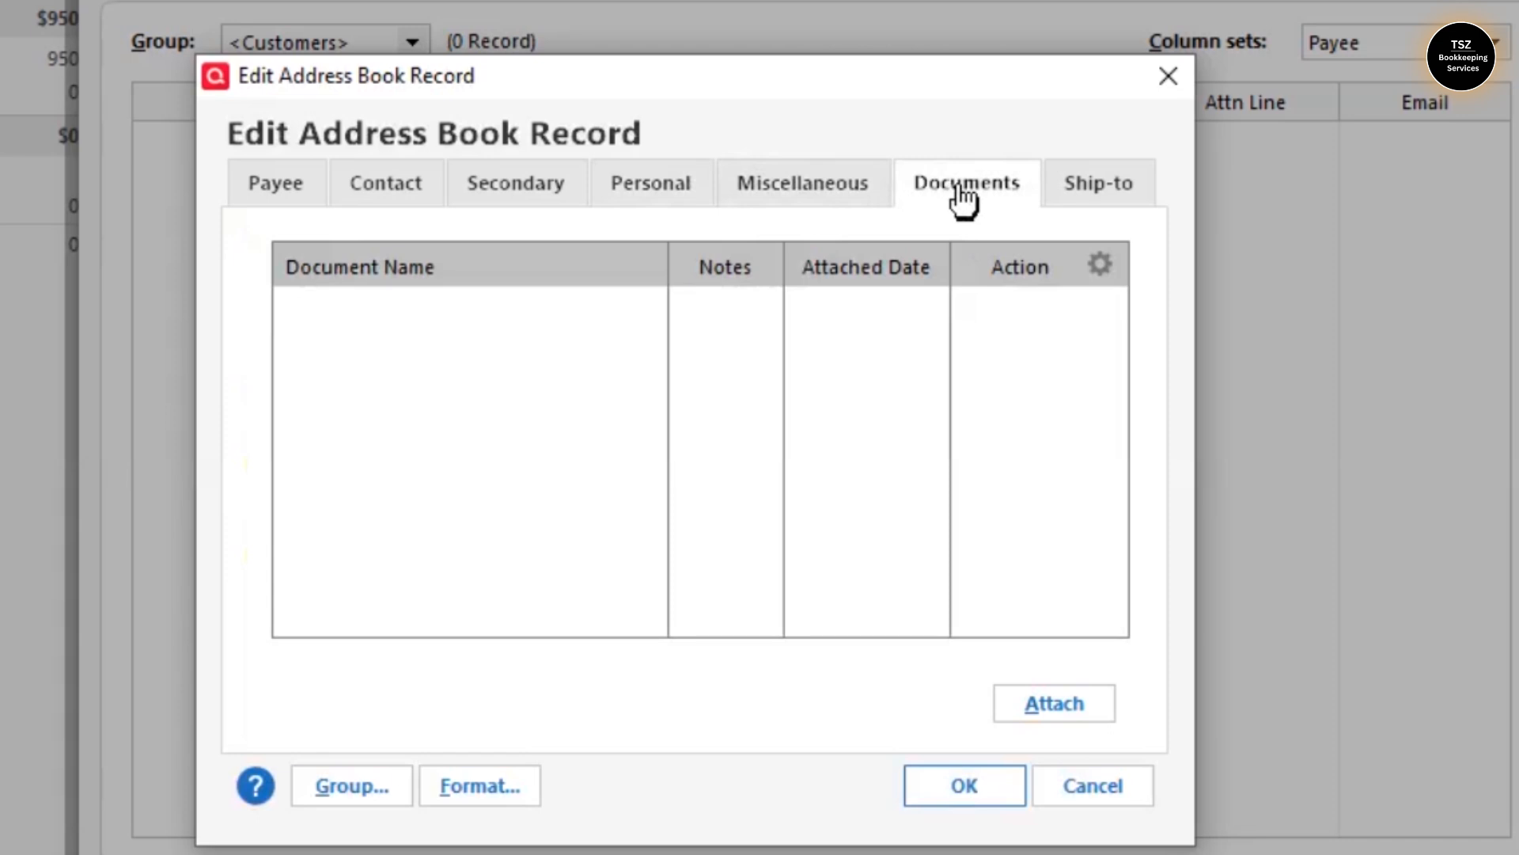
left_click(1099, 197)
- Save the customer record and close the Address Book list
left_click(242, 187)
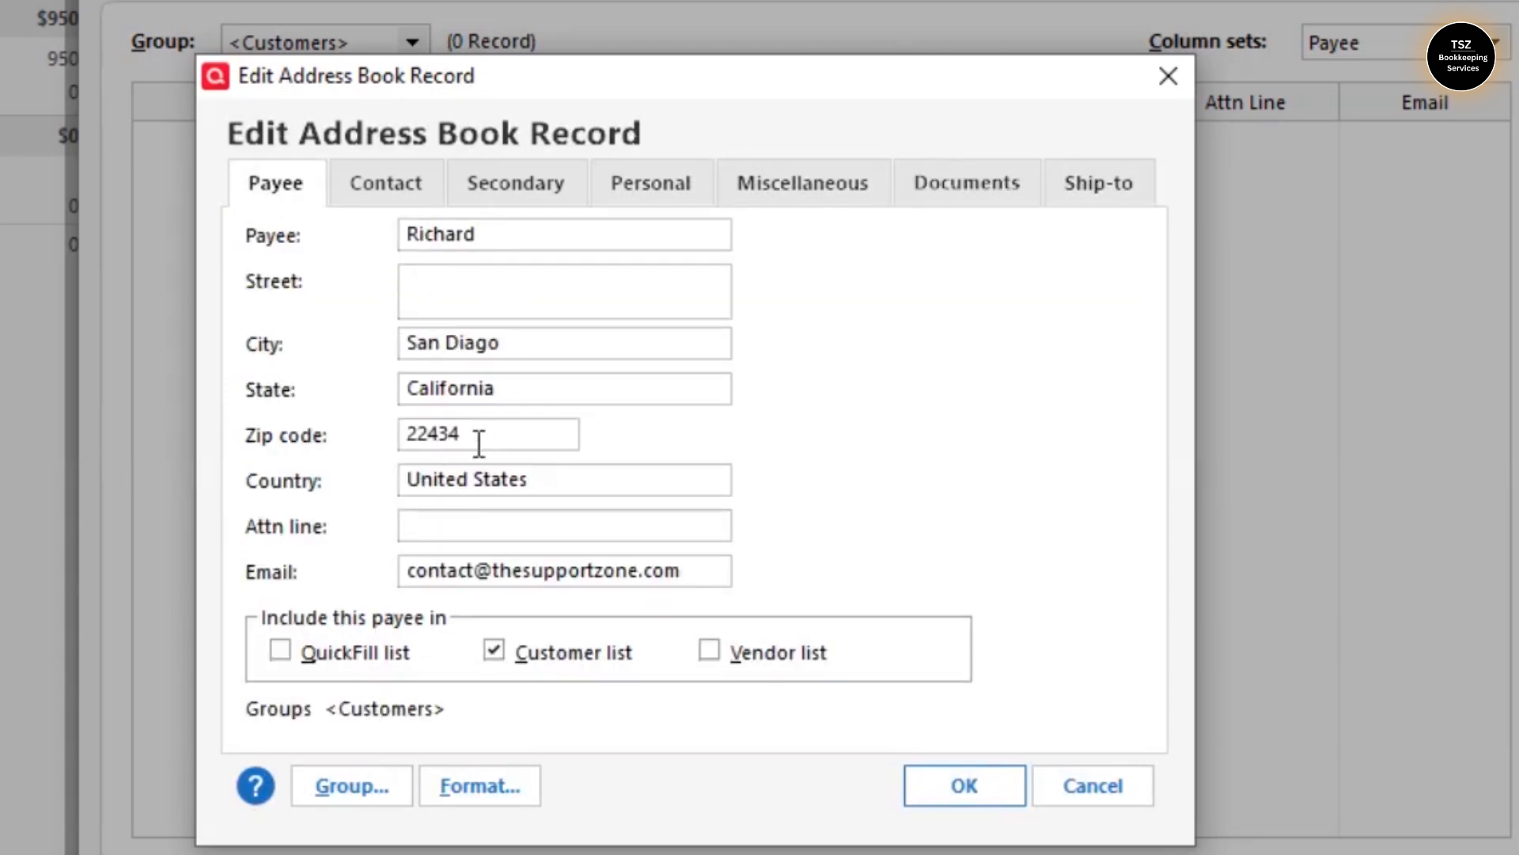
left_click(978, 785)
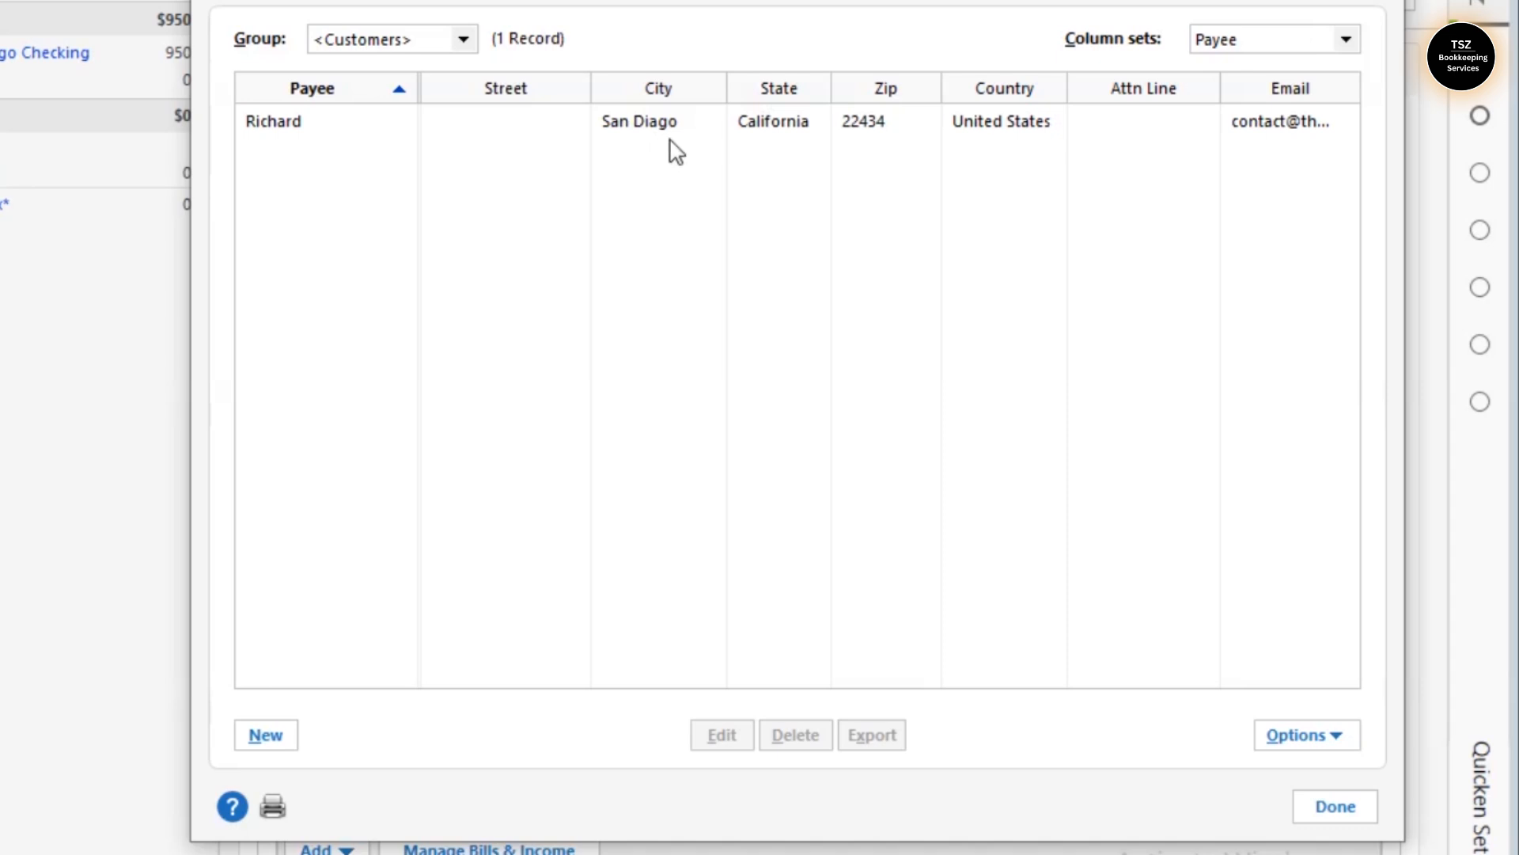
left_click(1314, 806)
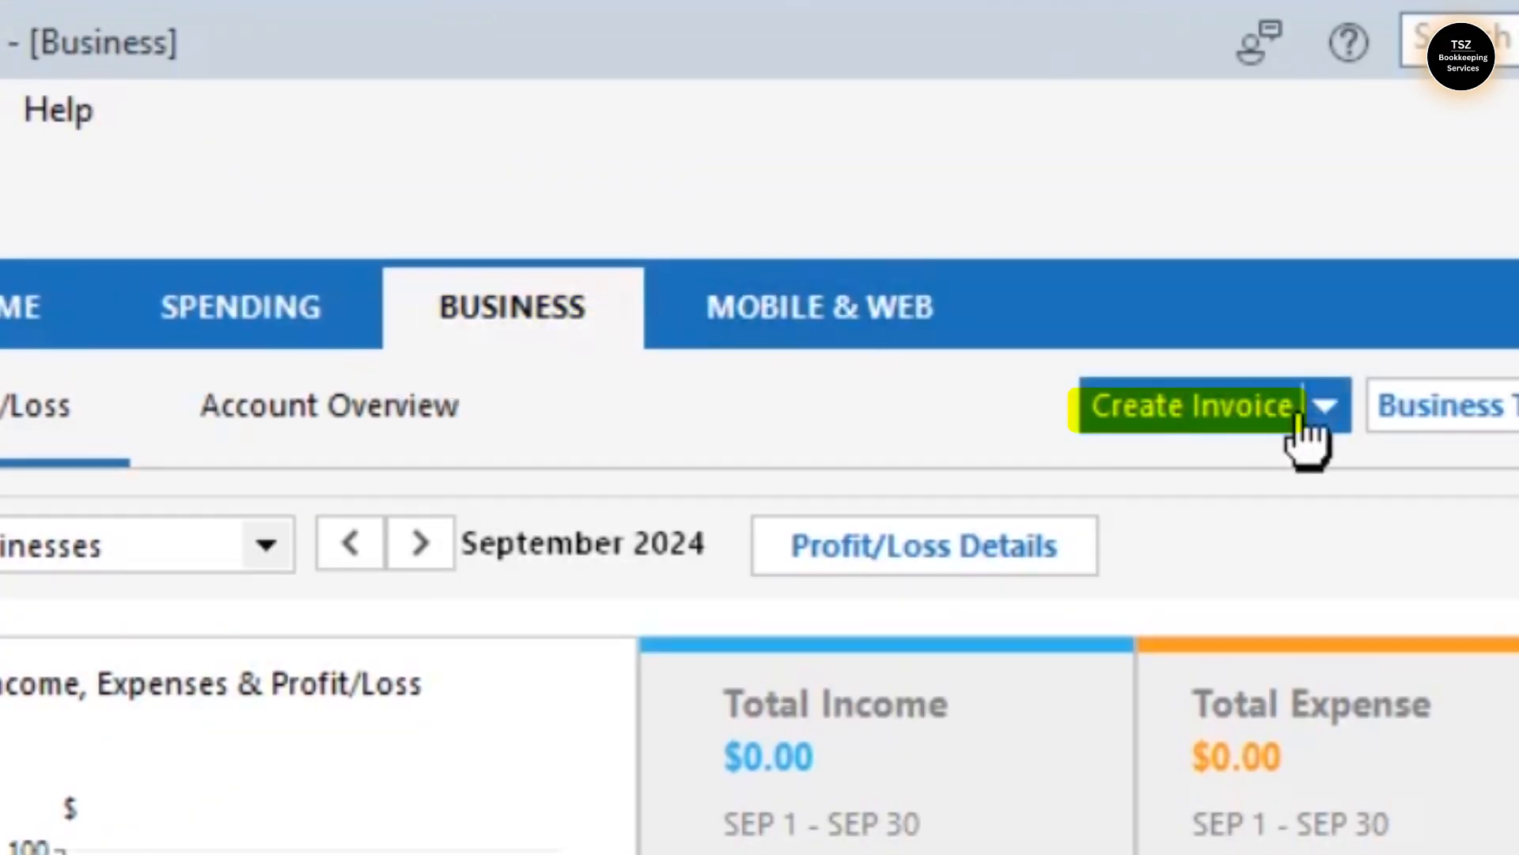
- Create invoice 101 with the Invoice Default layout and select the new customer, auto-filling addresses
left_click(941, 156)
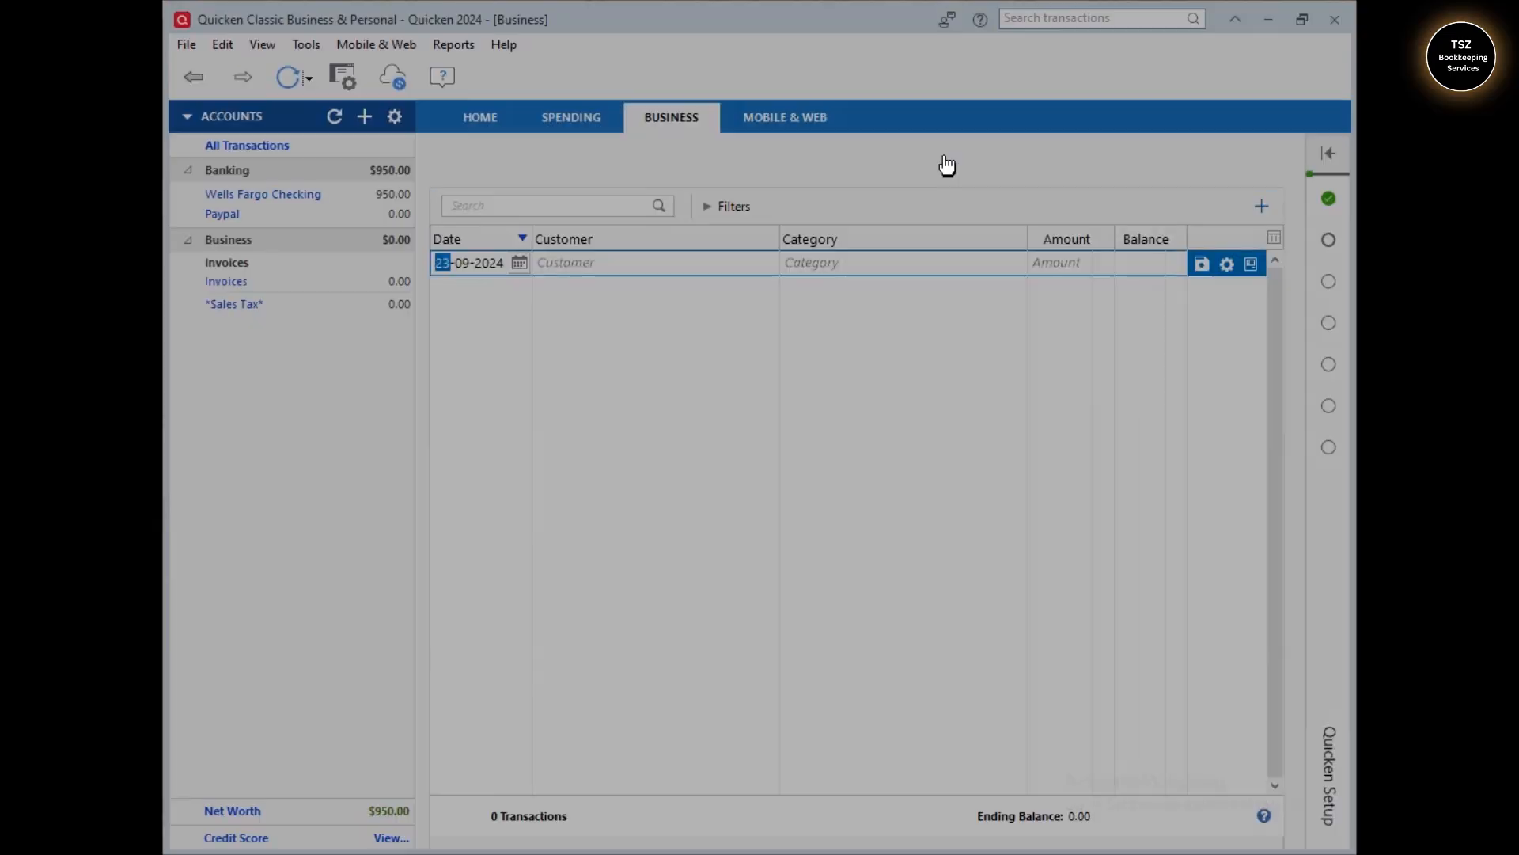
left_click_drag(842, 102, 885, 72)
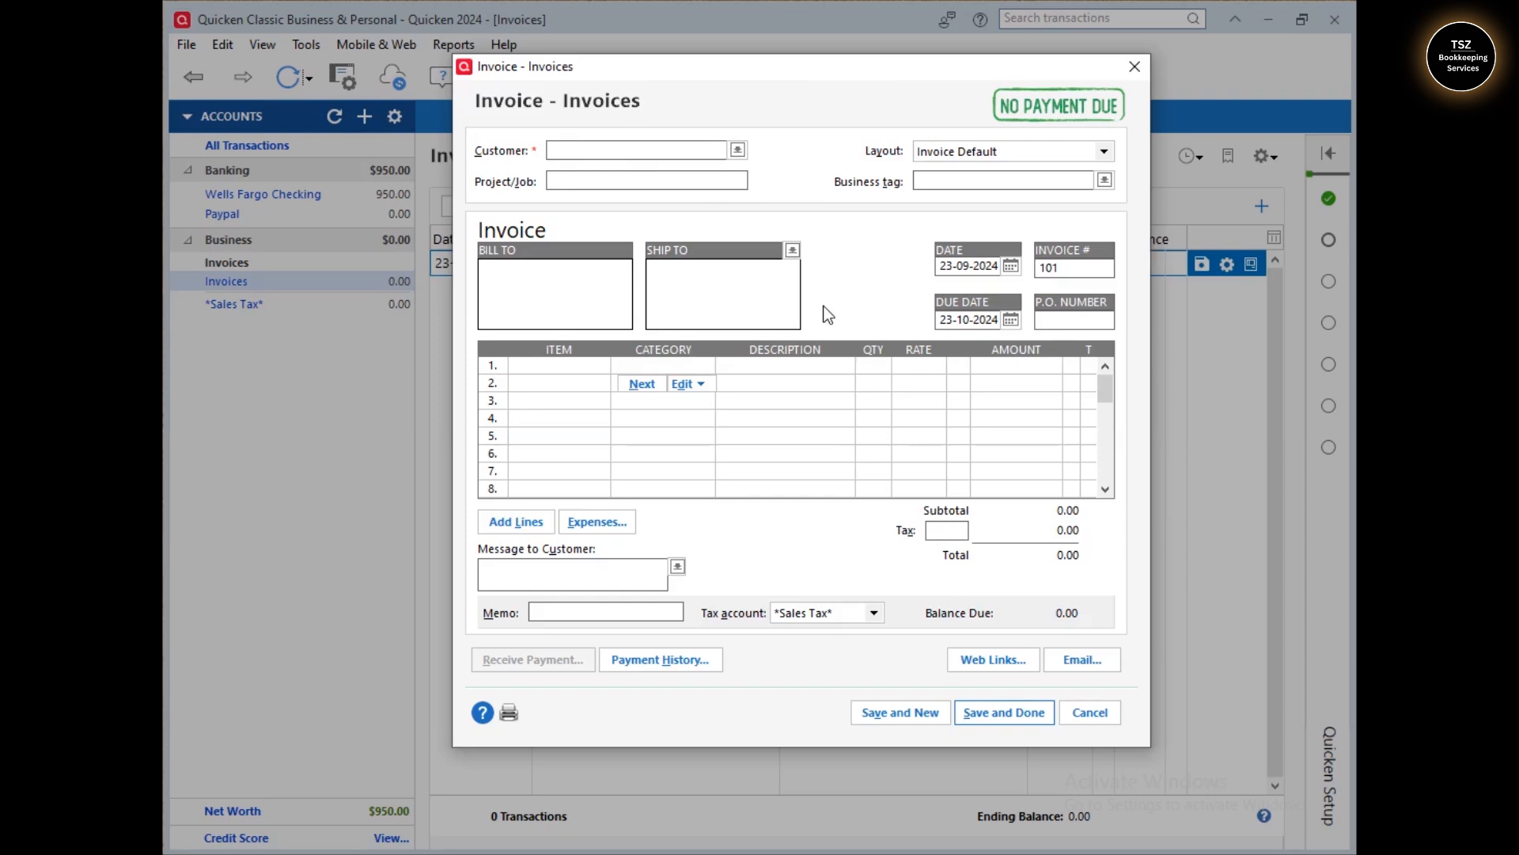
left_click(1105, 152)
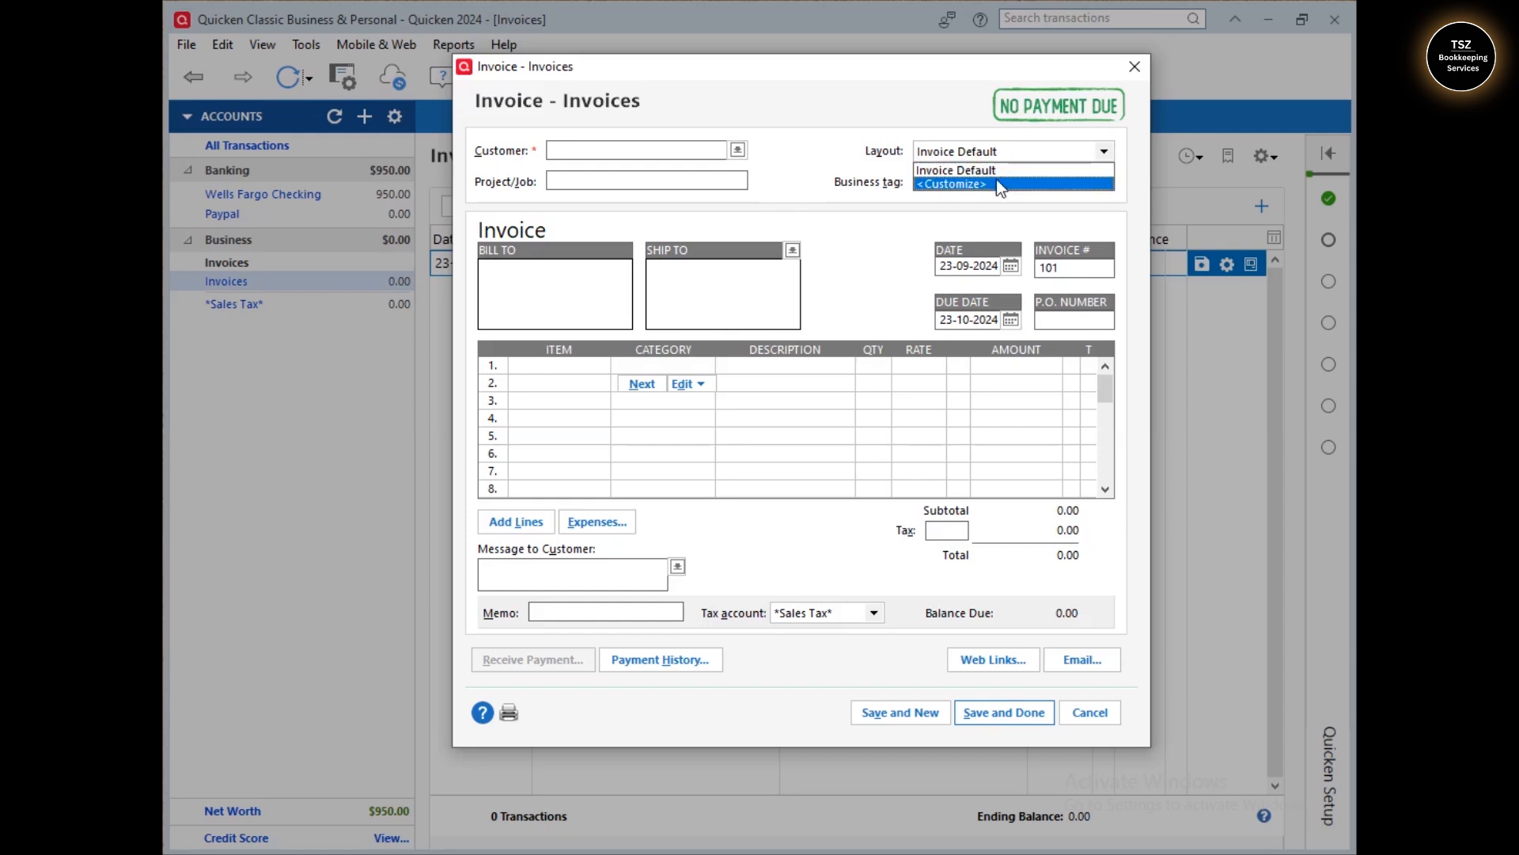
left_click(876, 113)
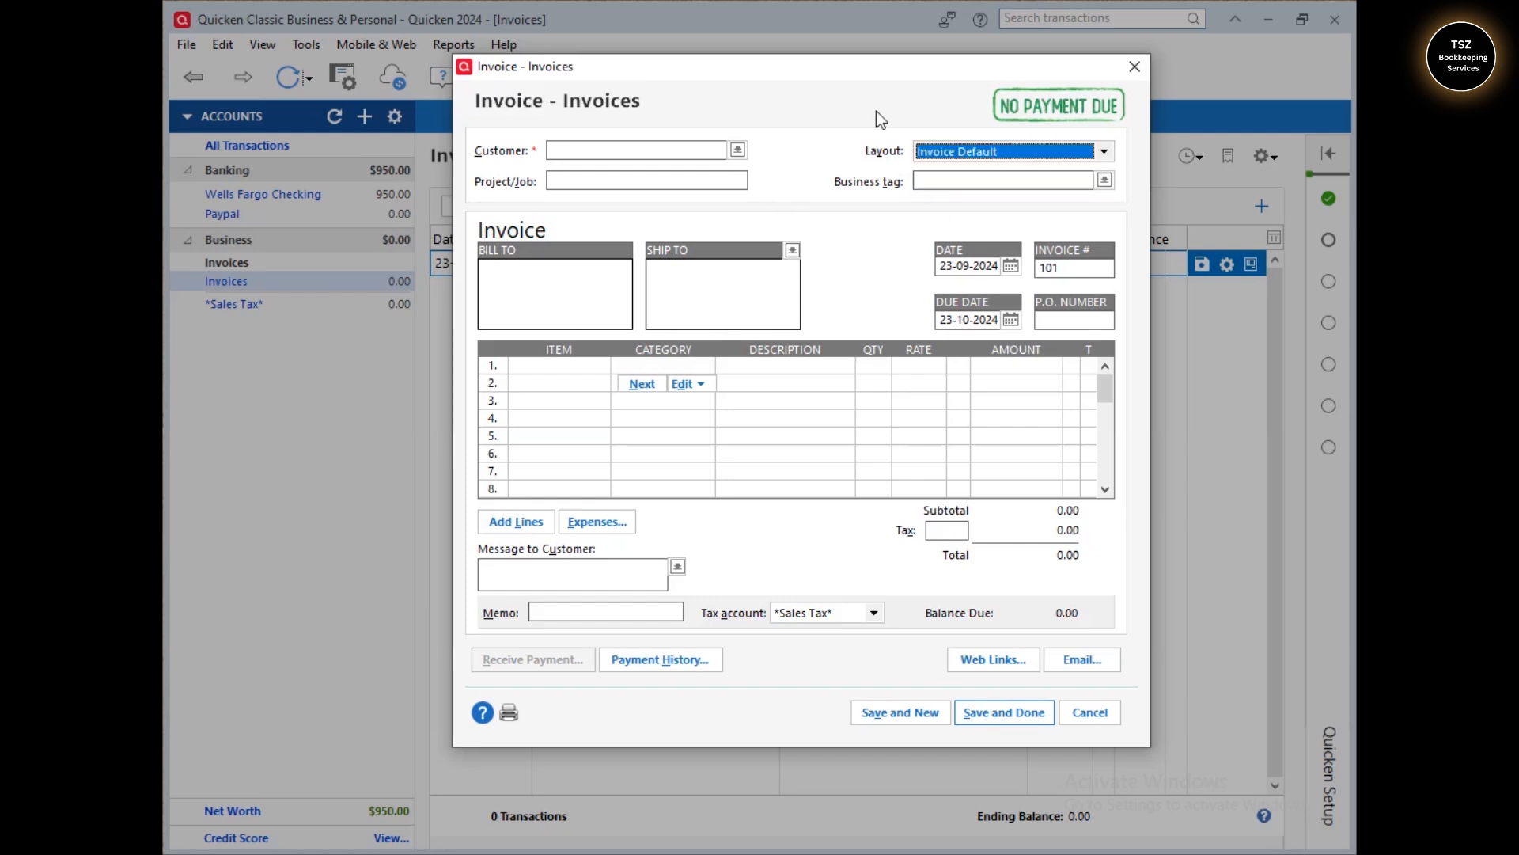
left_click(600, 152)
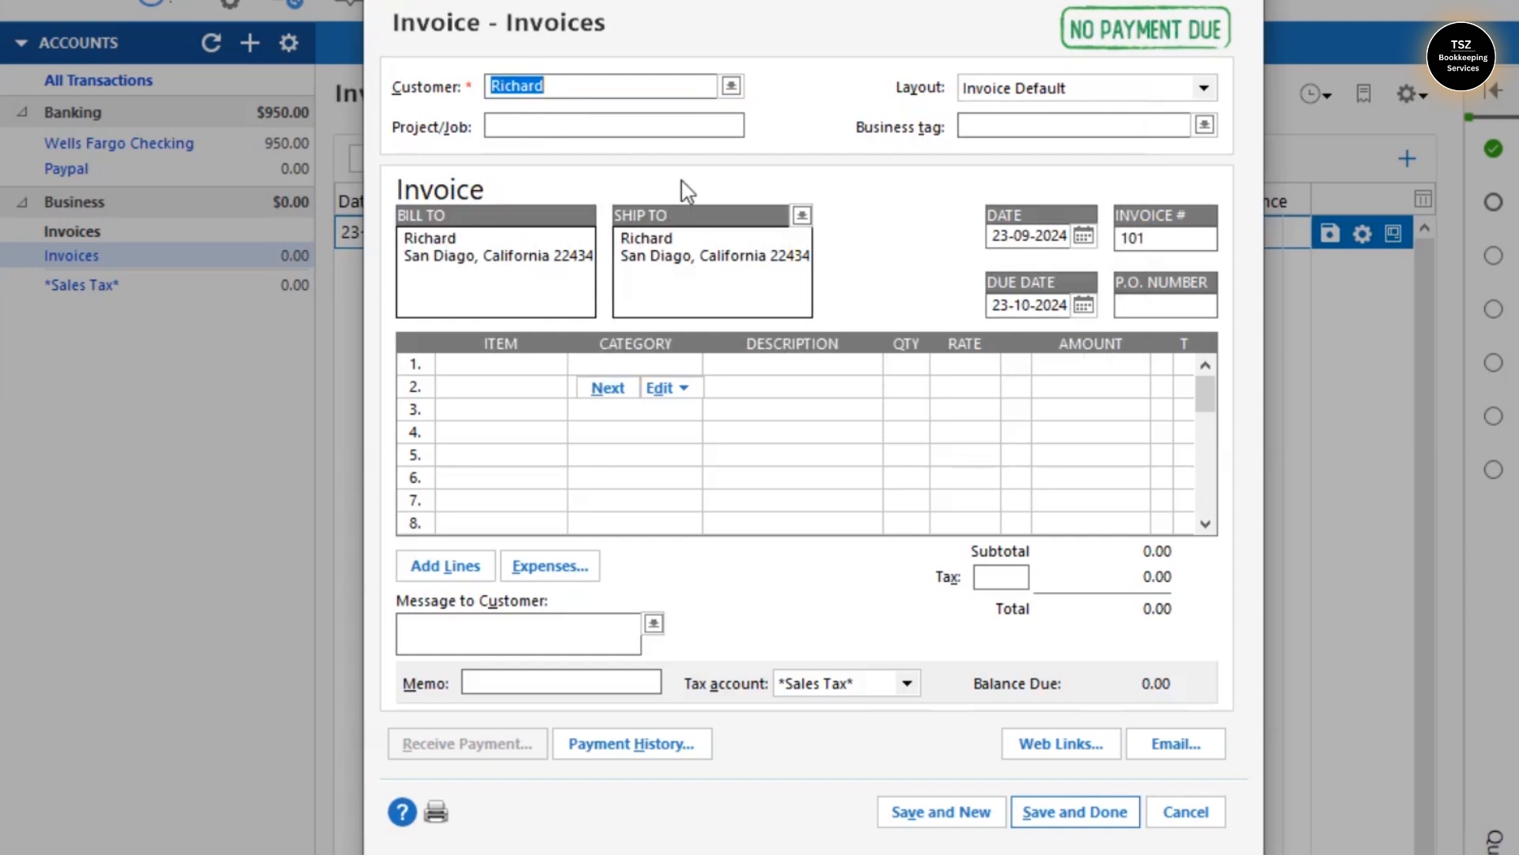
double_click(470, 253)
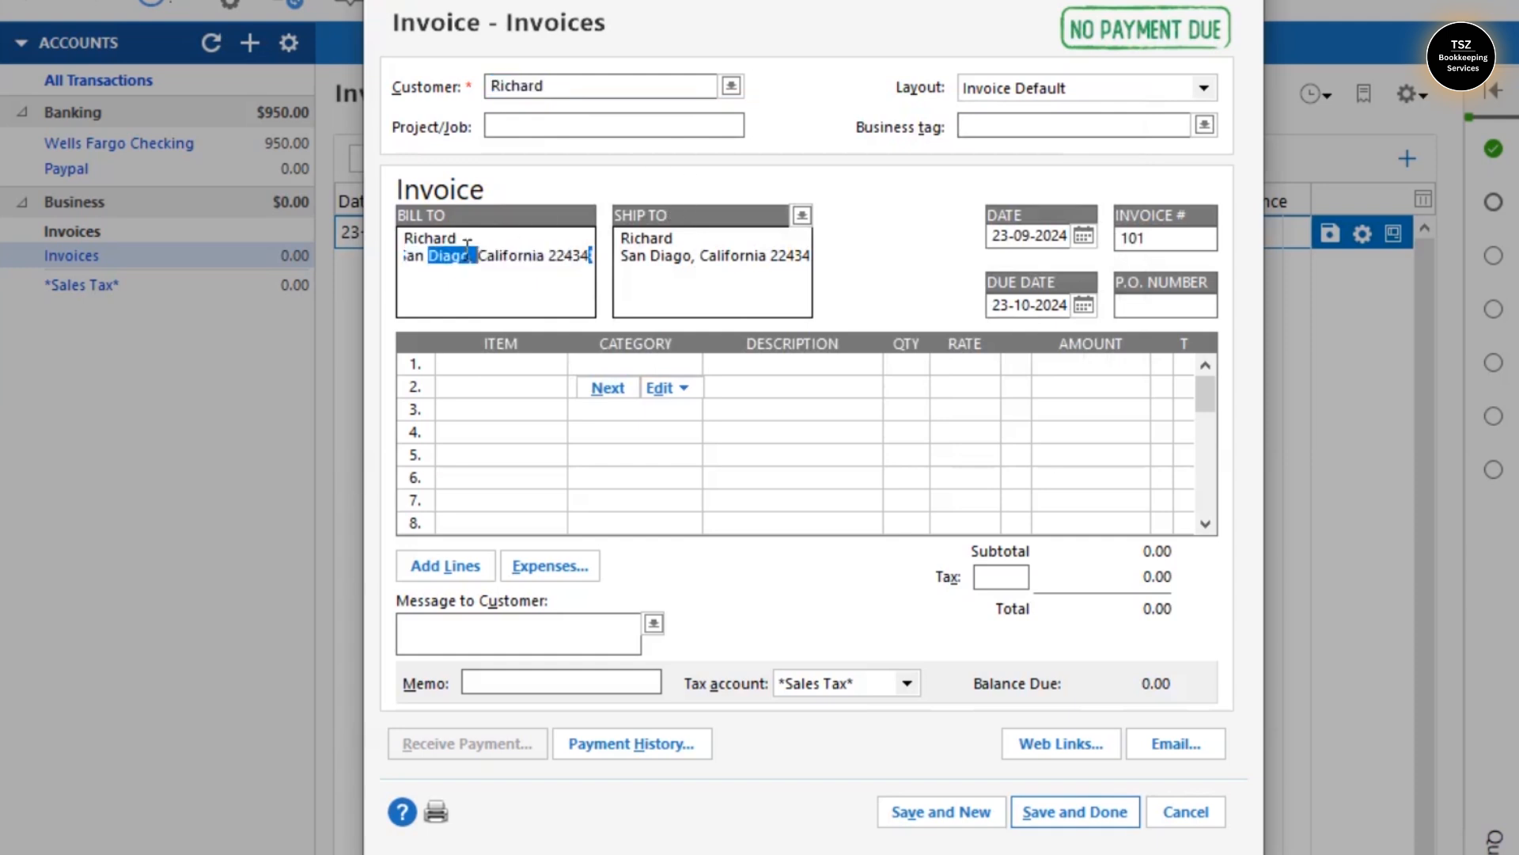
left_click(533, 277)
- Set invoice 101's business tag to TSZ Bookkeeping
double_click(762, 259)
left_click(761, 259)
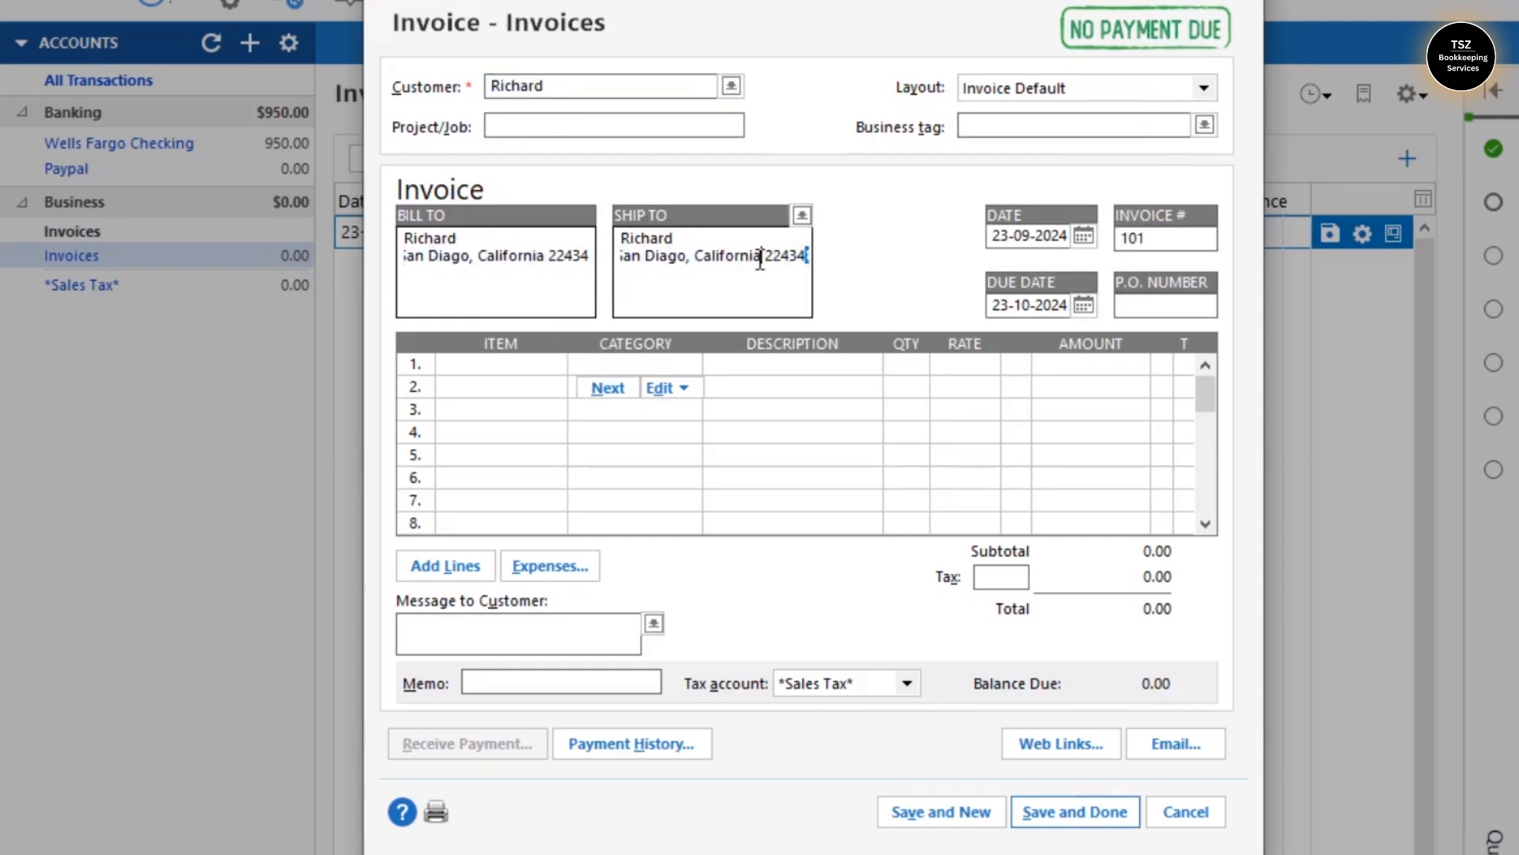
left_click(732, 87)
left_click(788, 87)
left_click(1035, 125)
left_click(1204, 126)
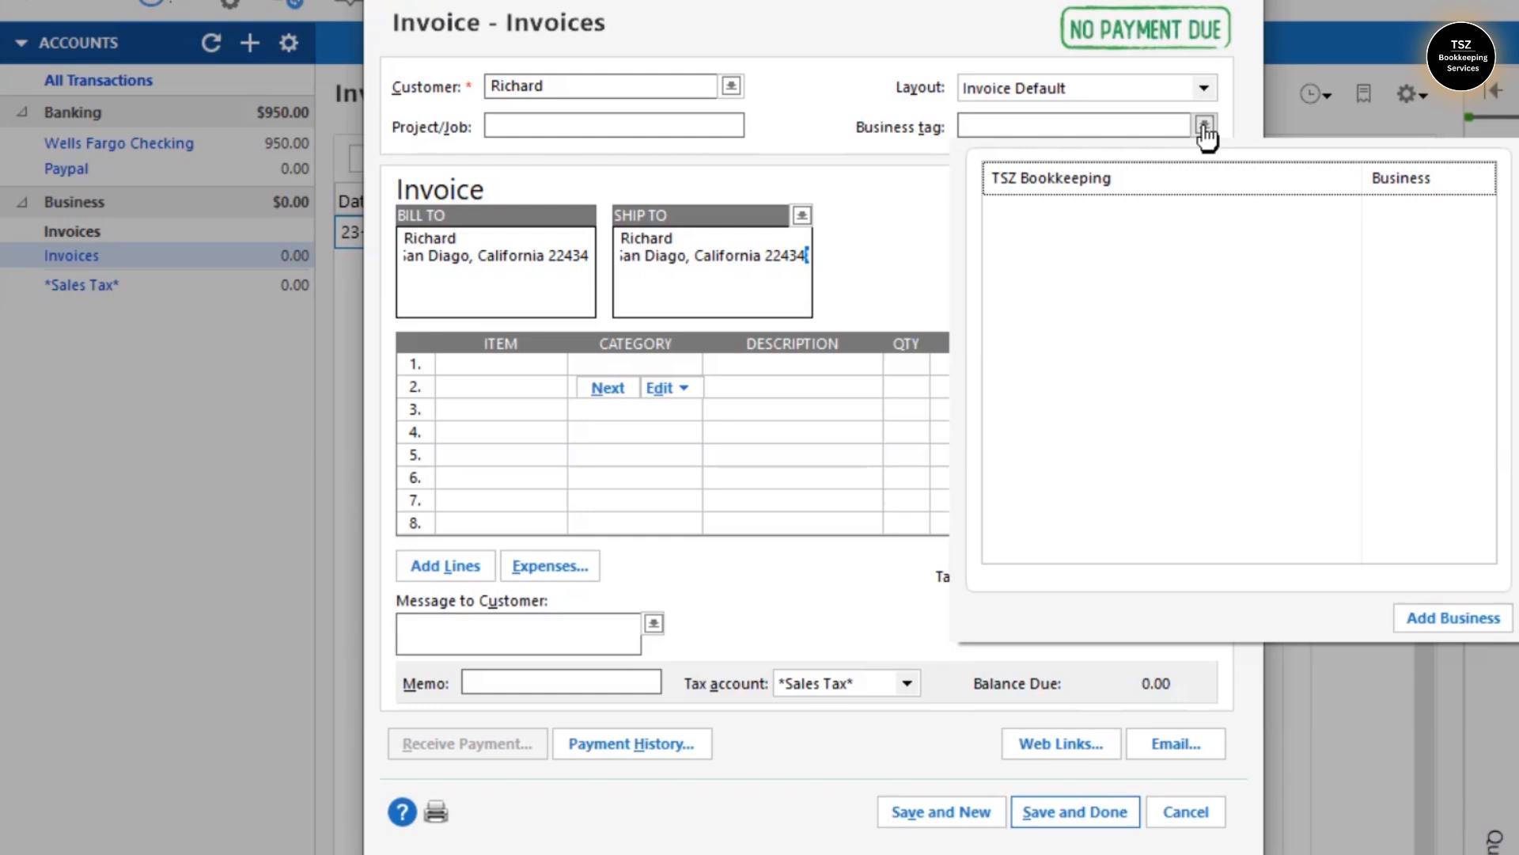
left_click(918, 154)
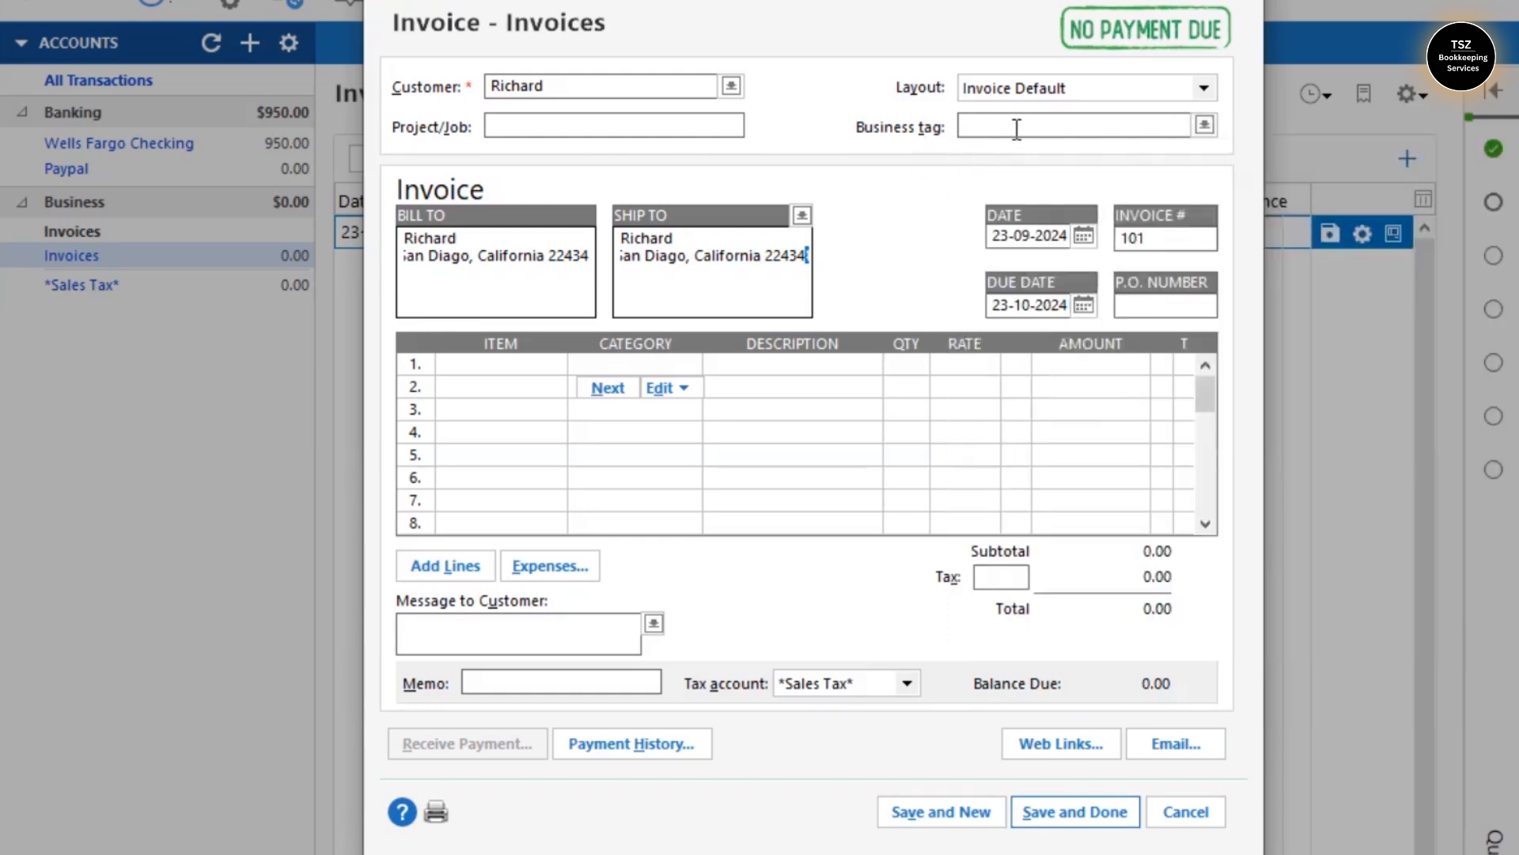
left_click(1204, 126)
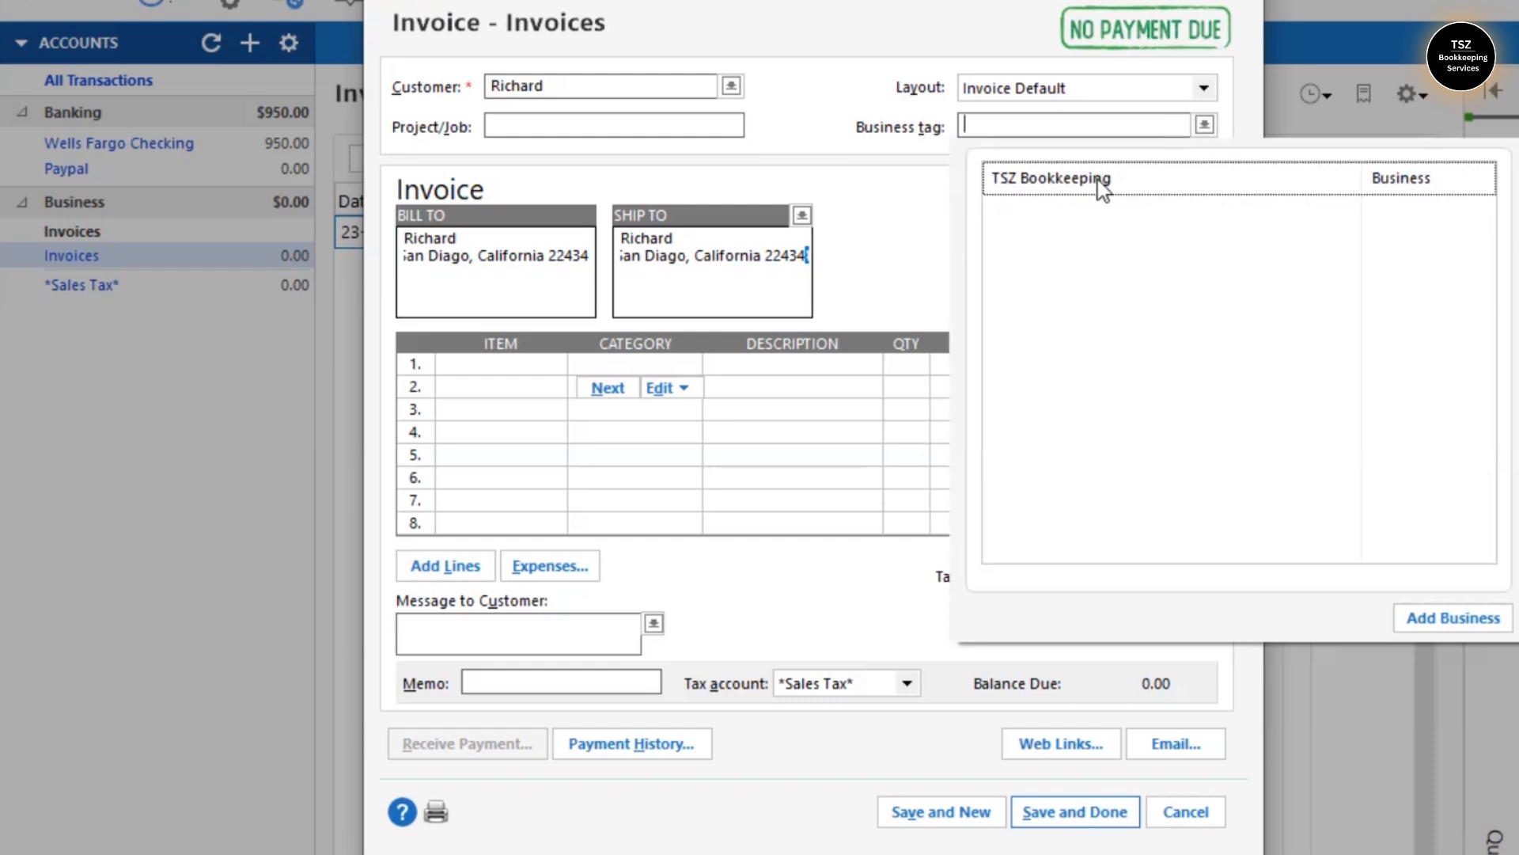
left_click(1103, 187)
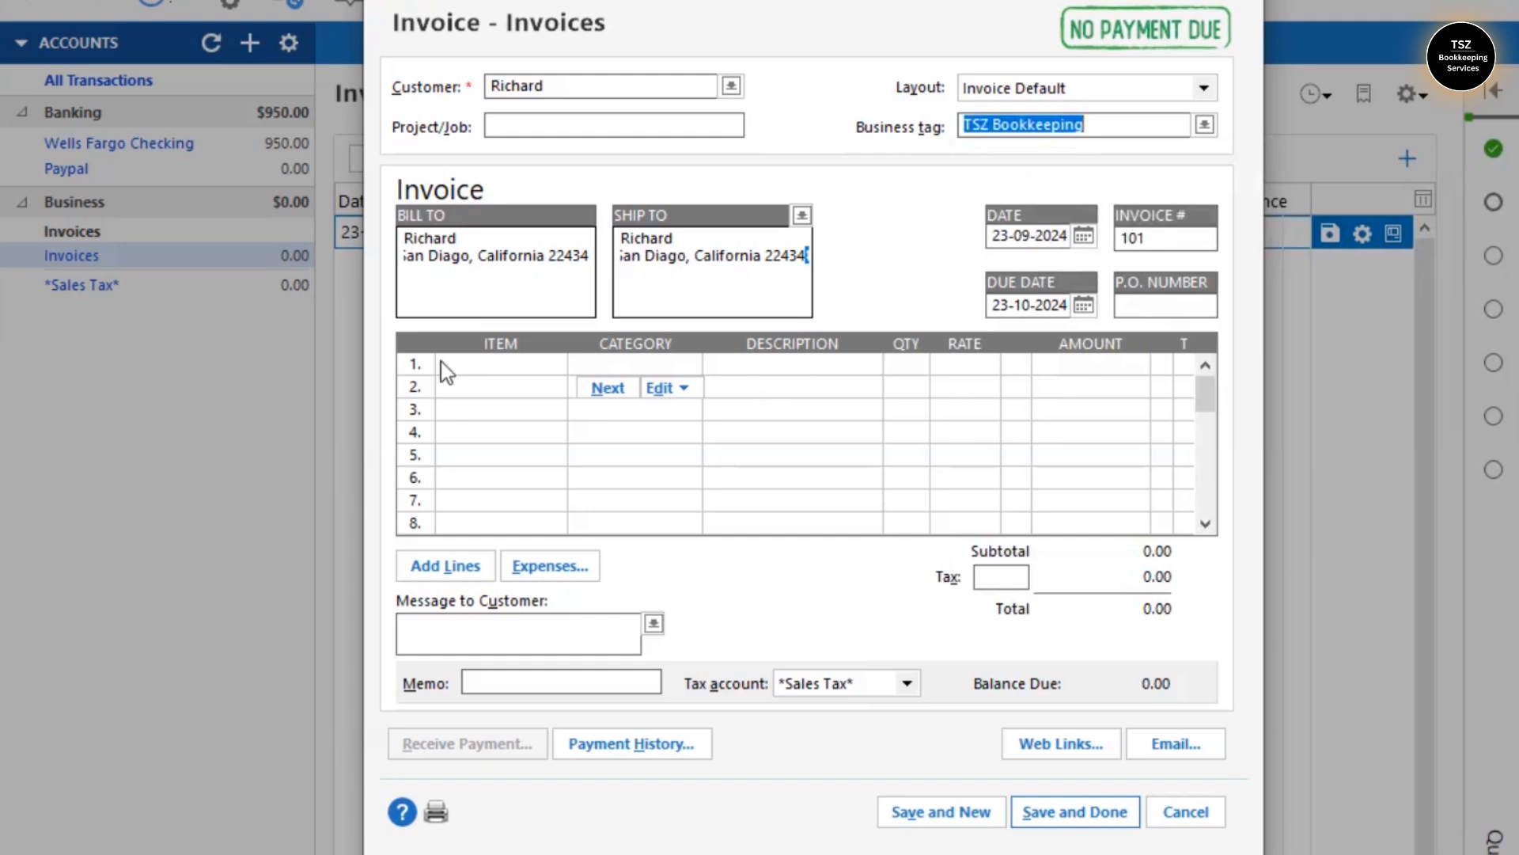
left_click(489, 365)
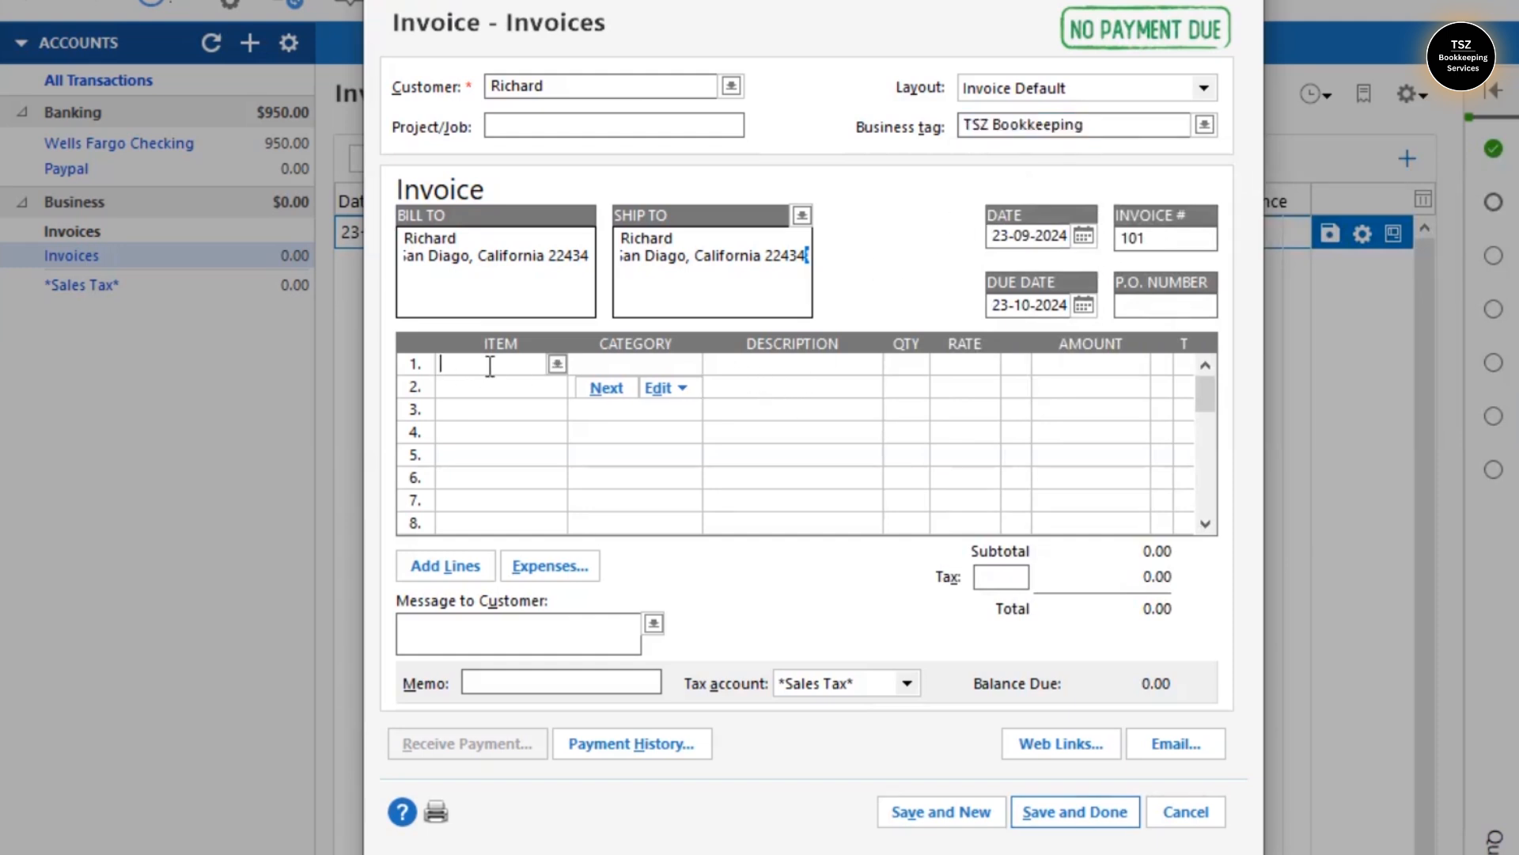
- Enter 'Clean up services' as line 1's item, decline it, then retype a Clean Up 2023 item name
type("Clean up services")
key("Tab")
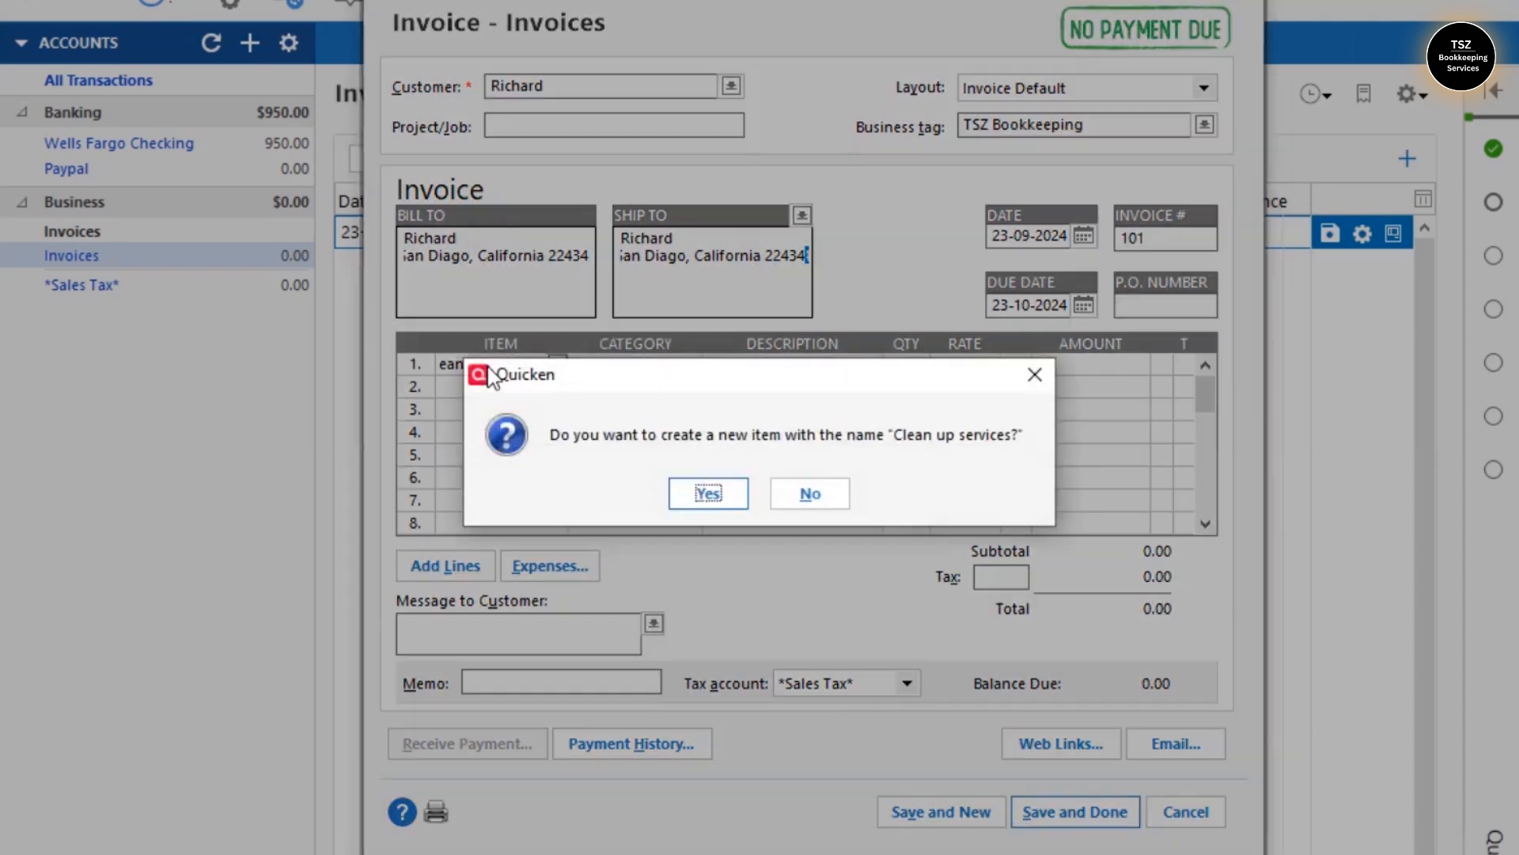
left_click(800, 494)
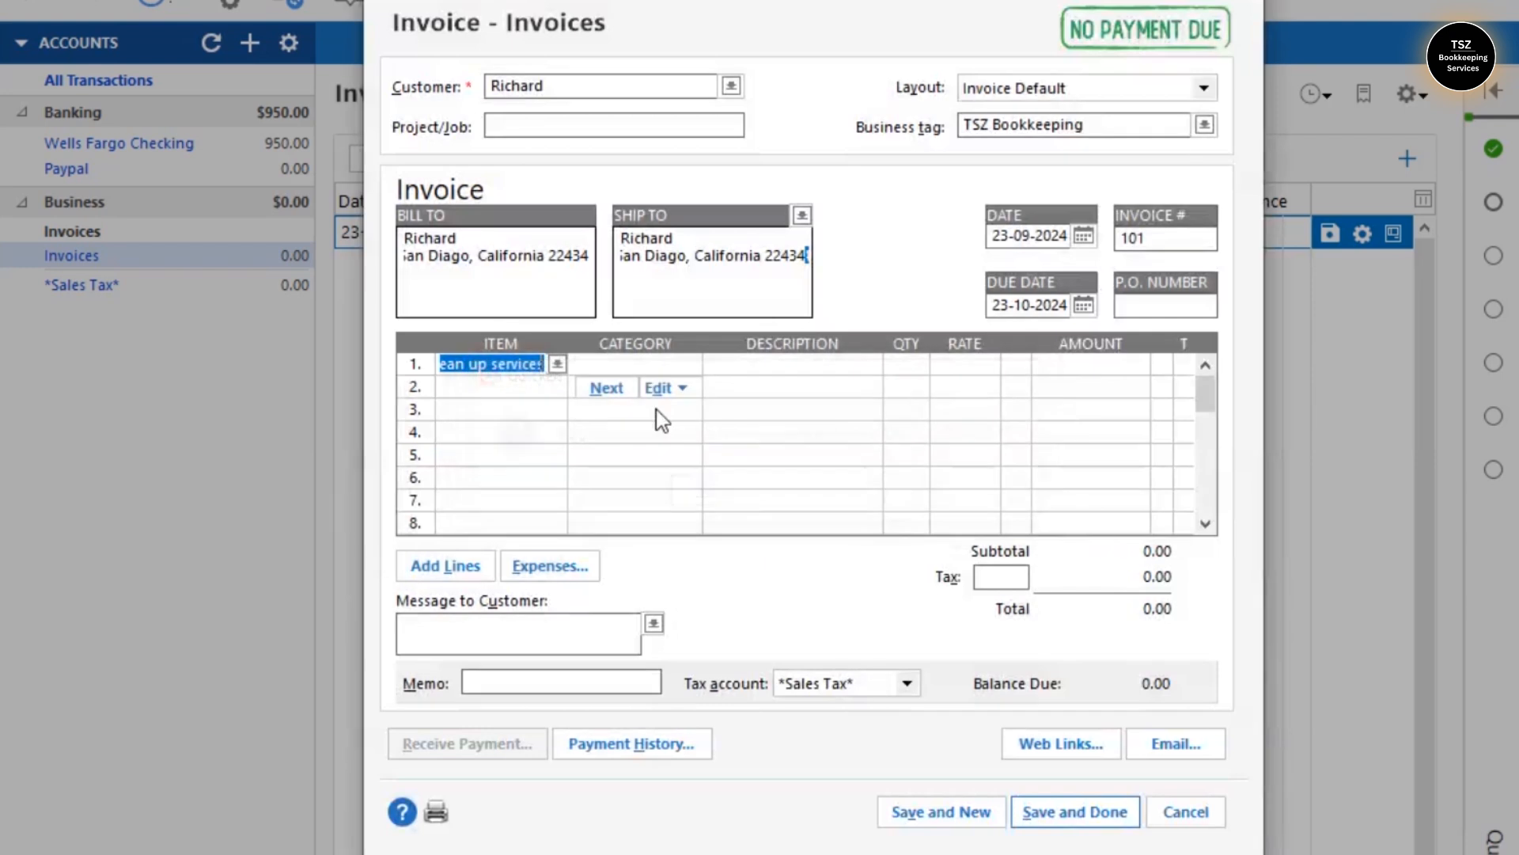
type("Kitchen Clean Up 202")
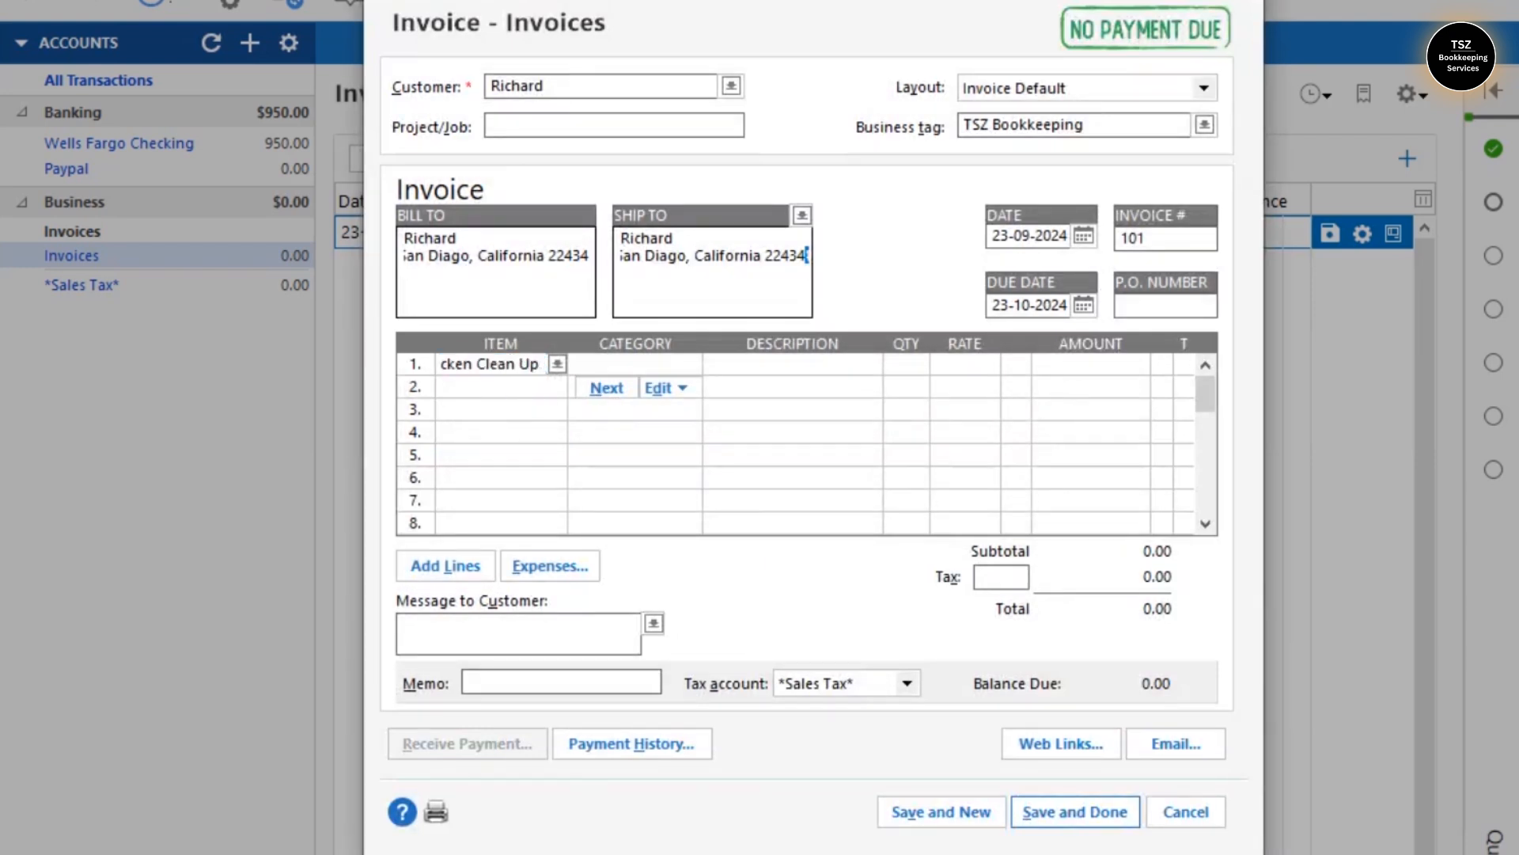
type("3")
left_click(638, 497)
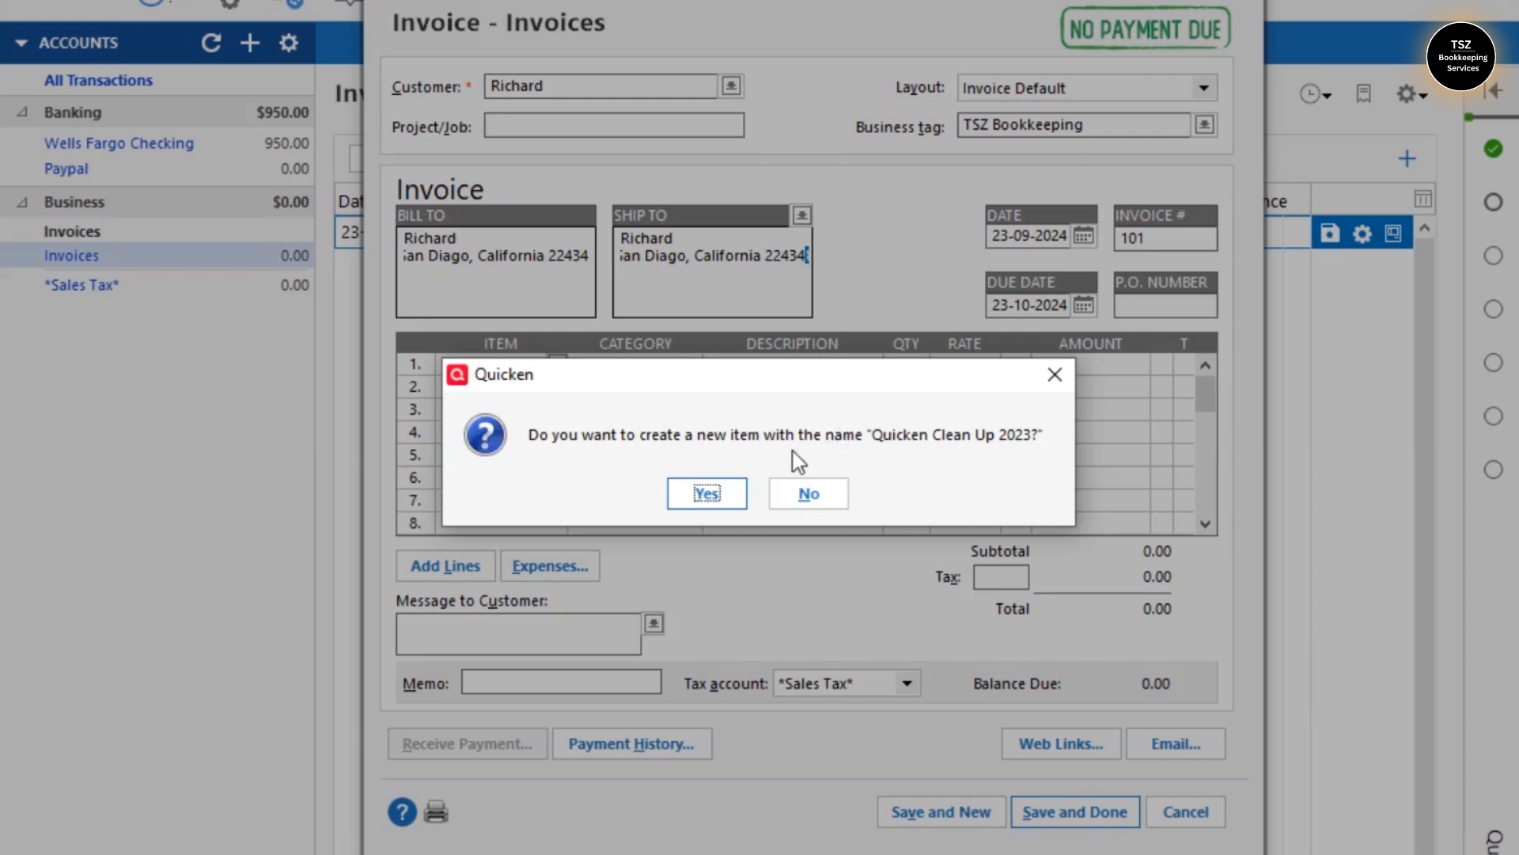
- Accept creating the new item and trim '2023' so it reads Quicken Clean Up
left_click(719, 513)
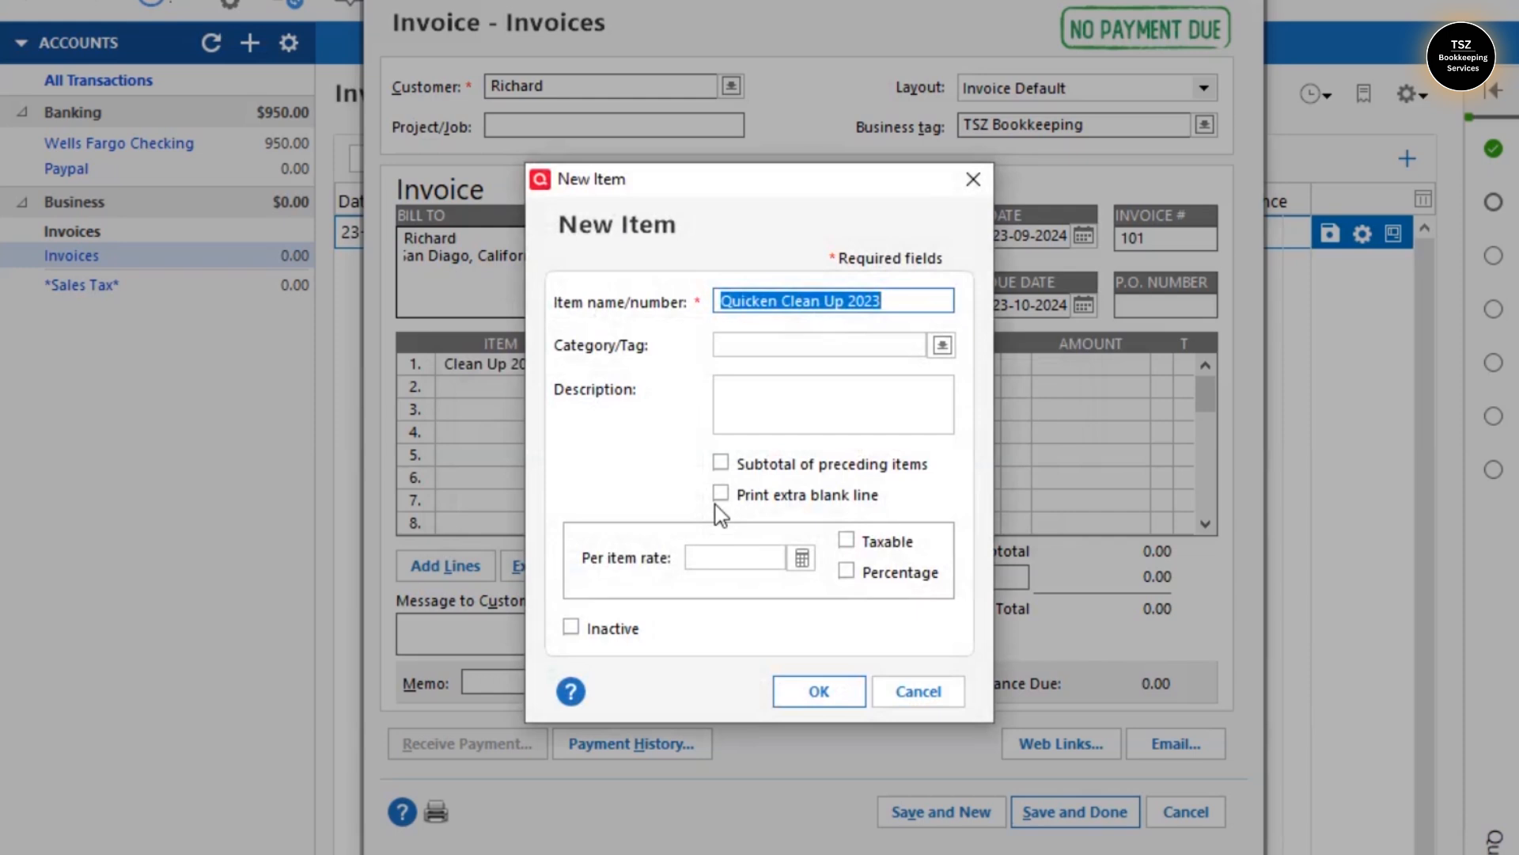
left_click(868, 300)
key("BackSpace")
key("BackSpace")
key("BackSpace")
key("BackSpace")
key("BackSpace")
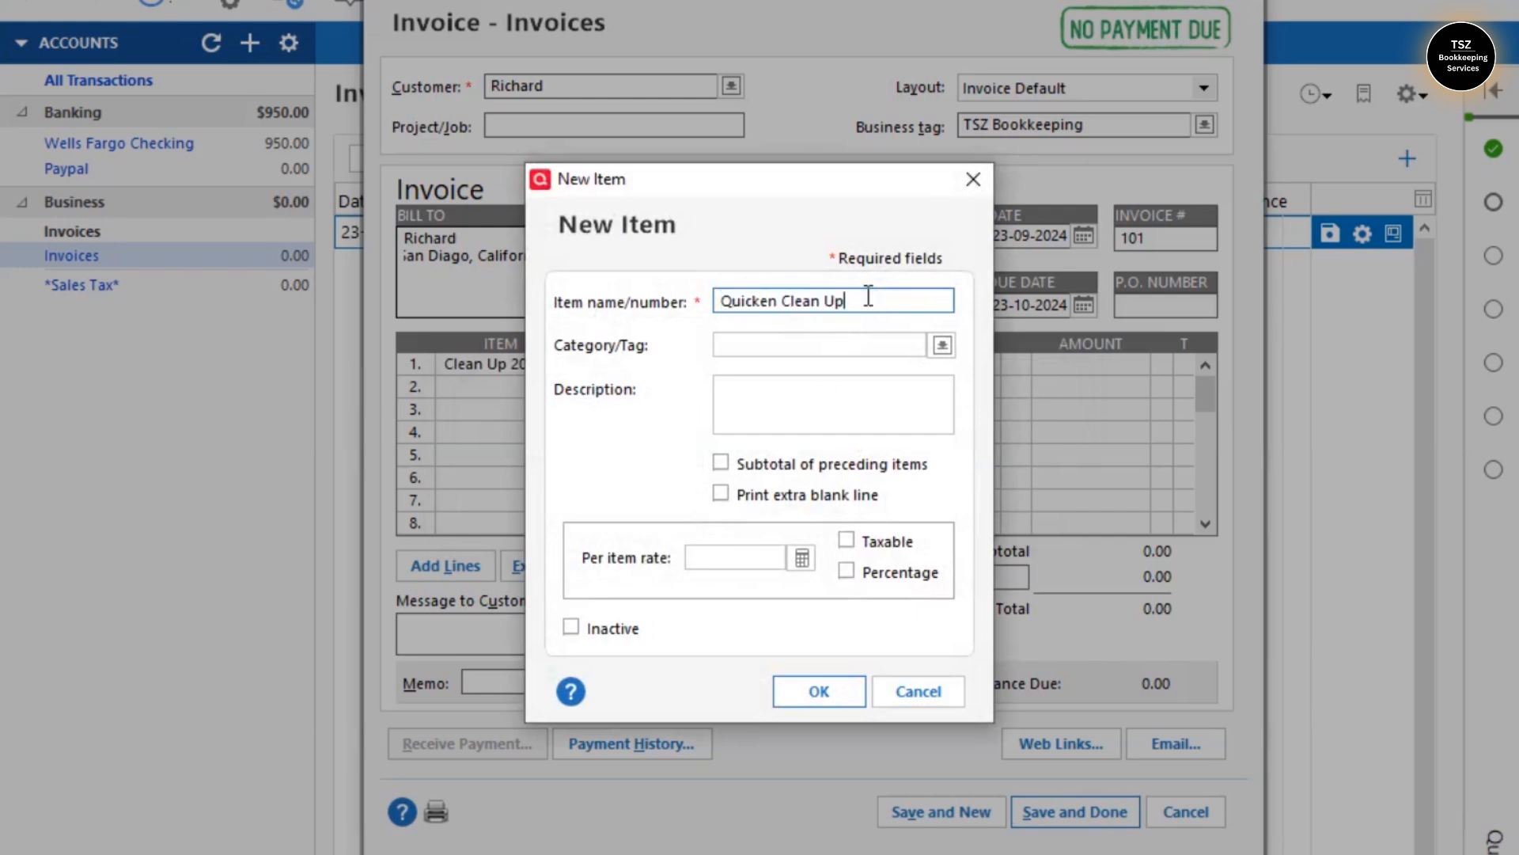
- Categorise Quicken Clean Up as Consulting Income (Business) and confirm the new item
left_click(767, 350)
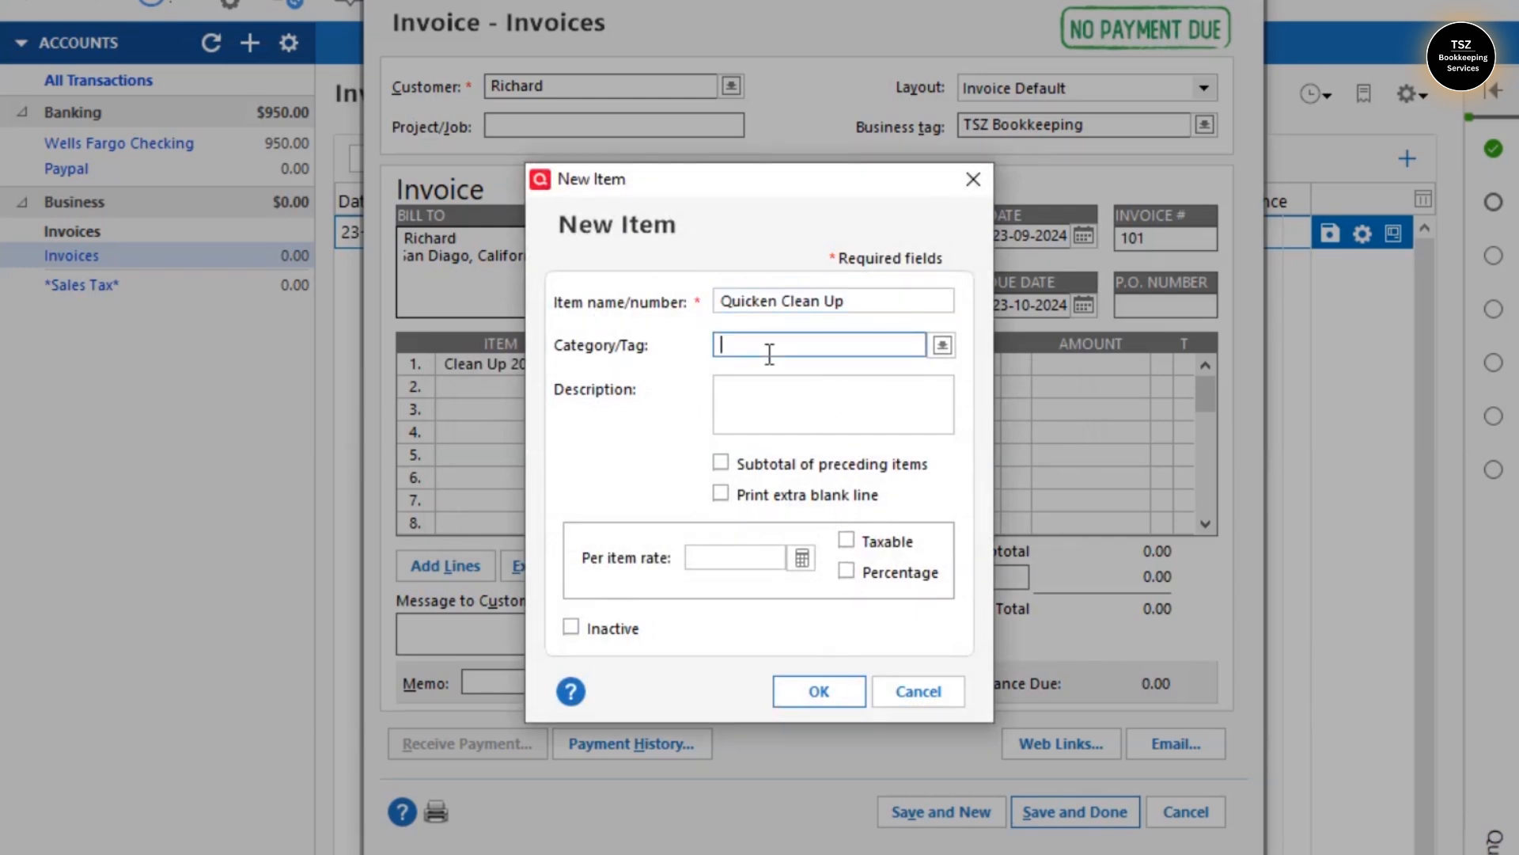
type("P")
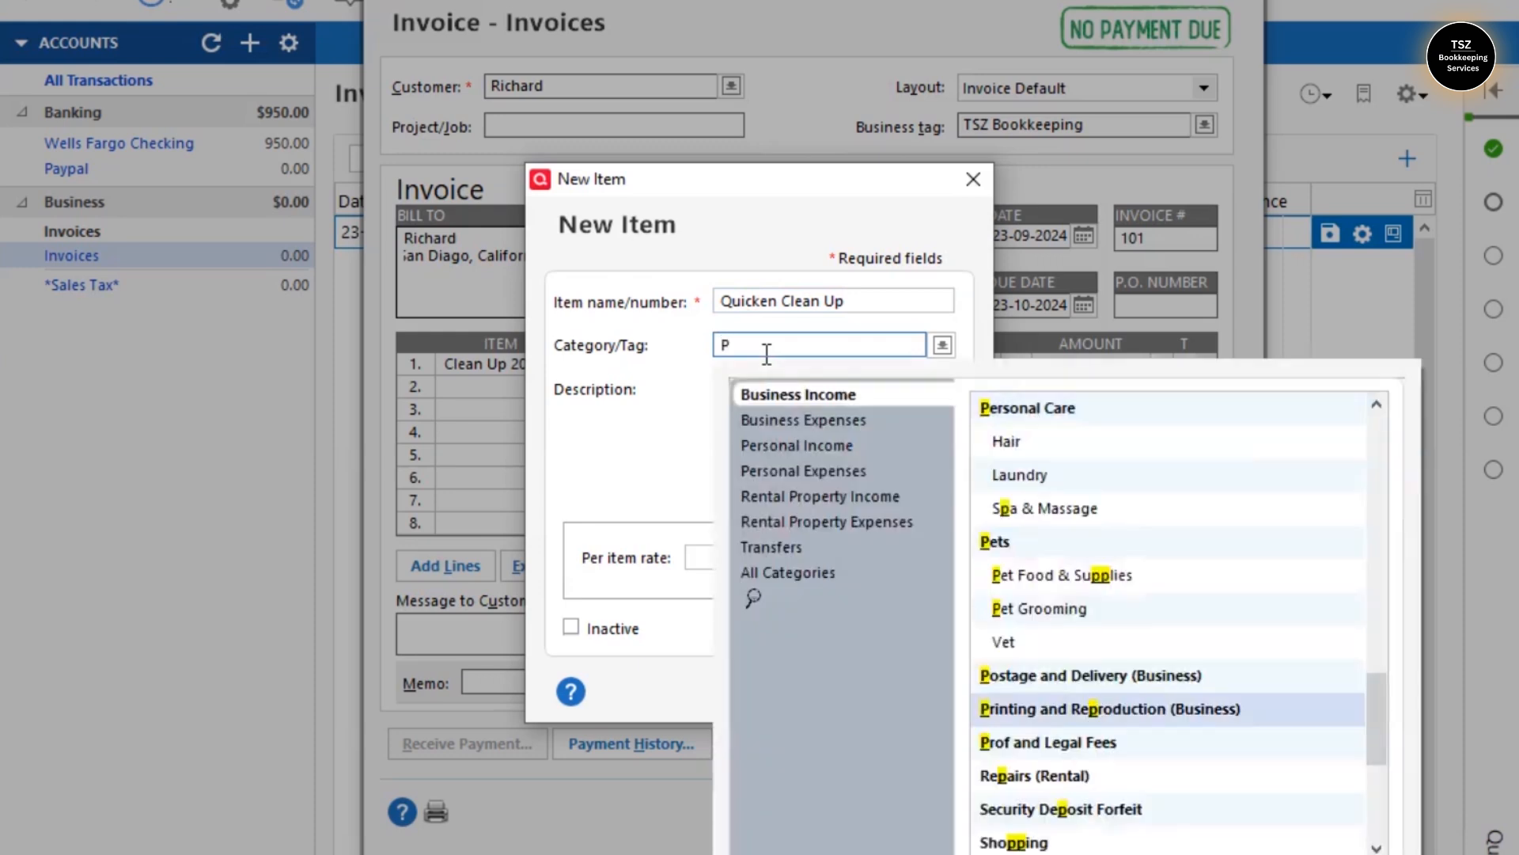
type("ro")
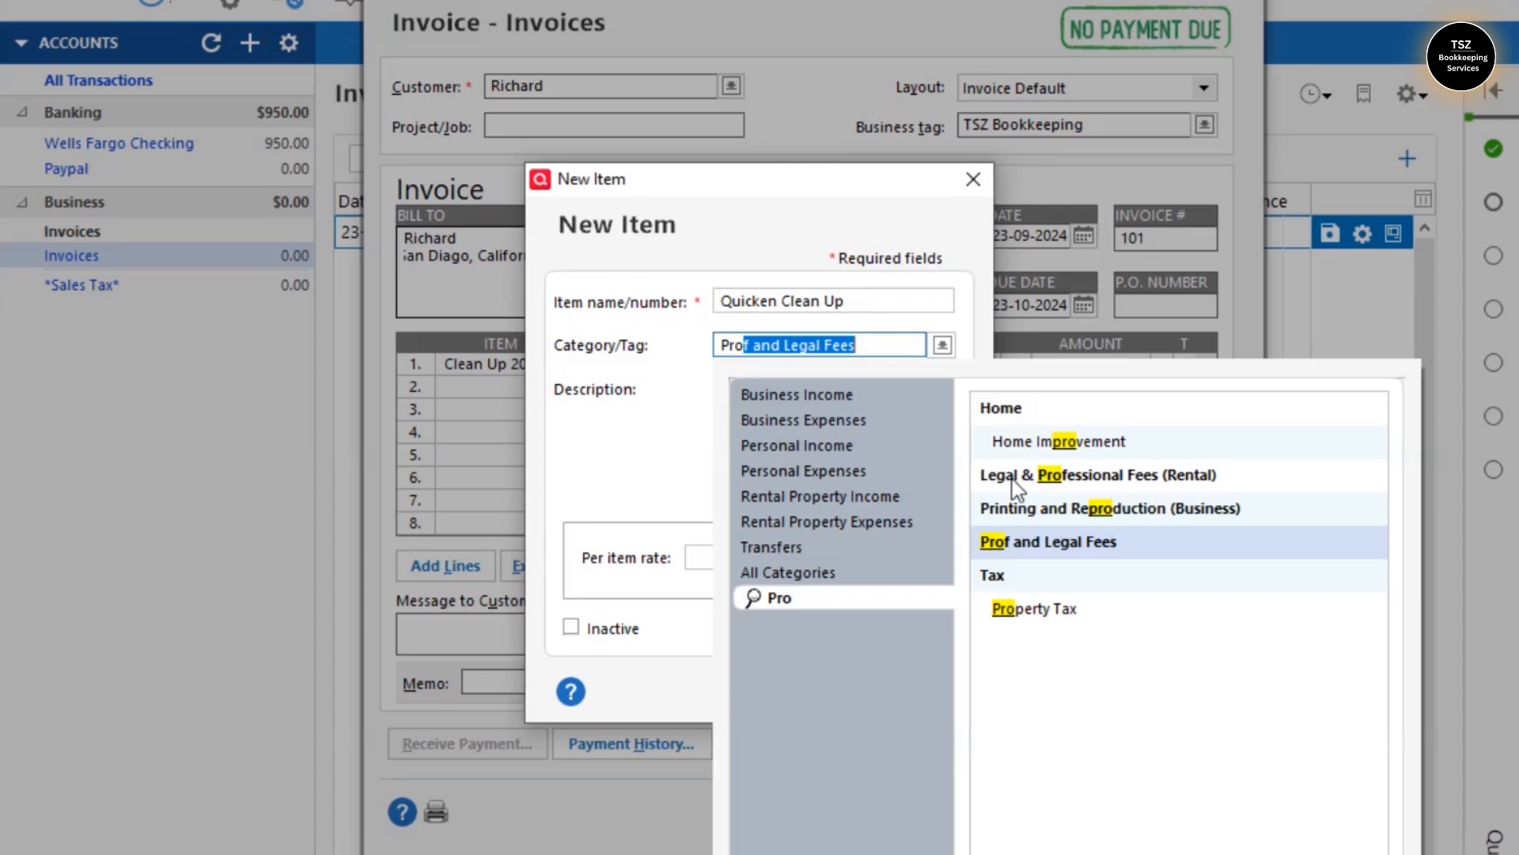
type("ffes")
key("BackSpace")
key("BackSpace")
key("BackSpace")
key("BackSpace")
key("BackSpace")
key("BackSpace")
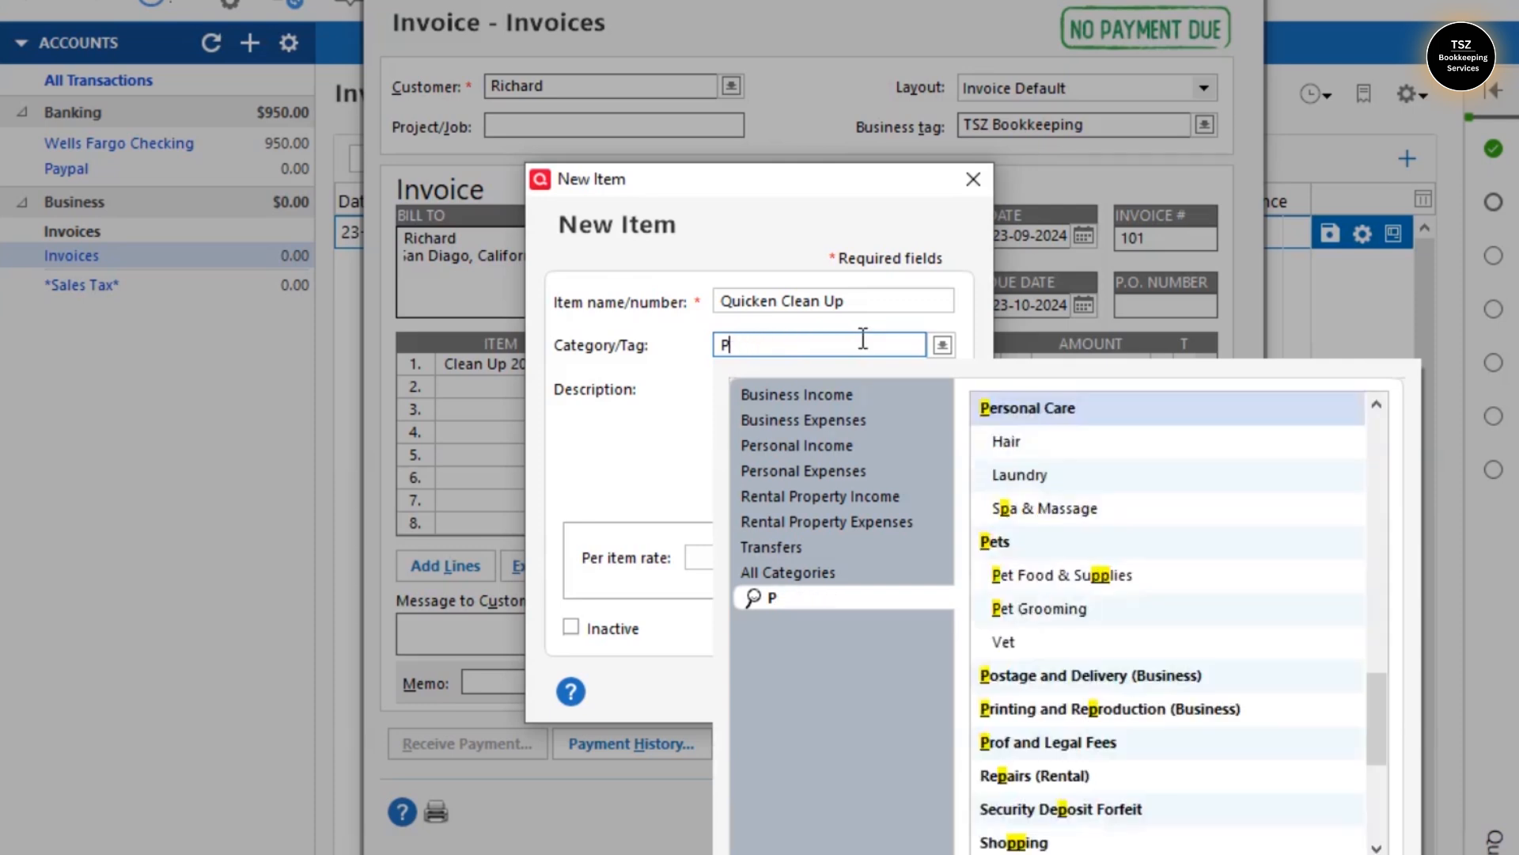
key("BackSpace")
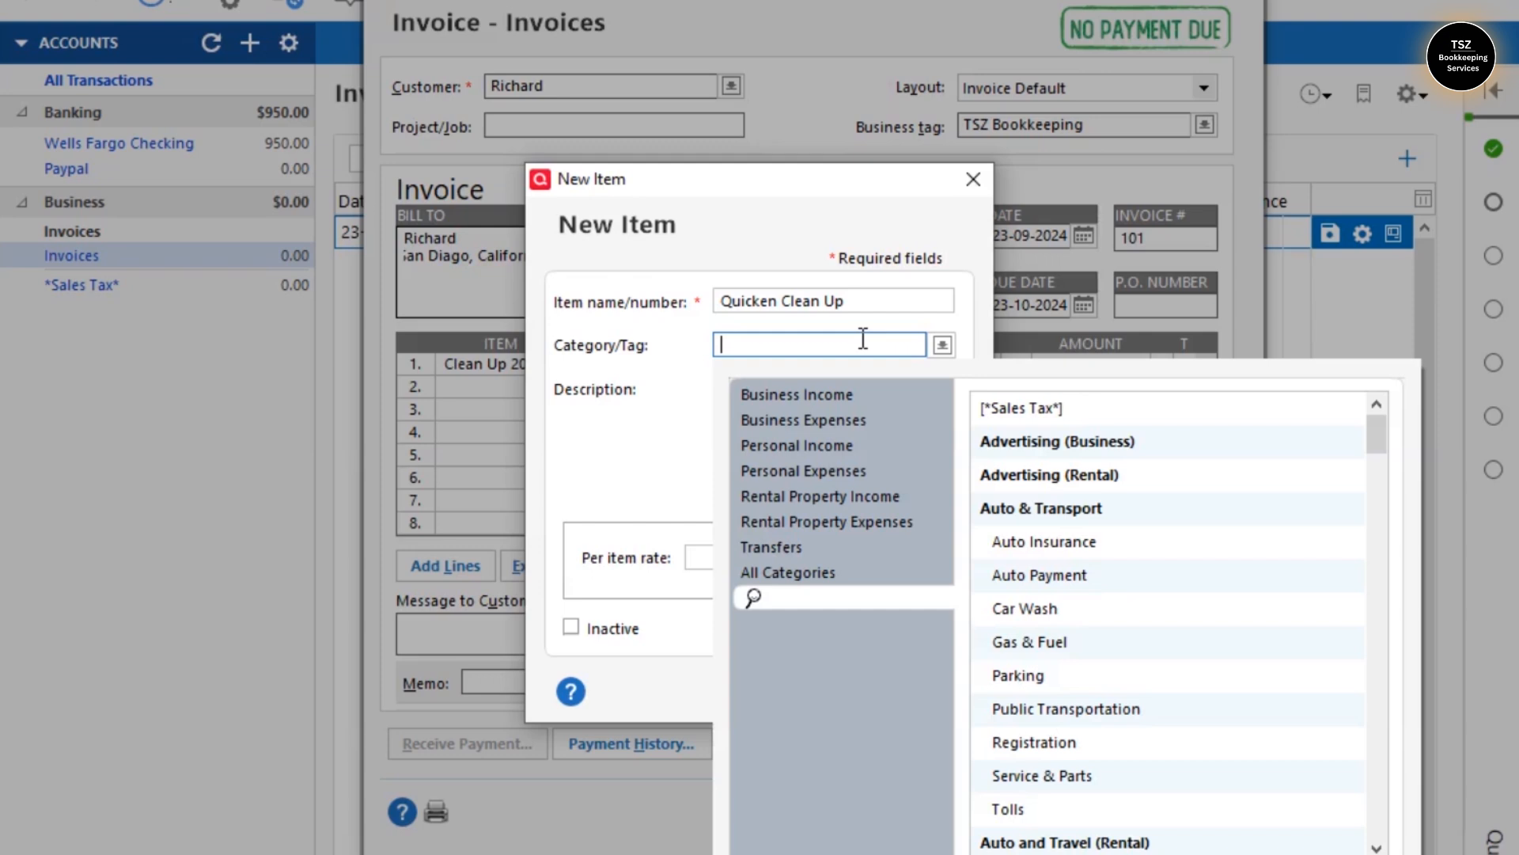
type("Profess")
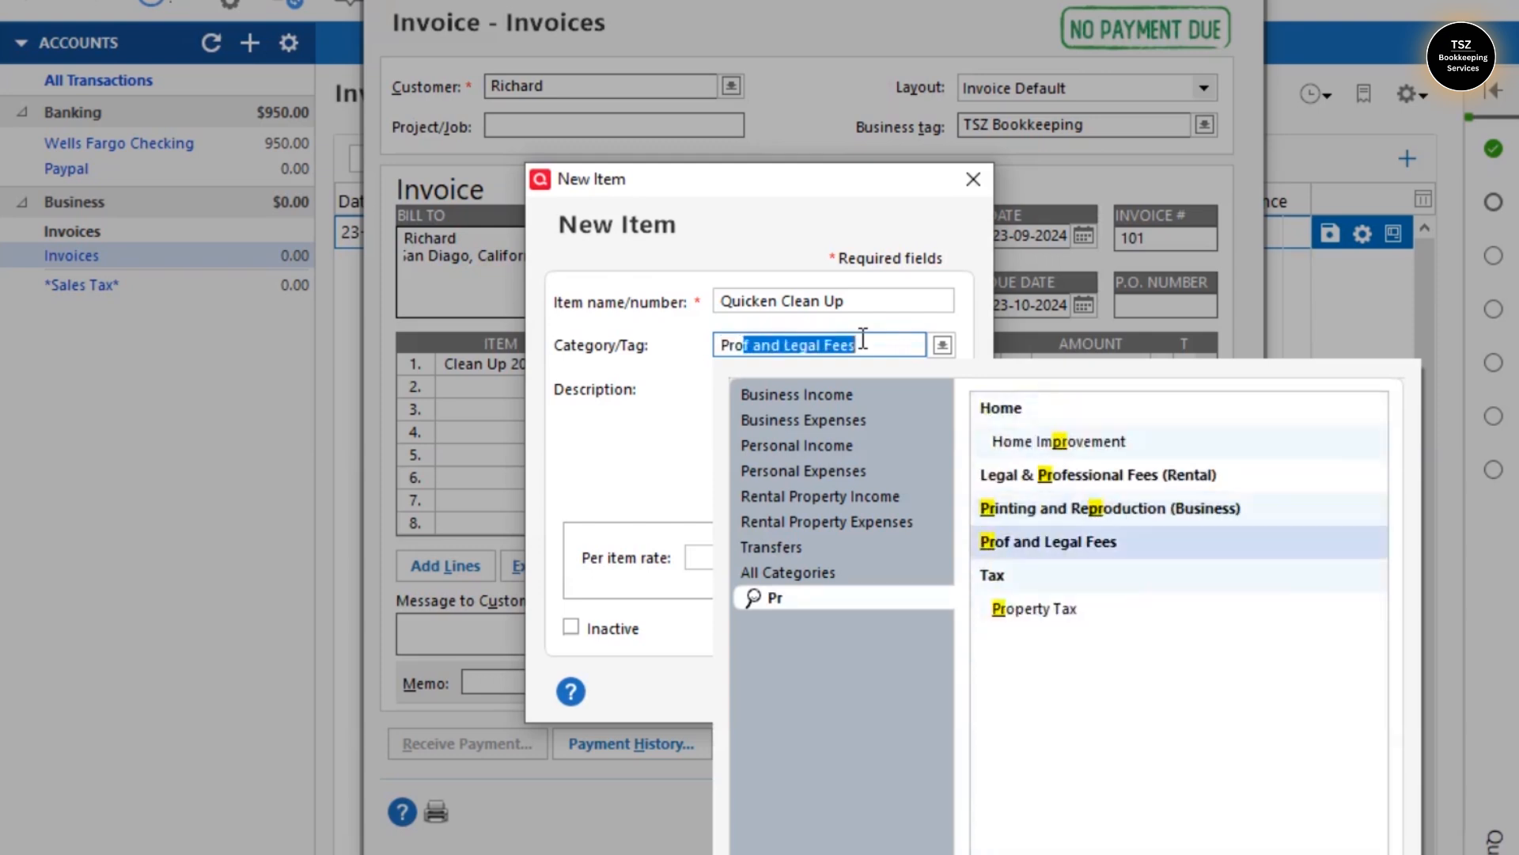
type("ional")
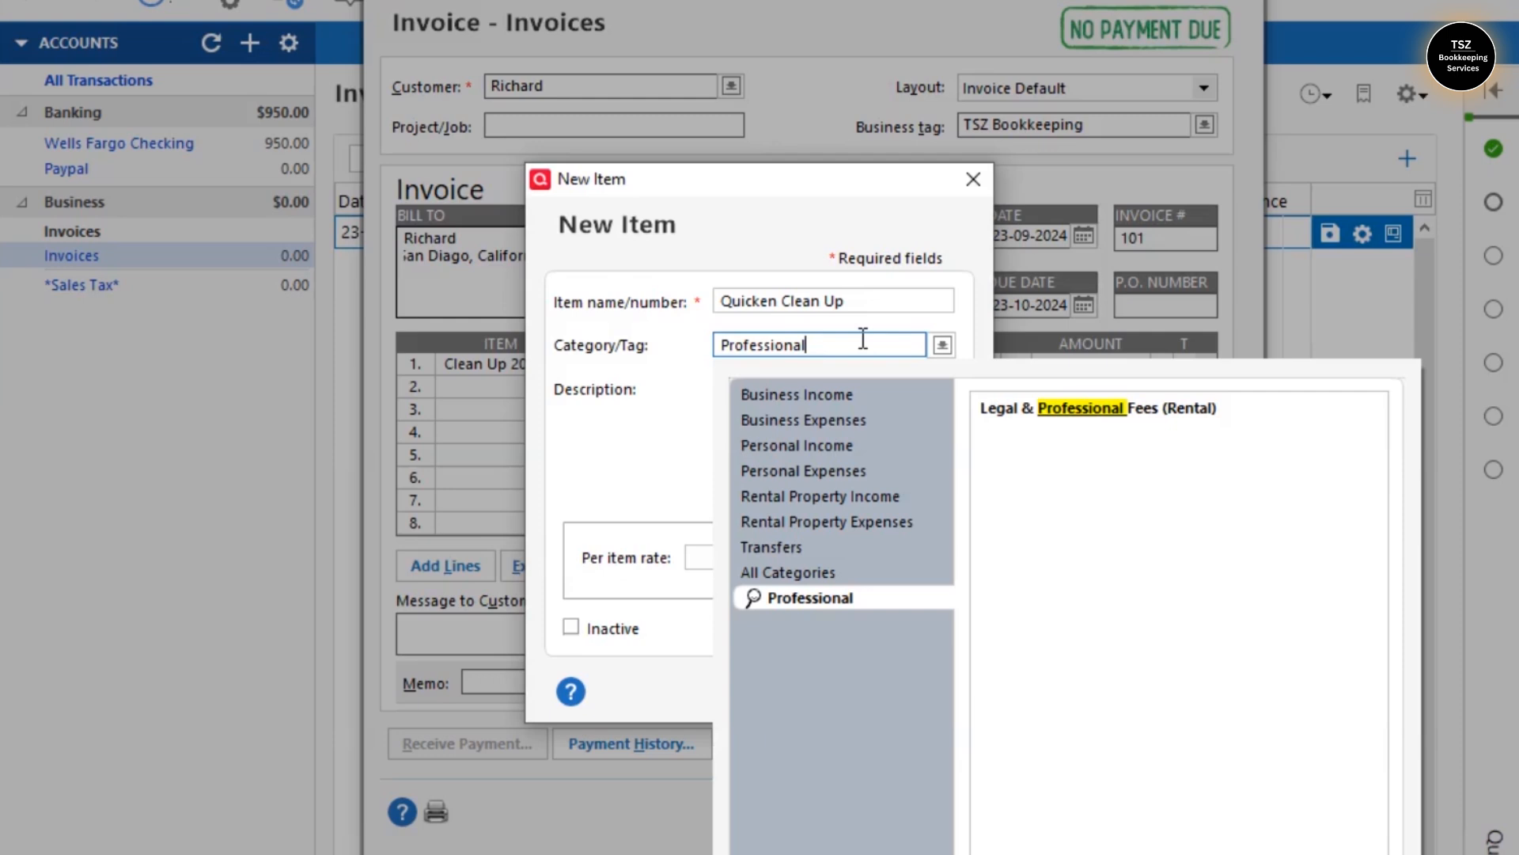
key("ctrl+a")
key("BackSpace")
type("Con")
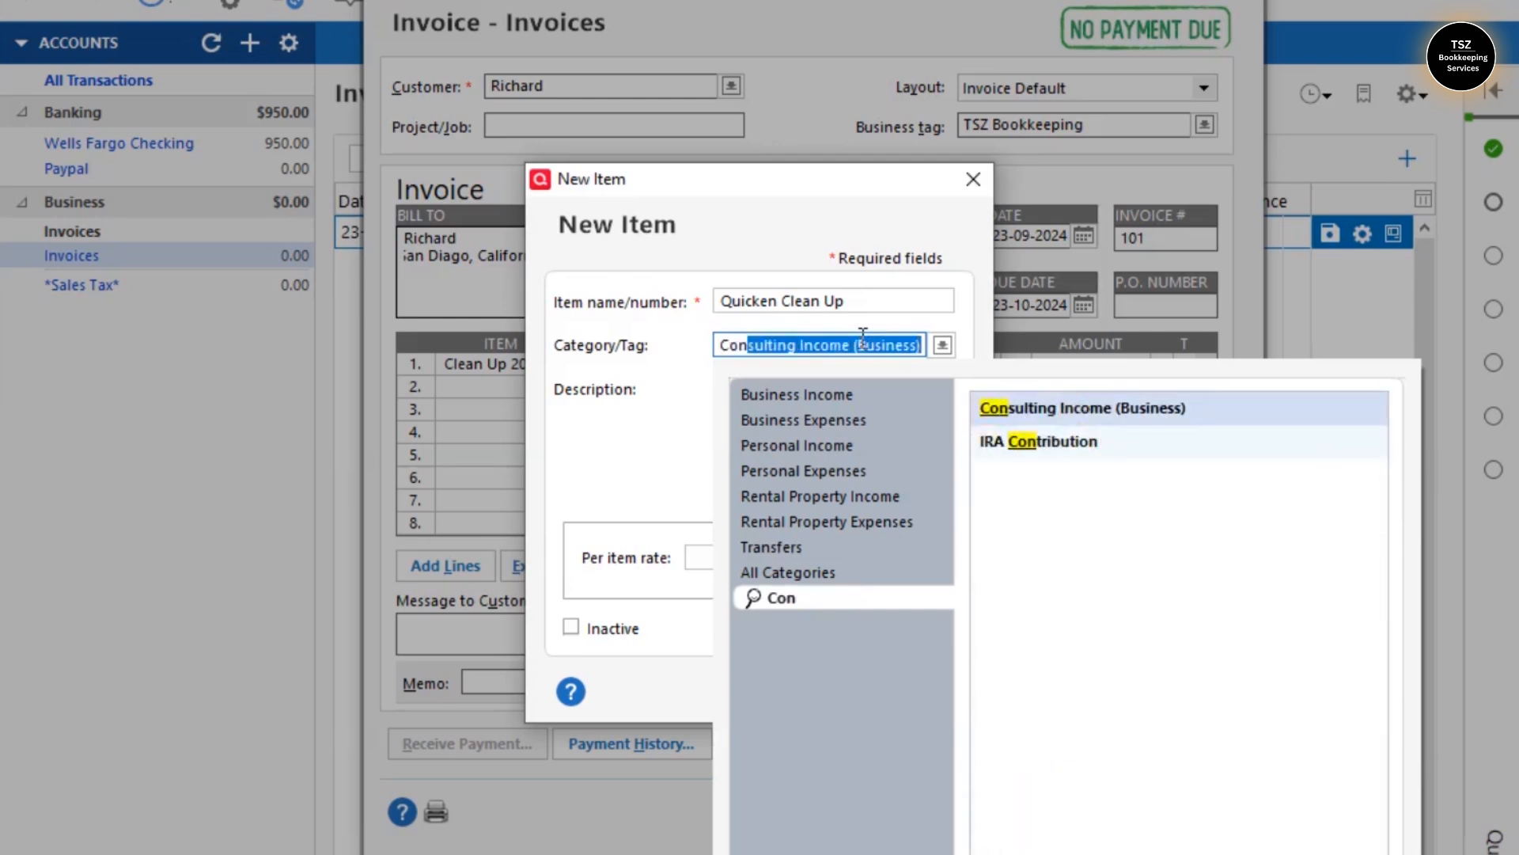
left_click(1050, 410)
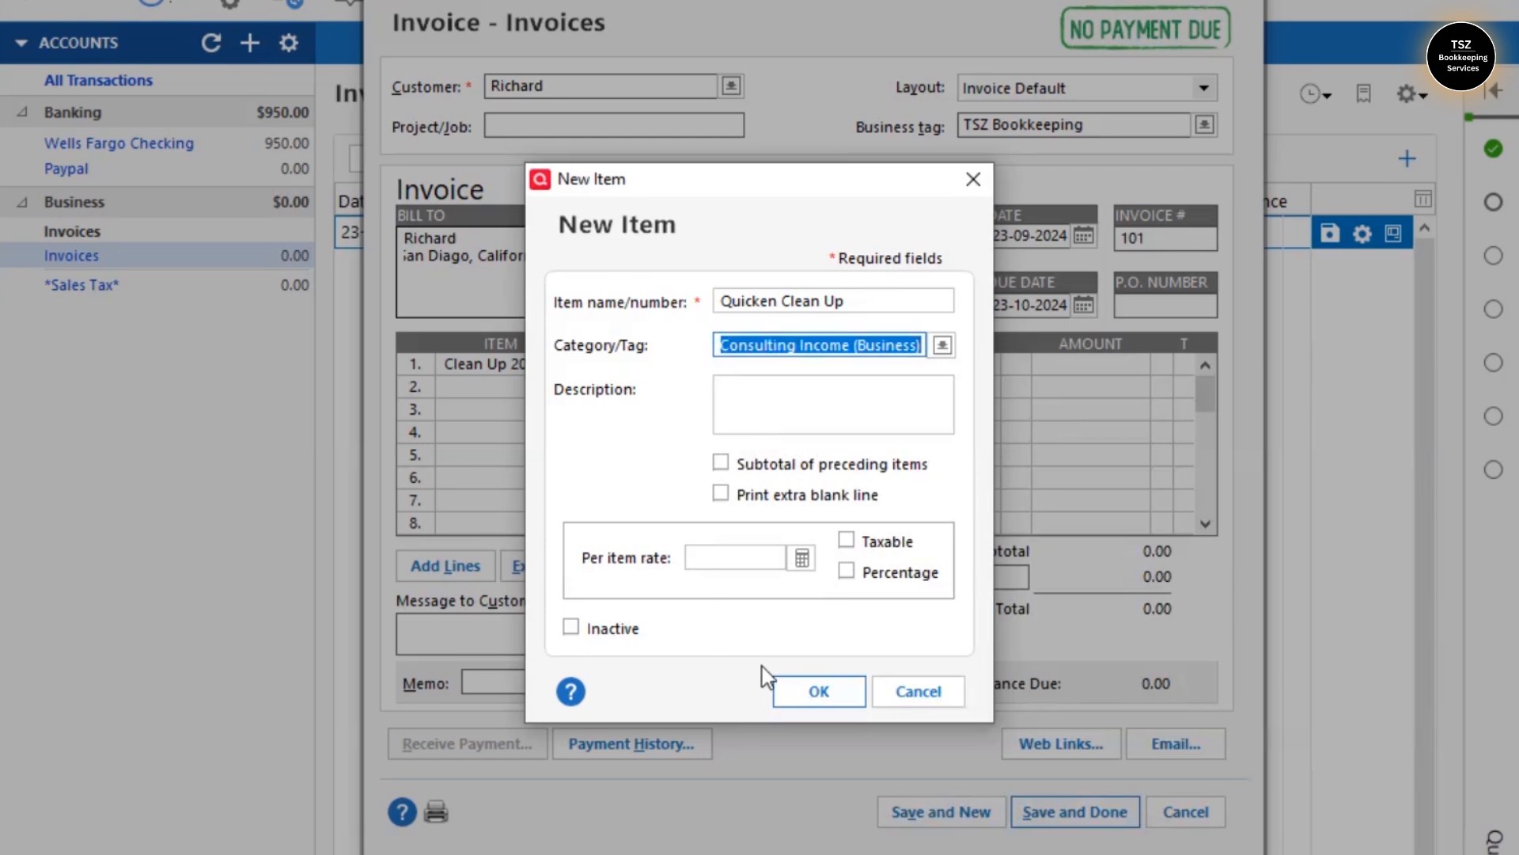
left_click(819, 695)
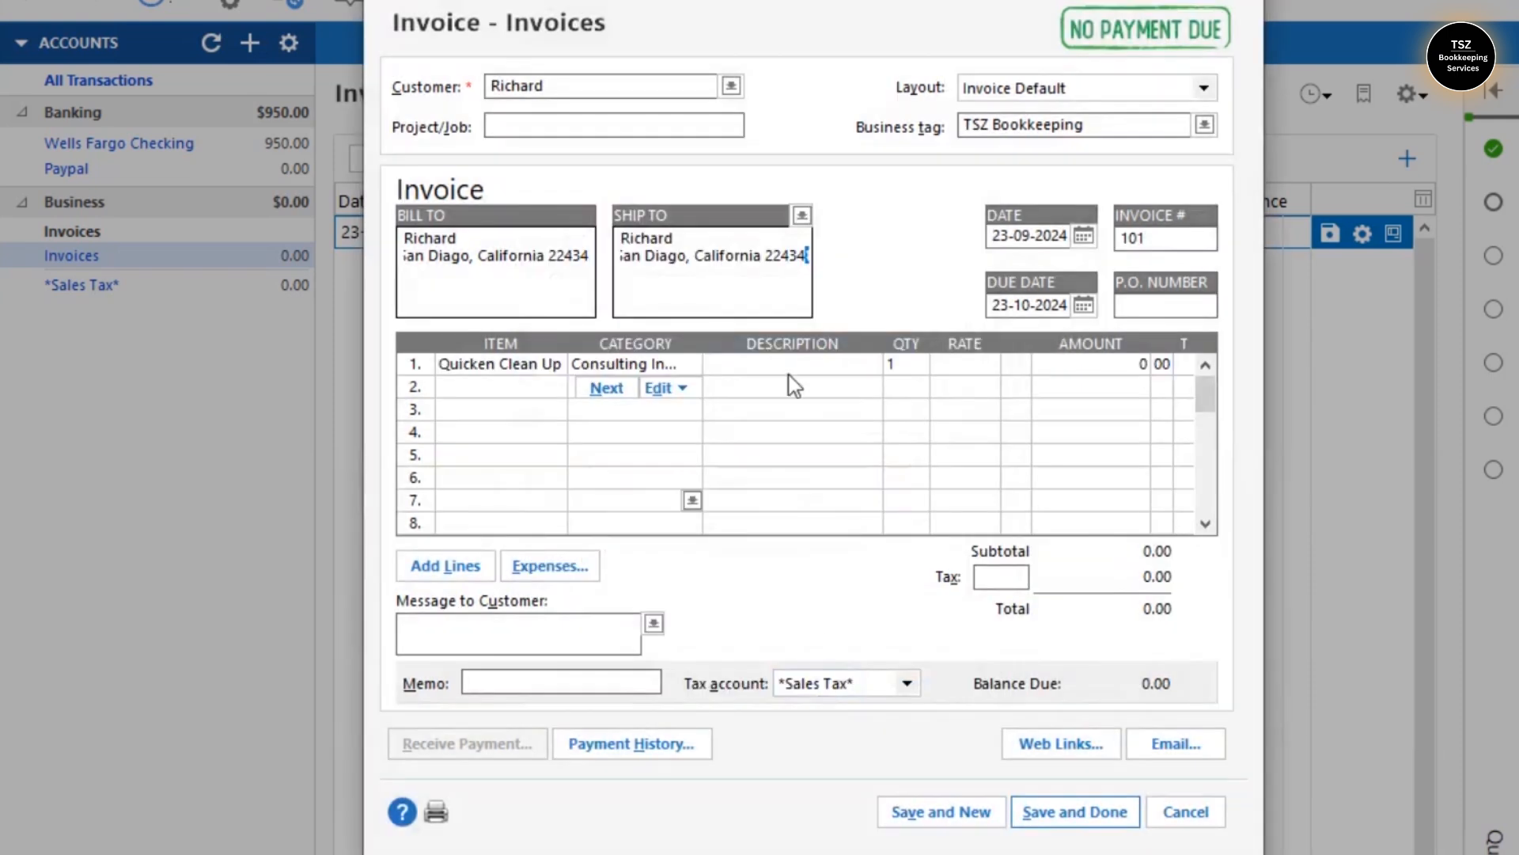
left_click(963, 368)
- Price line 1 at 100 and enter 'QuickBooks Setup' as line 2's new item
type("100")
left_click(1047, 411)
left_click(466, 389)
type("S")
key("BackSpace")
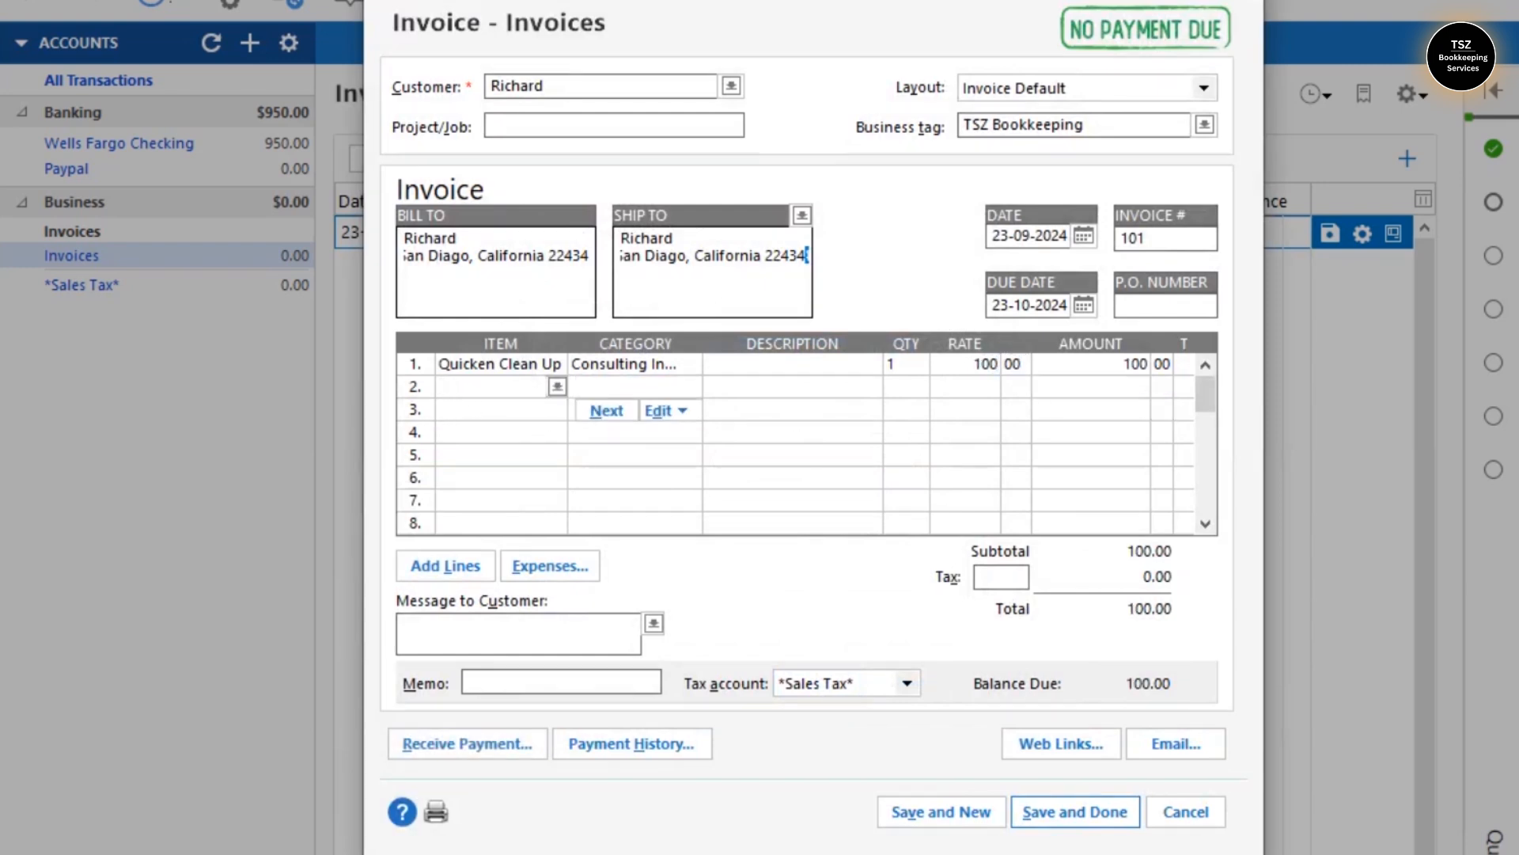
type("QuickBooks Setup")
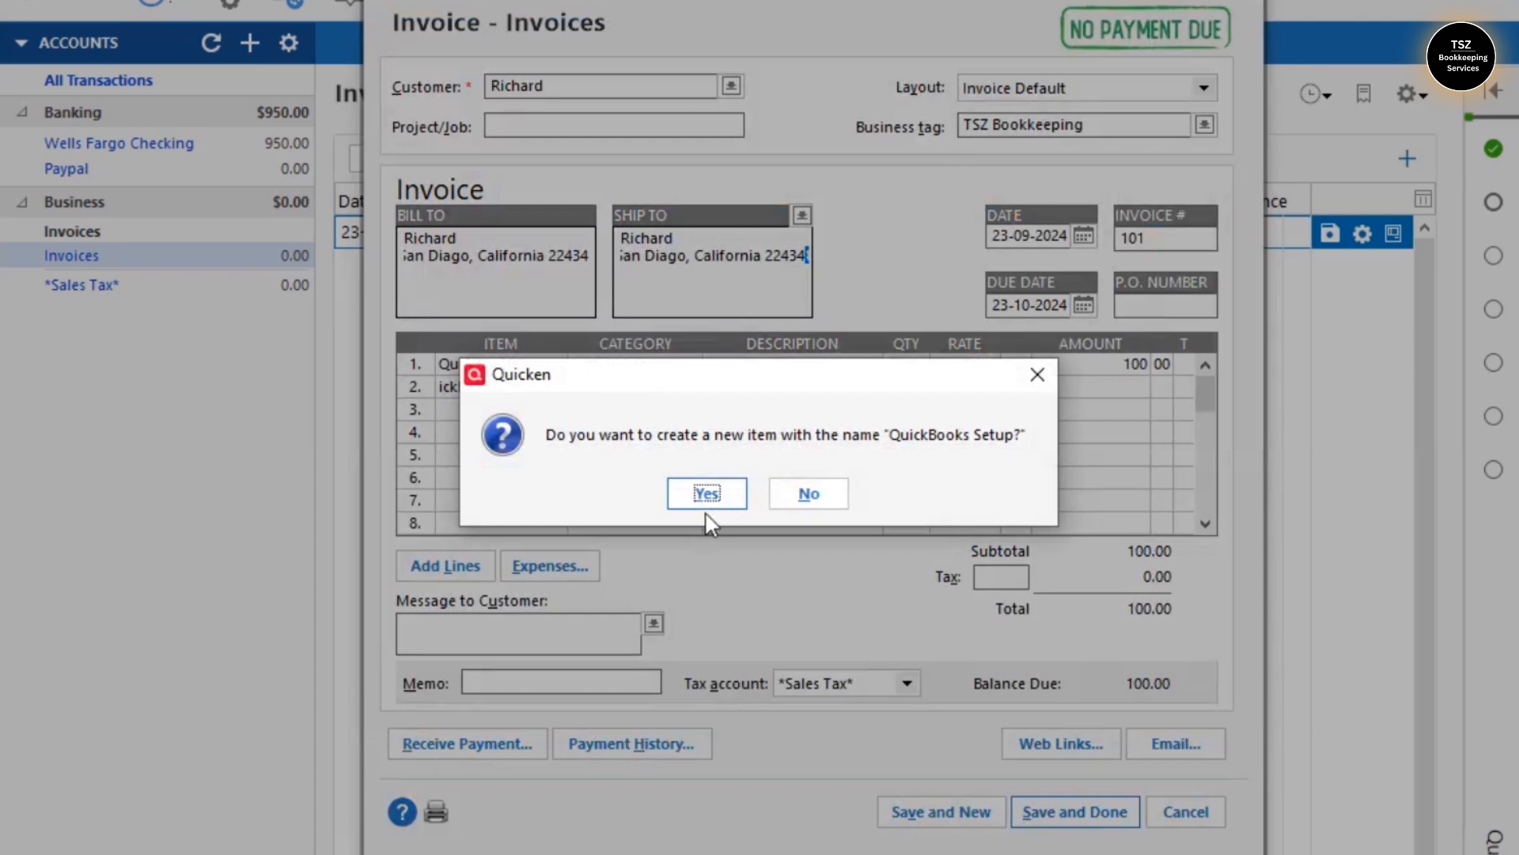
left_click(706, 493)
- Categorise QuickBooks Setup as Consulting Income (Business) and create the item
left_click(847, 303)
left_click(908, 349)
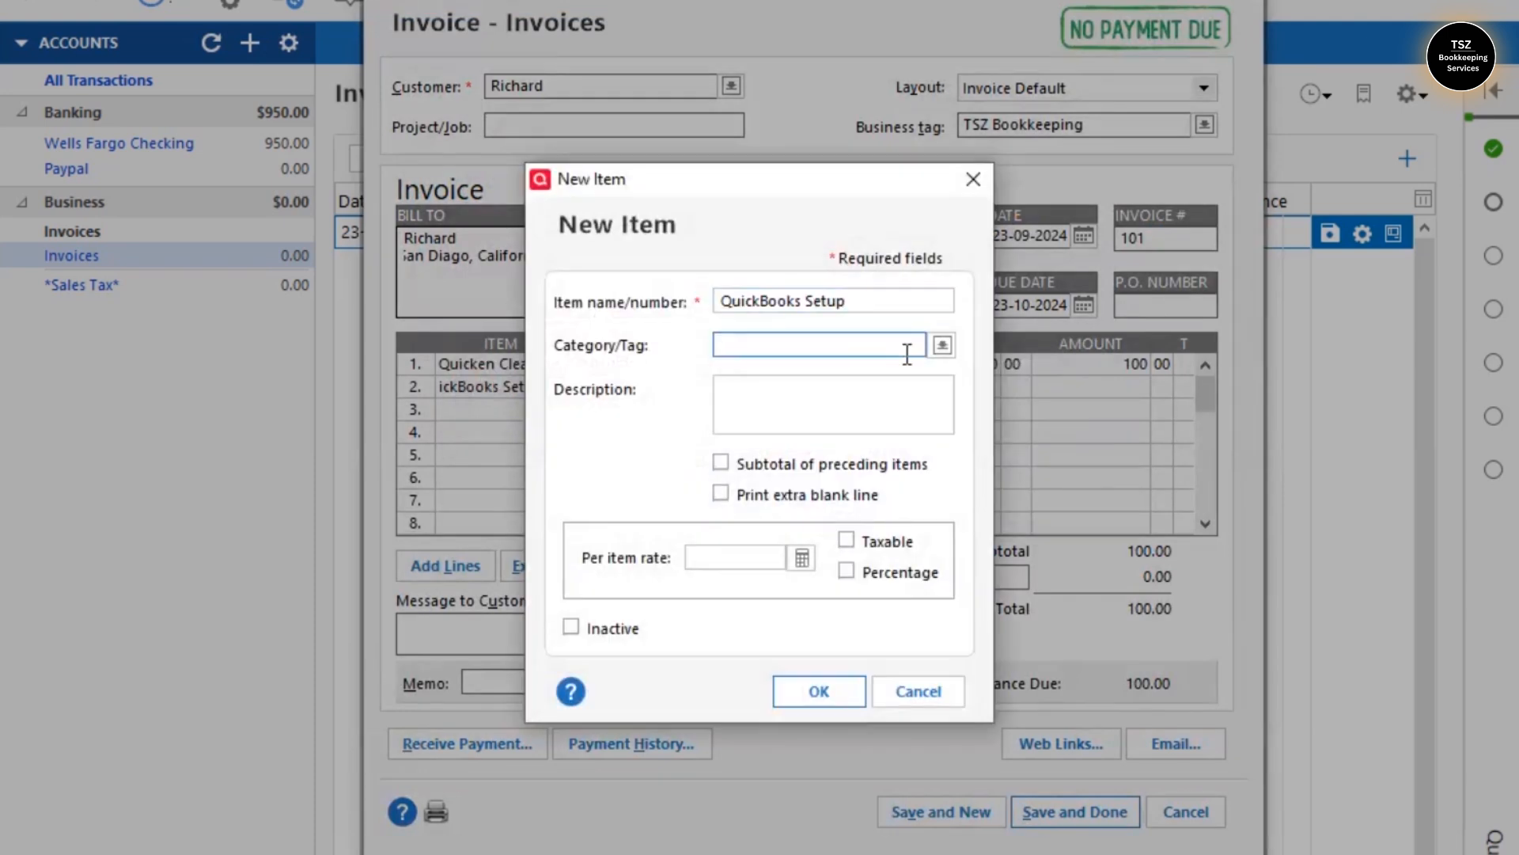
type("Servcies")
key("BackSpace")
key("BackSpace")
key("BackSpace")
key("BackSpace")
key("BackSpace")
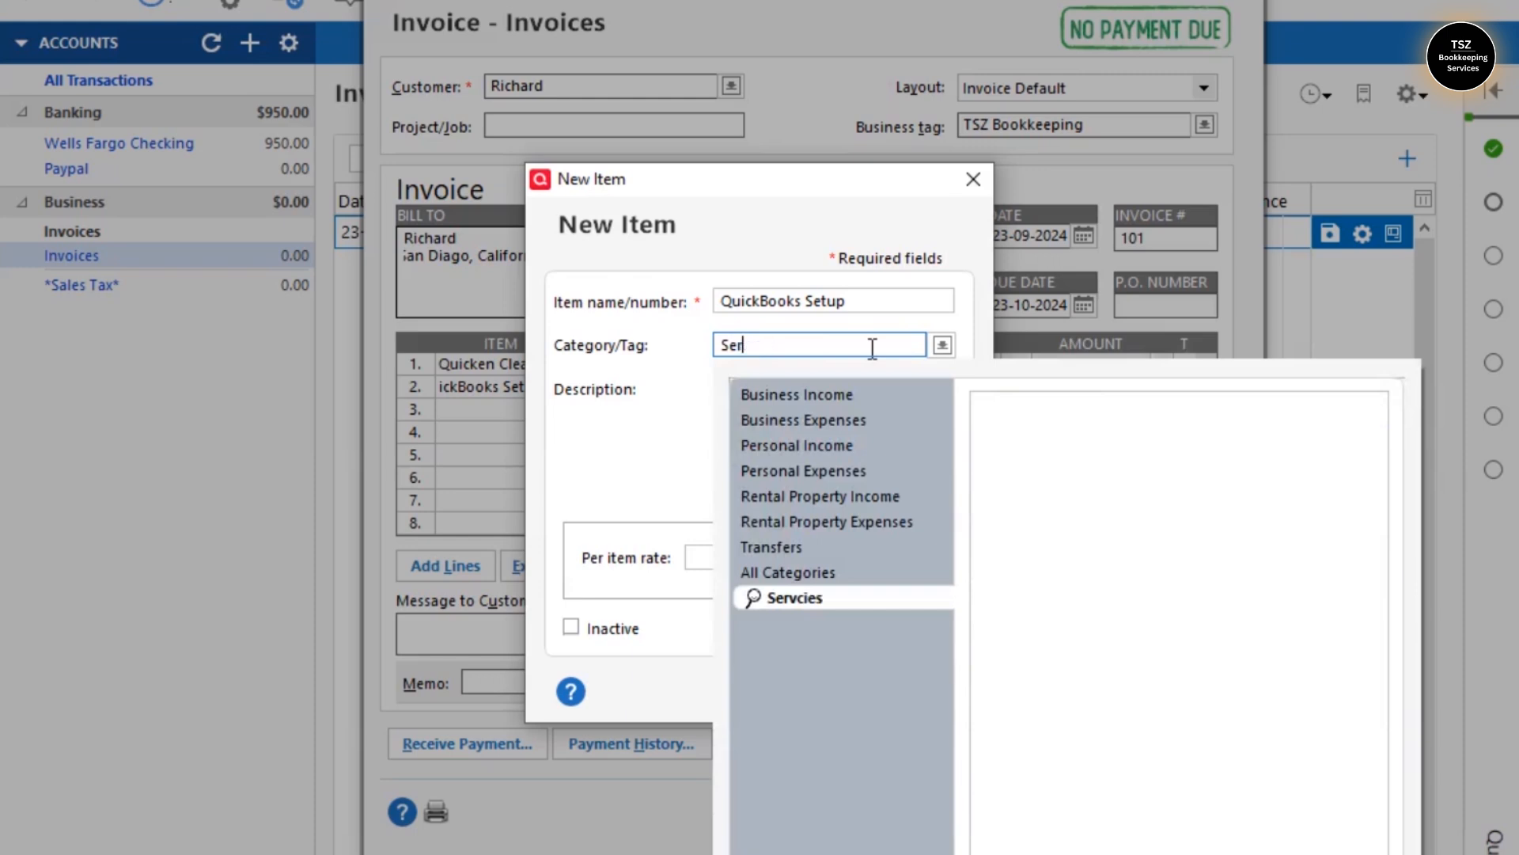
key("BackSpace")
key("BackSpace")
key("BackSpace")
scroll(873, 348, "down", 4)
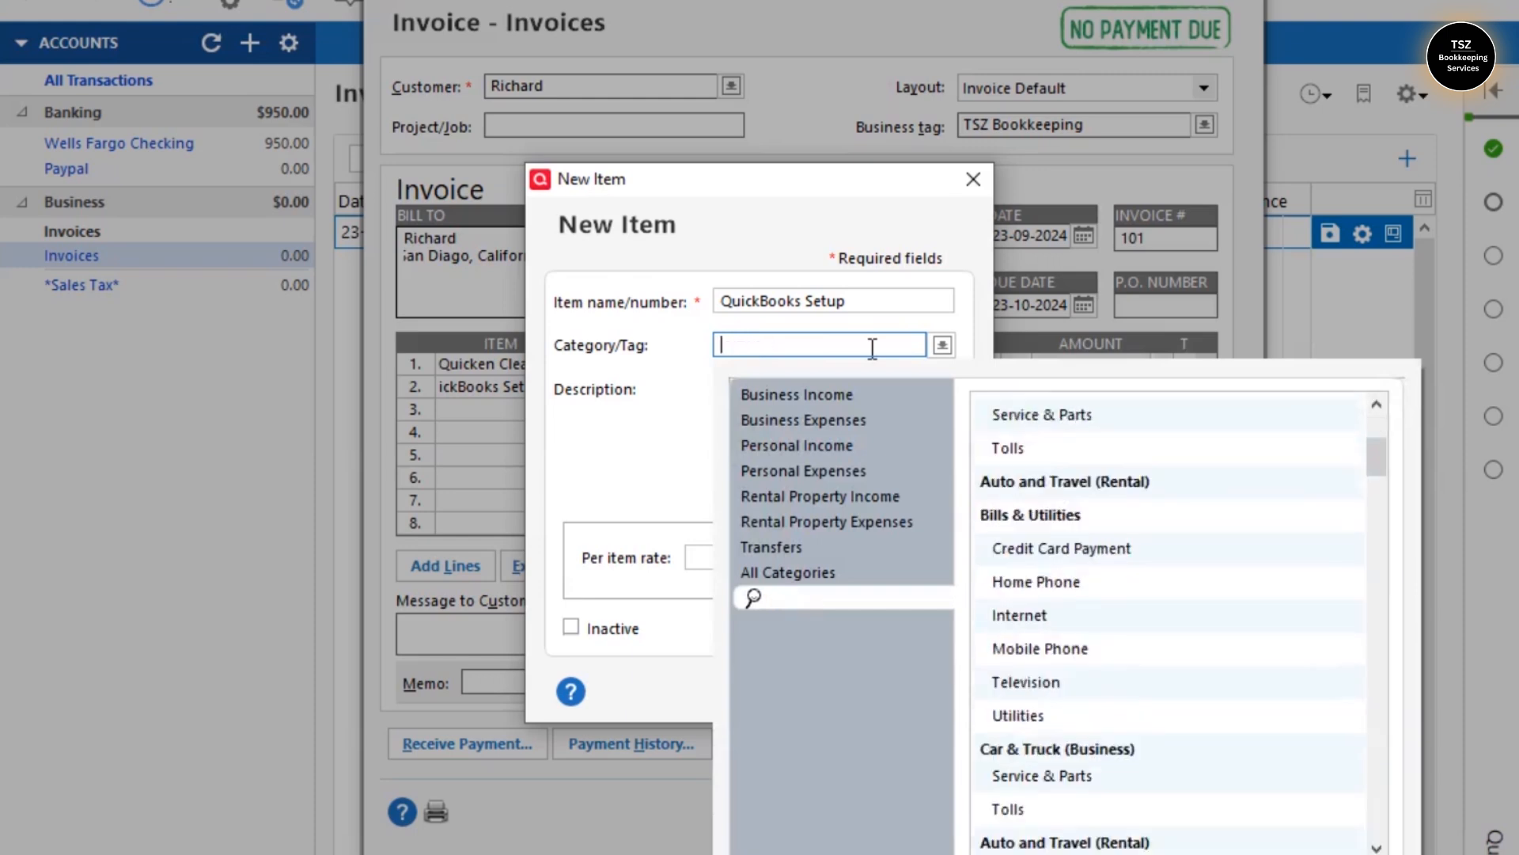
type("Consulting Income (Business")
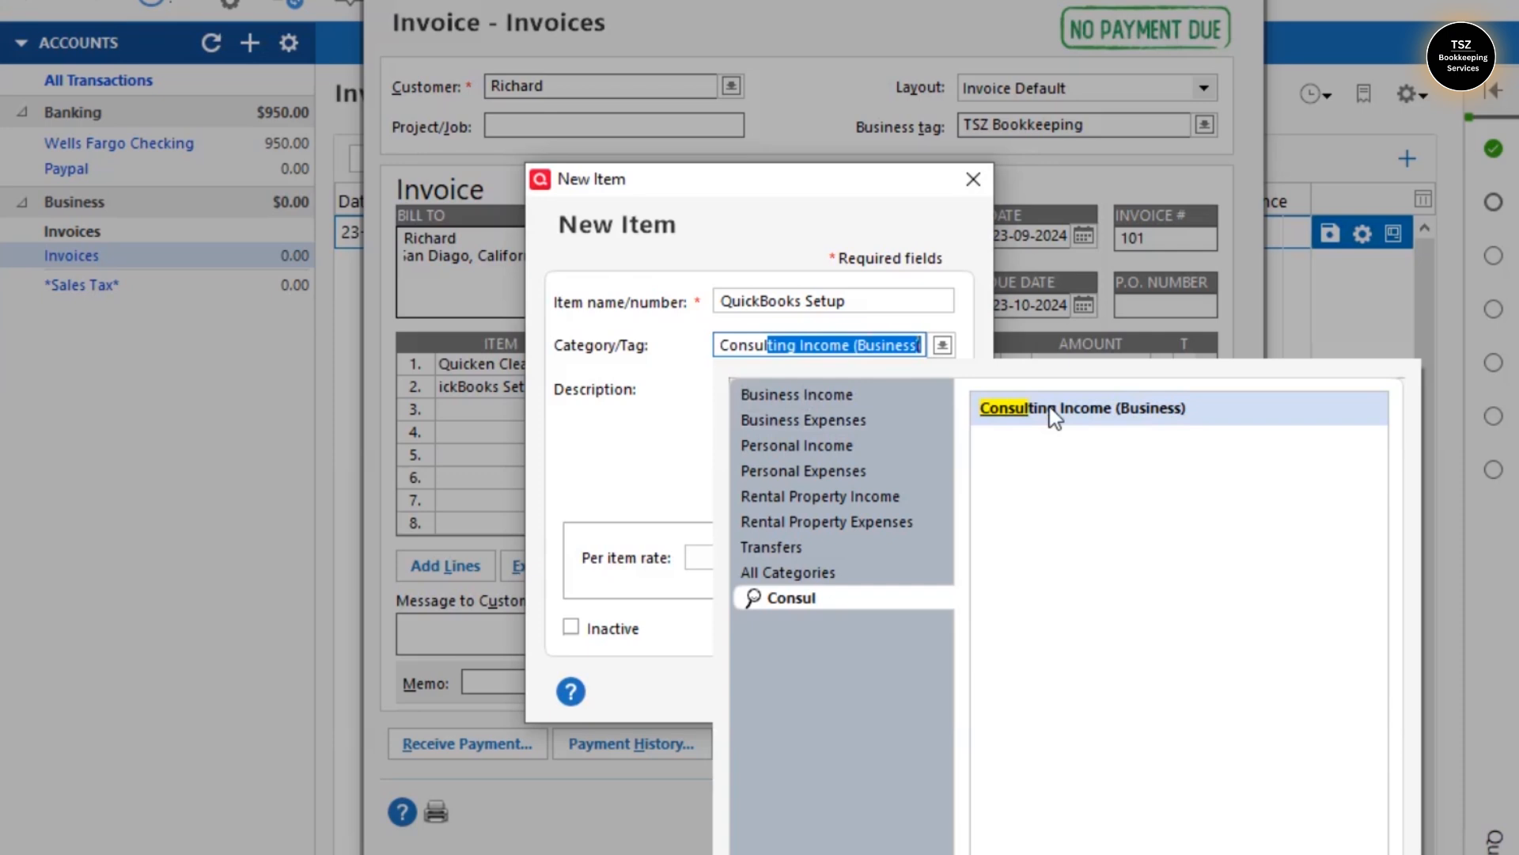
left_click(1053, 410)
left_click(841, 694)
- Set line 2's rate to 150, bringing the invoice total to 250.00
left_click(1019, 392)
type("150")
left_click(1075, 427)
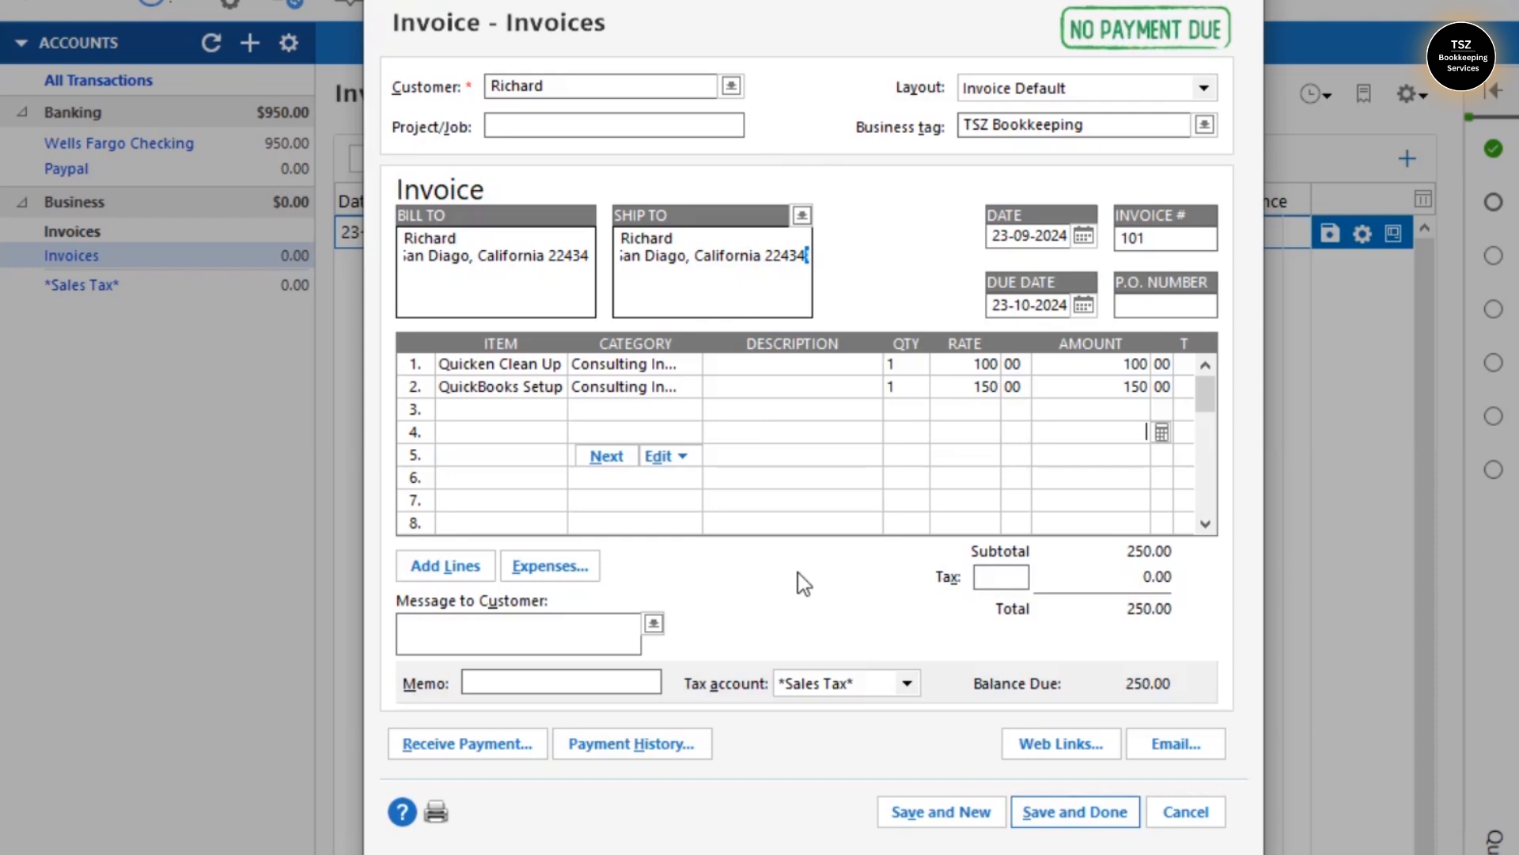
left_click(991, 575)
type("6.5")
left_click(907, 683)
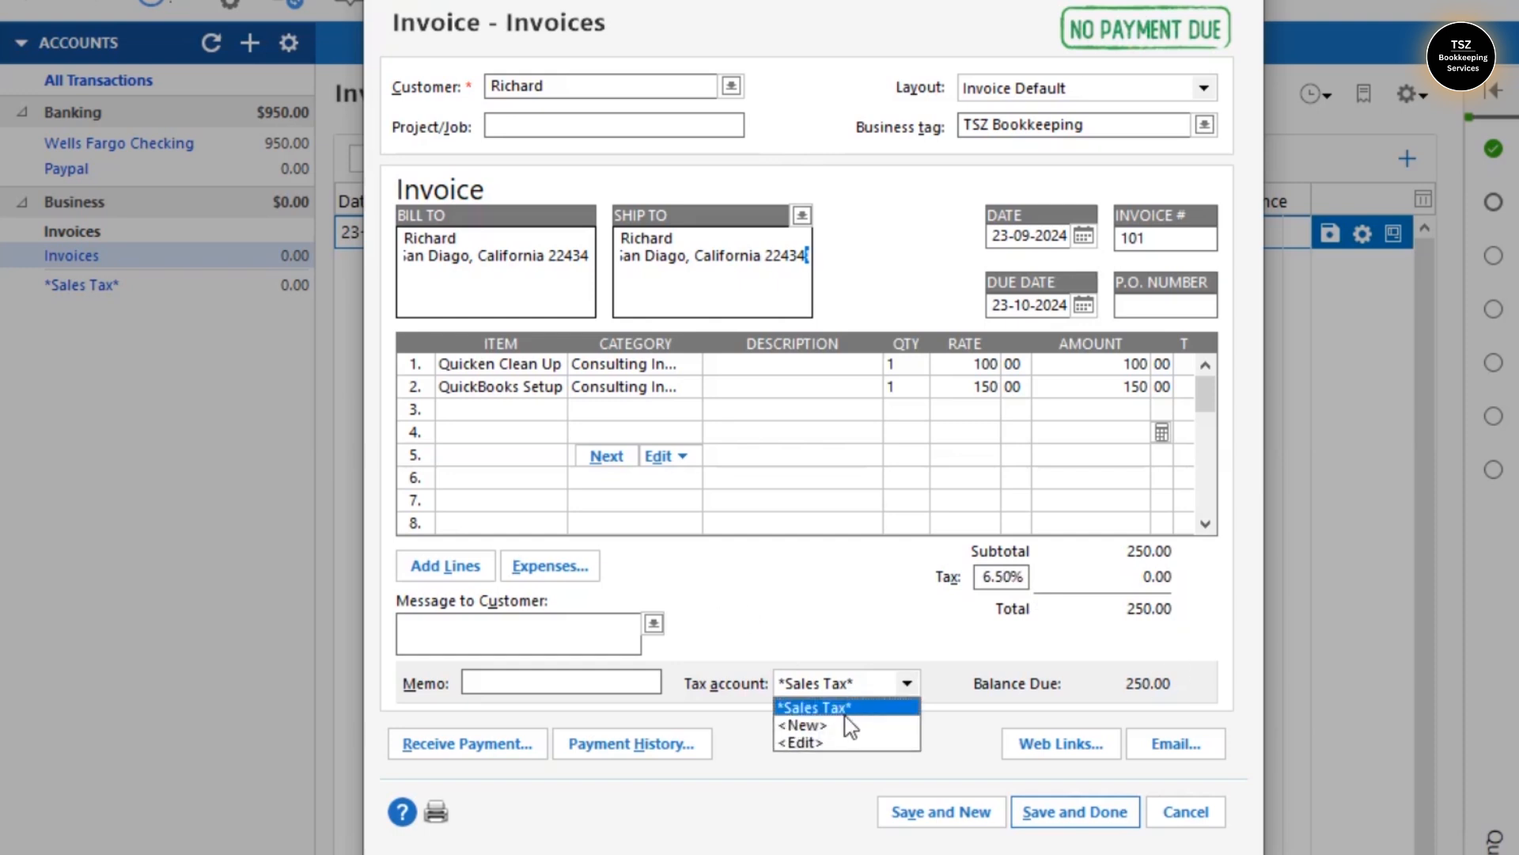
left_click(847, 706)
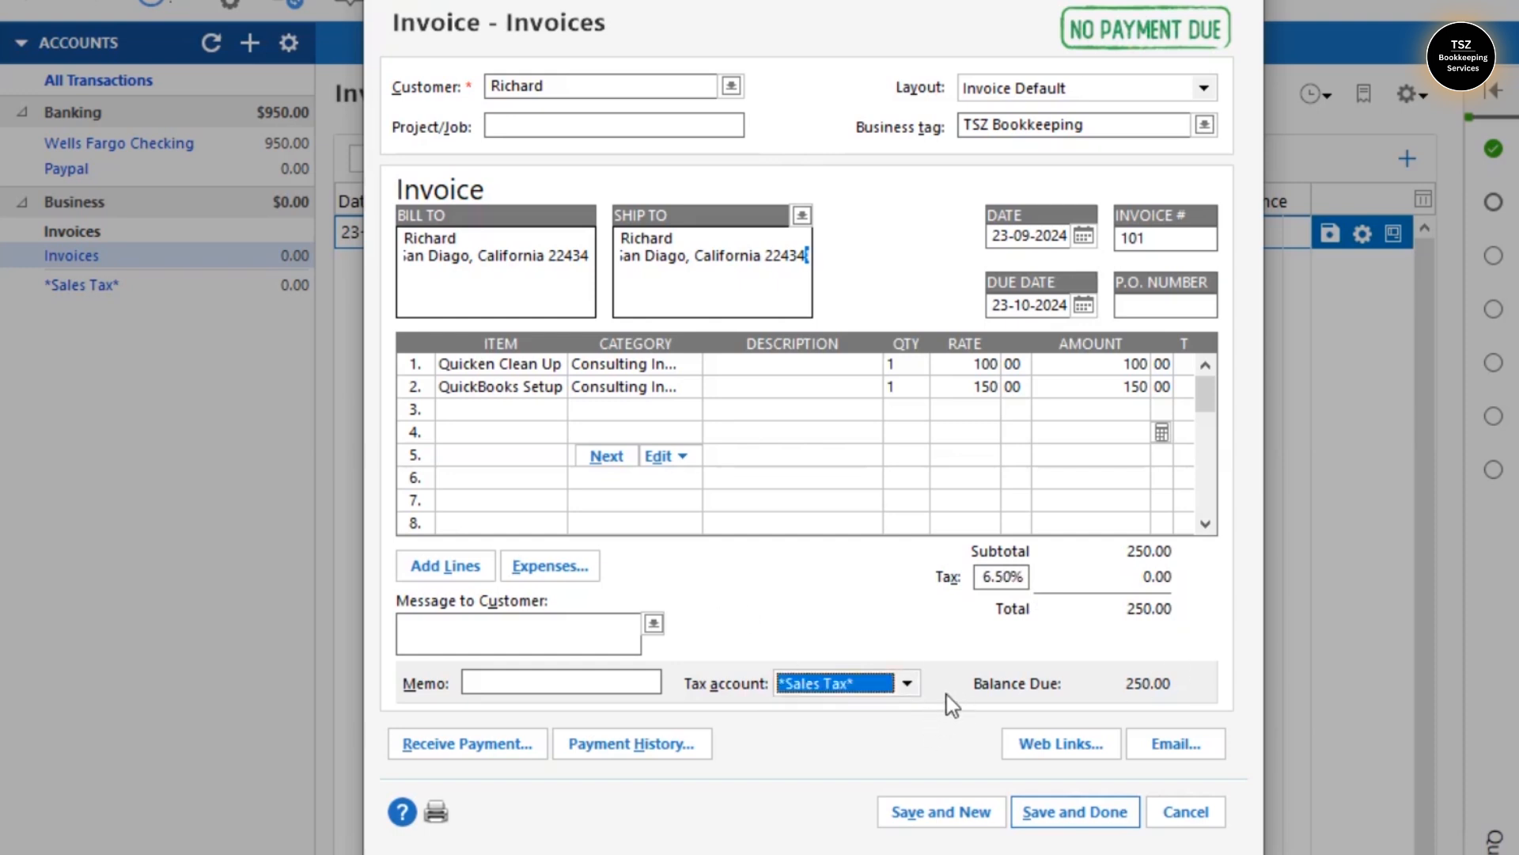
left_click(998, 578)
left_click(998, 580)
double_click(998, 579)
key("BackSpace")
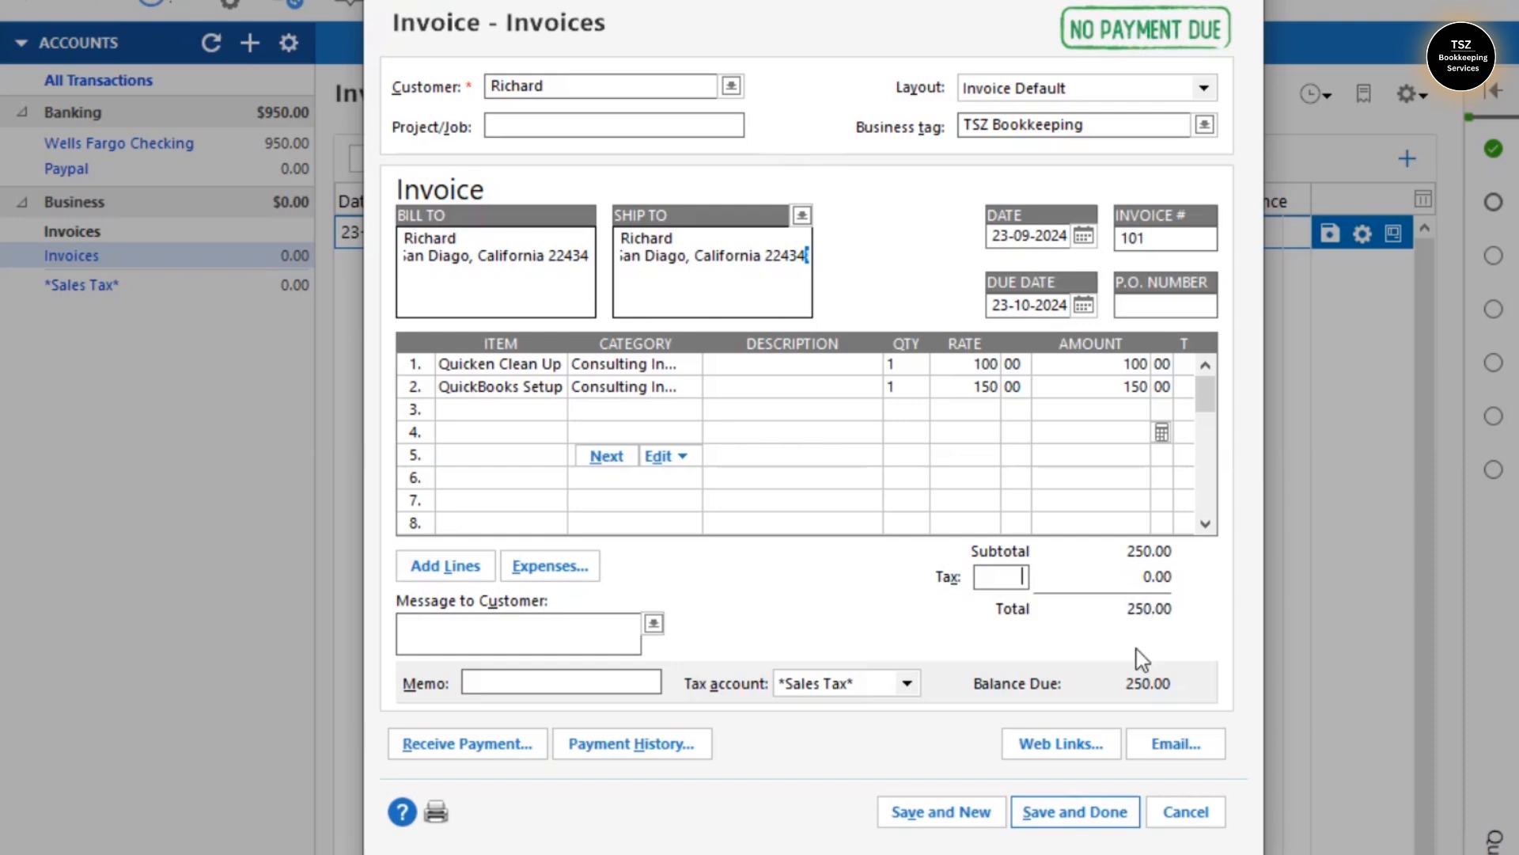
- Add the message 'Thank you' plus an inquiry line giving the support e-mail address, then start emailing the invoice
left_click(486, 635)
type("Thank you for your business!")
key("Return")
type("For any inquires do rea")
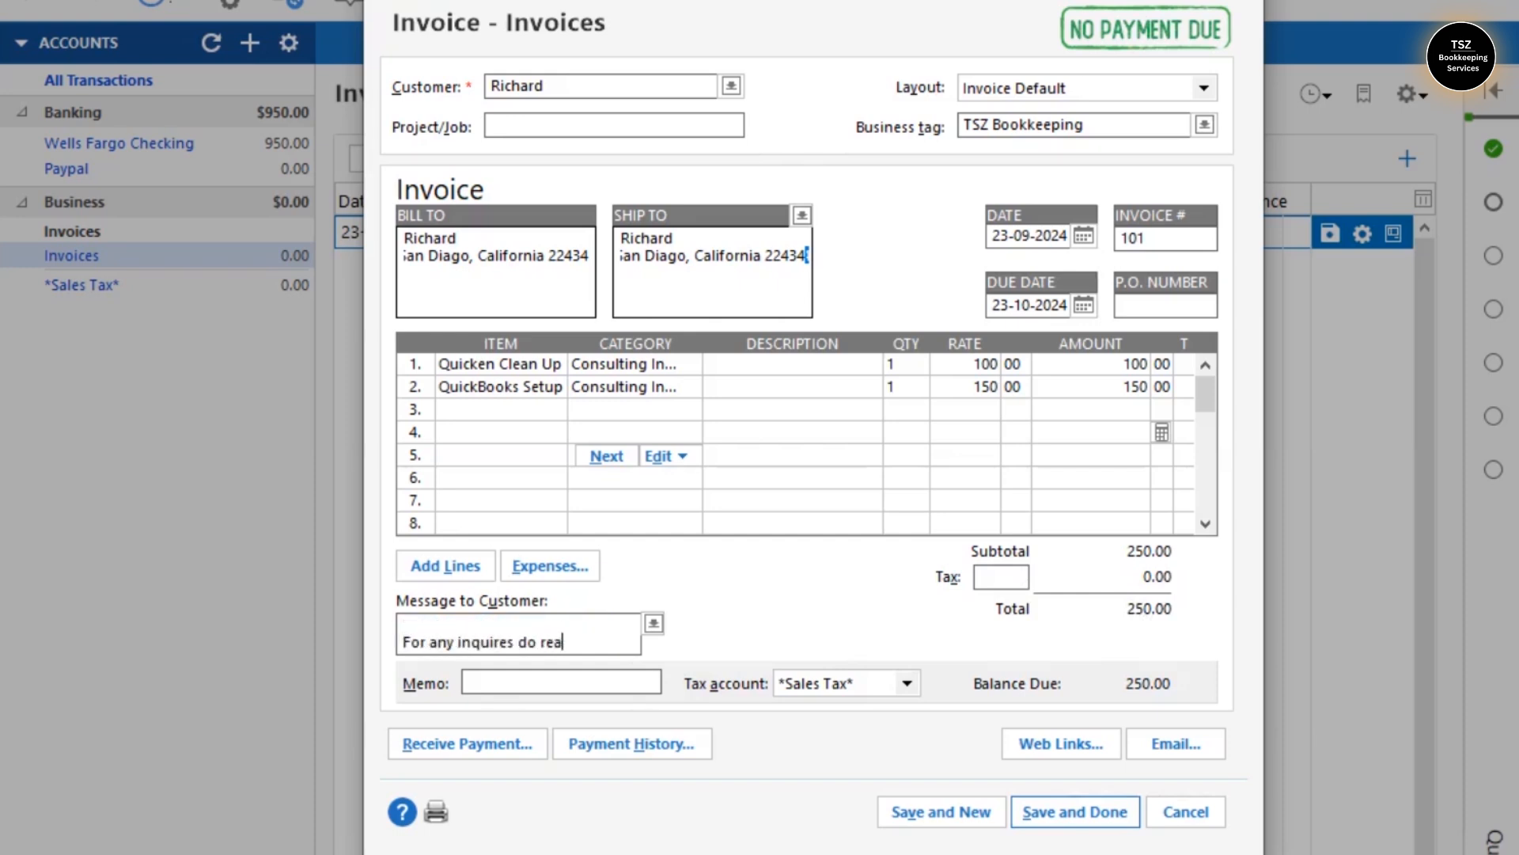
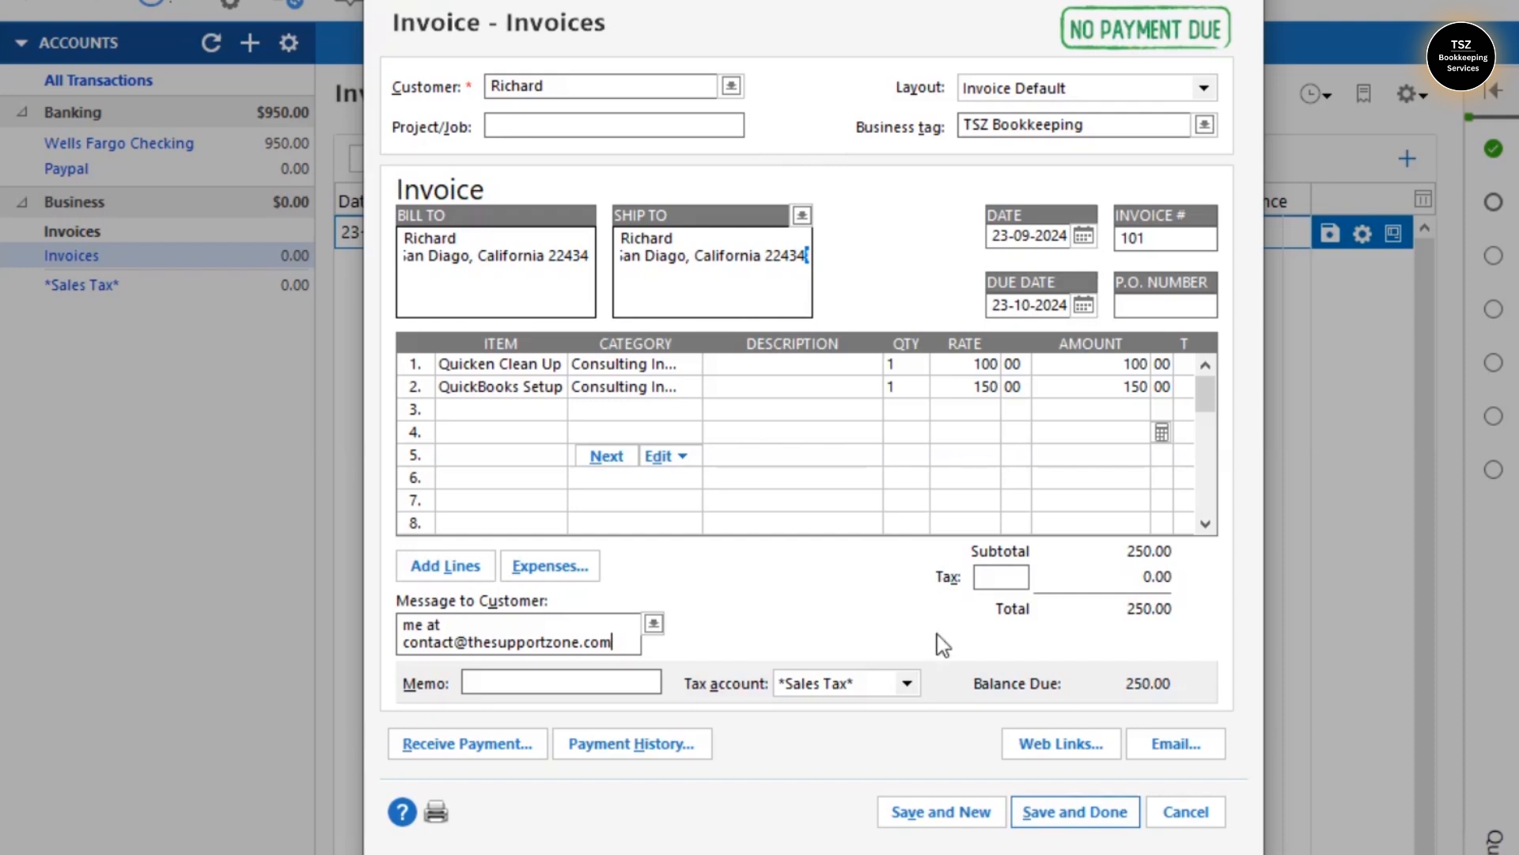
left_click(1174, 743)
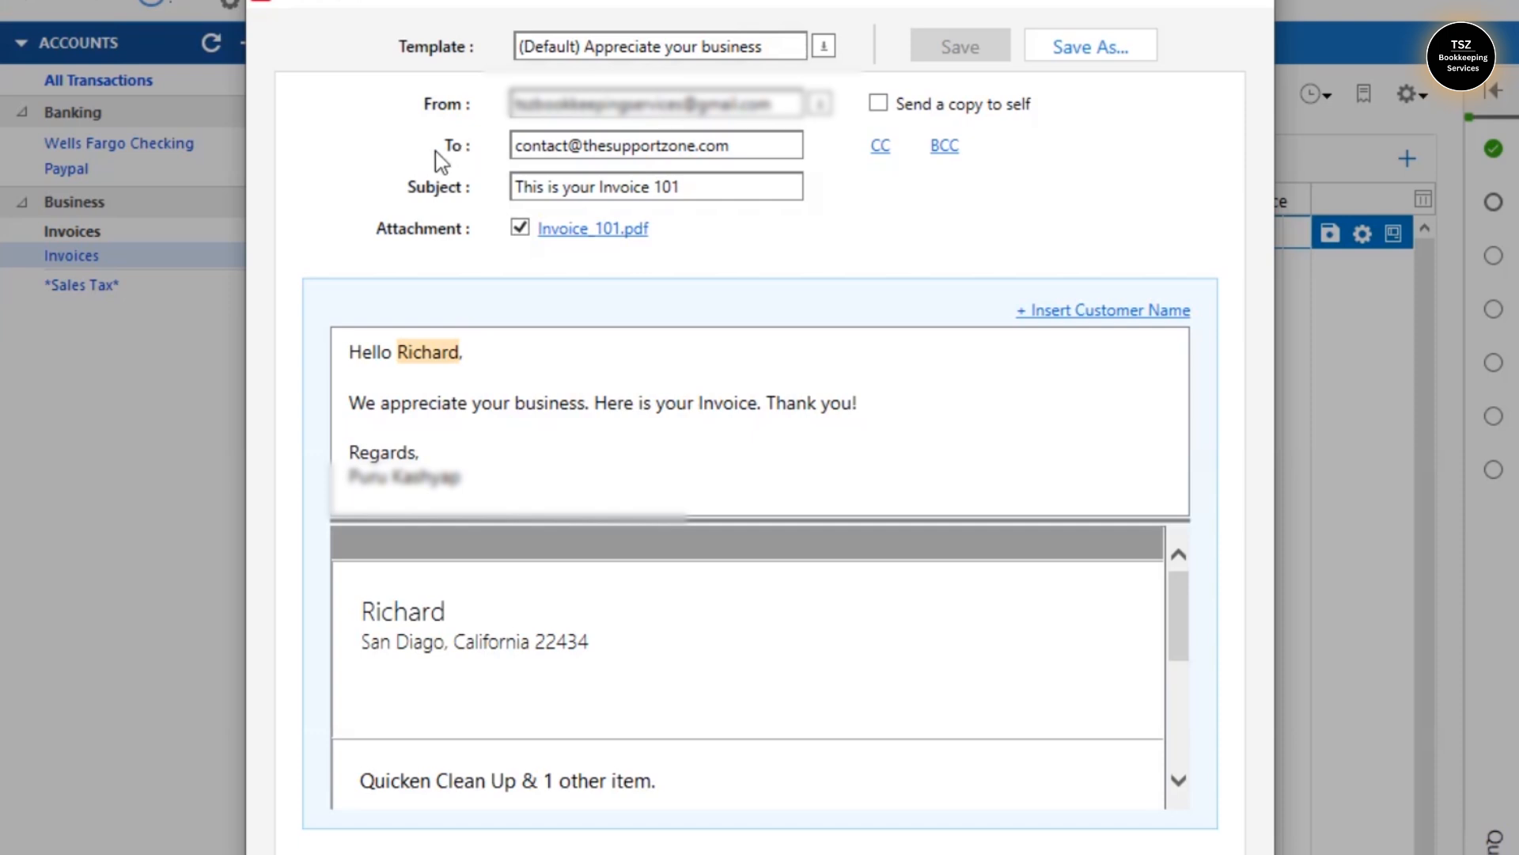
- Change the e-mail subject from 'This is your Invoice 101' to 'Invoice 101 - TheSupportZone'
double_click(570, 190)
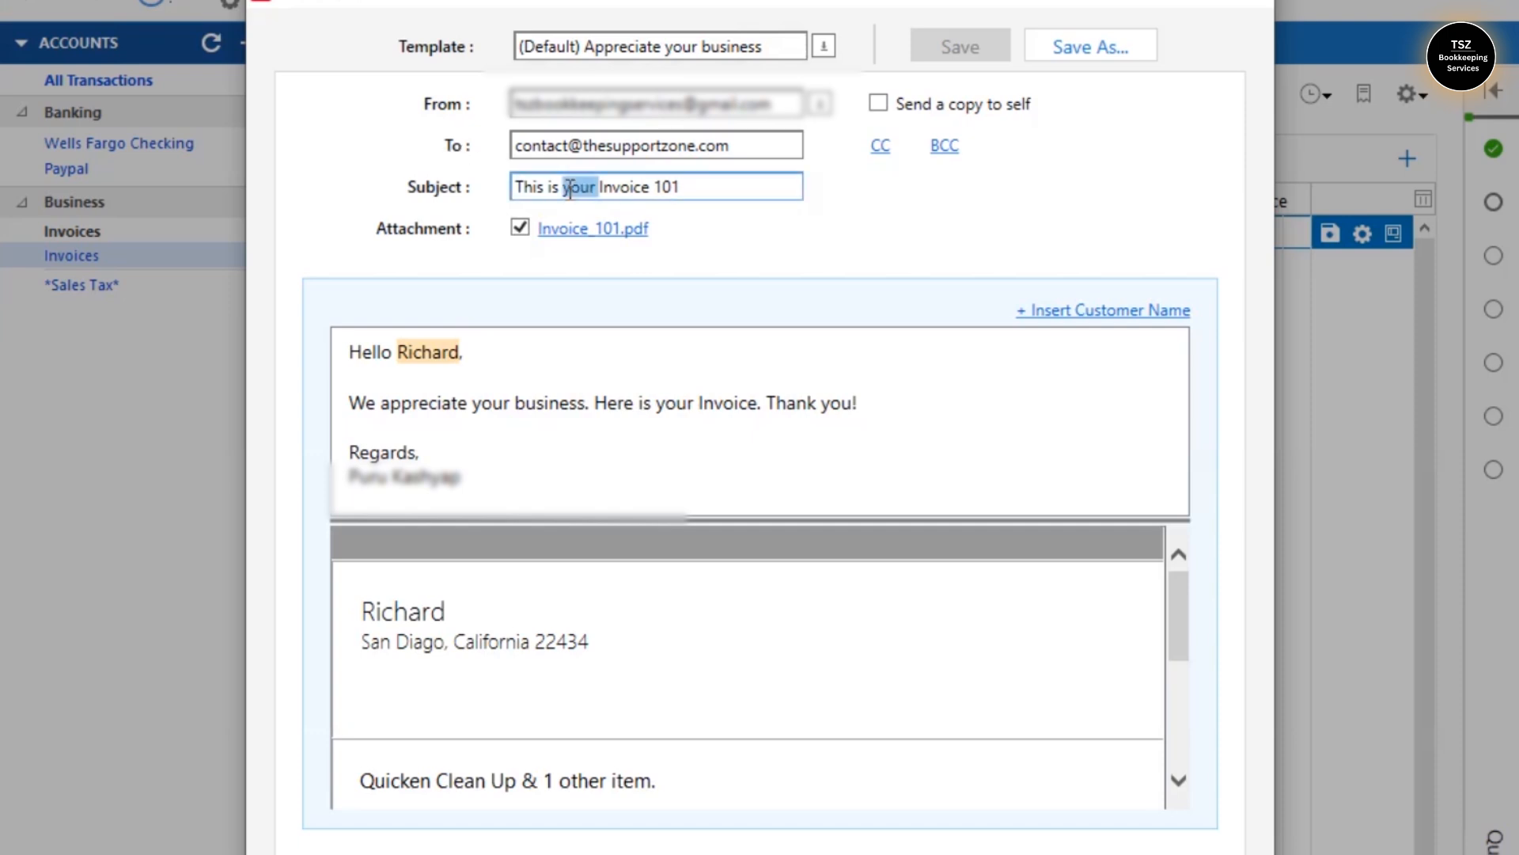
left_click(602, 187)
key("BackSpace")
key("BackSpace")
key("BackSpace")
key("BackSpace")
key("BackSpace")
key("BackSpace")
key("BackSpace")
key("BackSpace")
key("BackSpace")
key("BackSpace")
key("BackSpace")
key("BackSpace")
key("BackSpace")
type("- C")
key("BackSpace")
type("TheSupportZ")
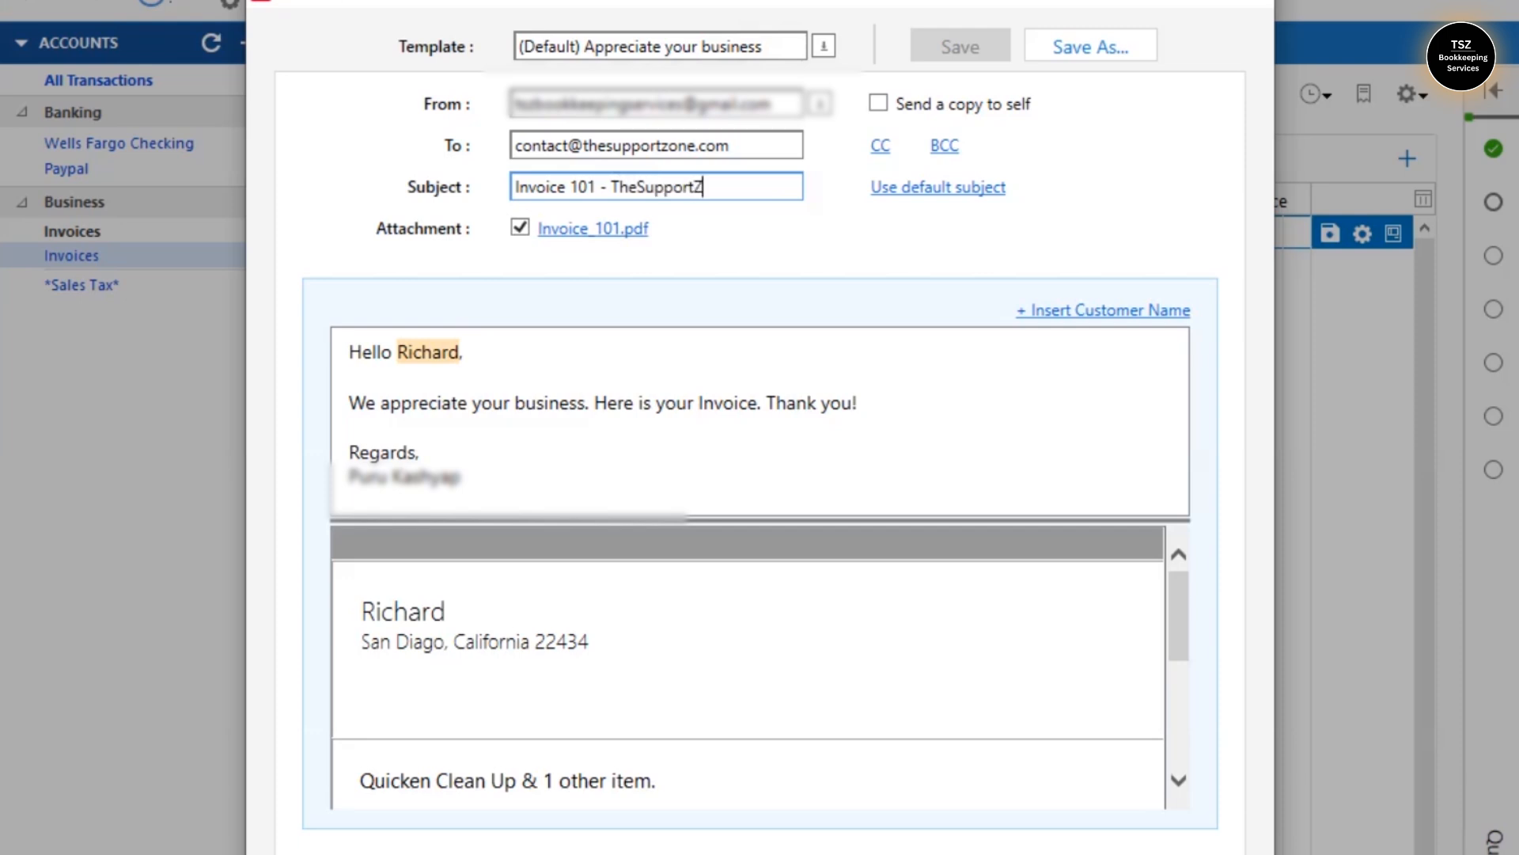
type("one")
left_click(489, 455)
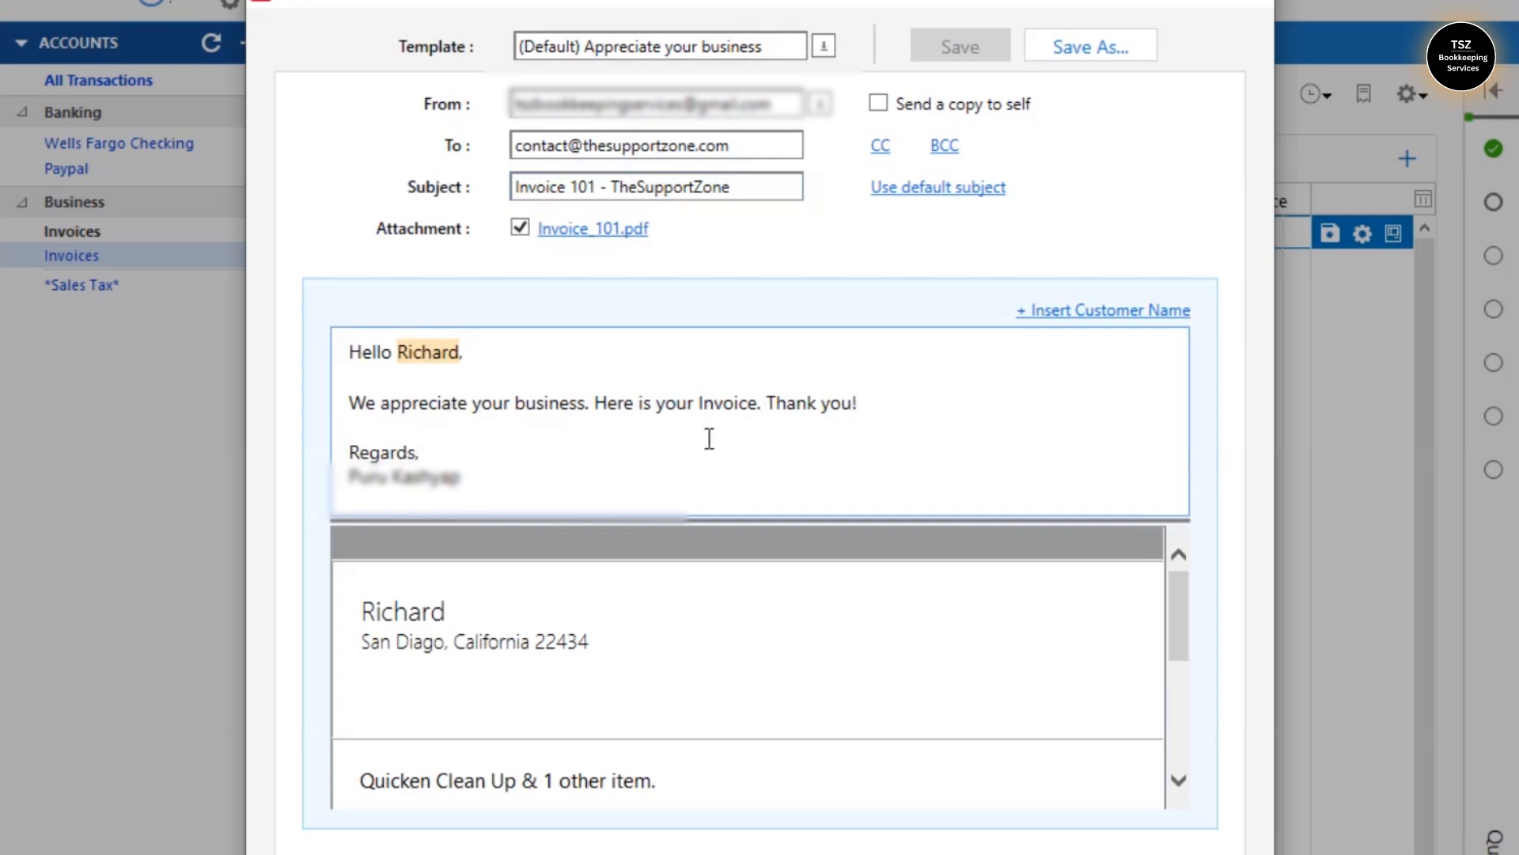
mouse_move(1173, 590)
left_mouse_down()
mouse_move(1174, 687)
mouse_move(1194, 540)
mouse_move(1180, 567)
left_mouse_up()
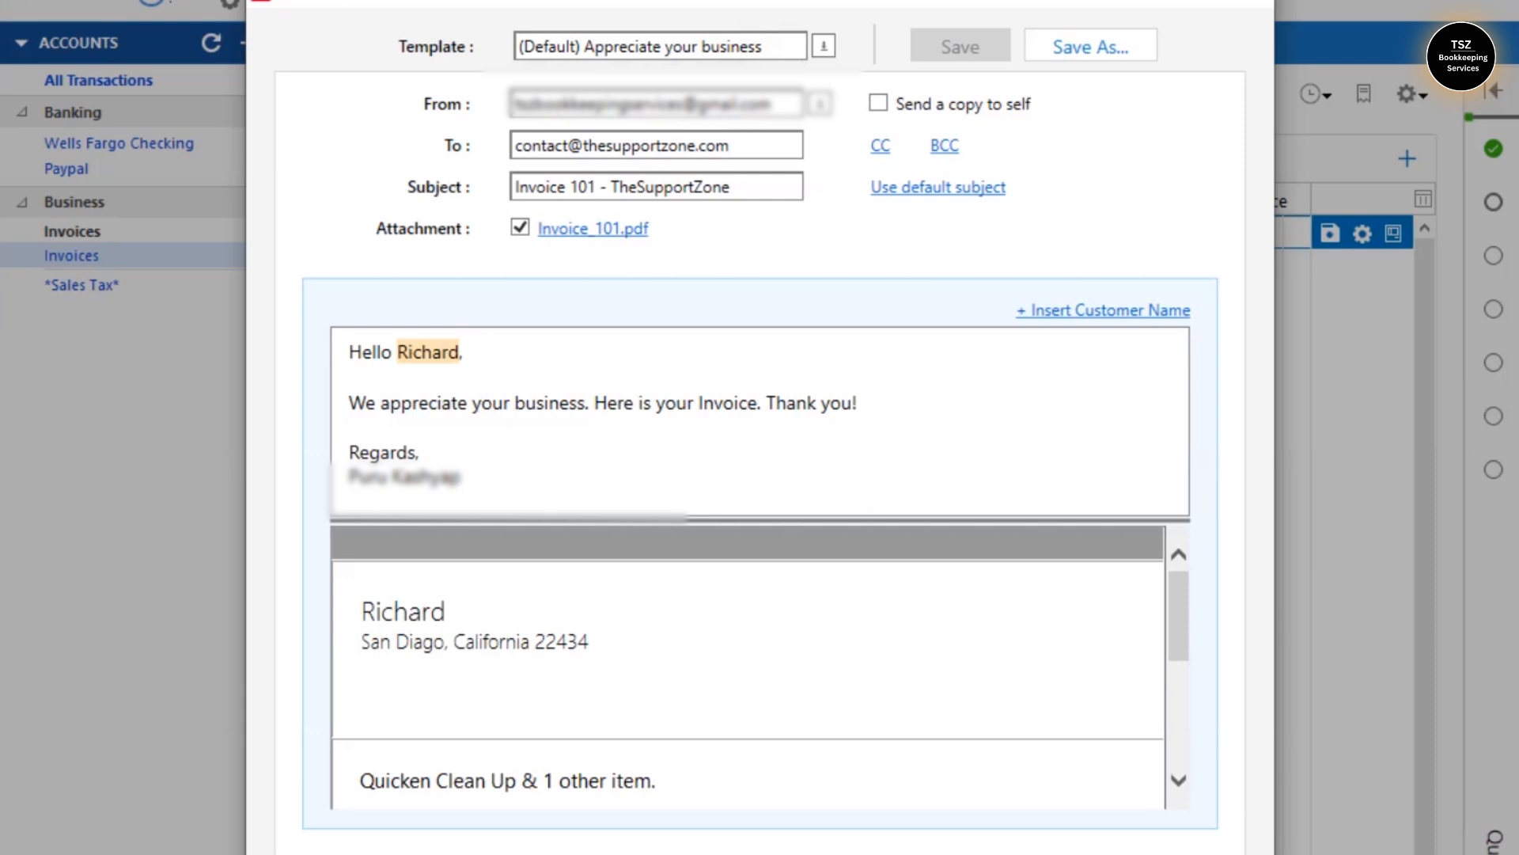
- Send the Invoice 101 e-mail, dismiss the 'Email sent successfully' message, and bring up web link options
left_click(1151, 853)
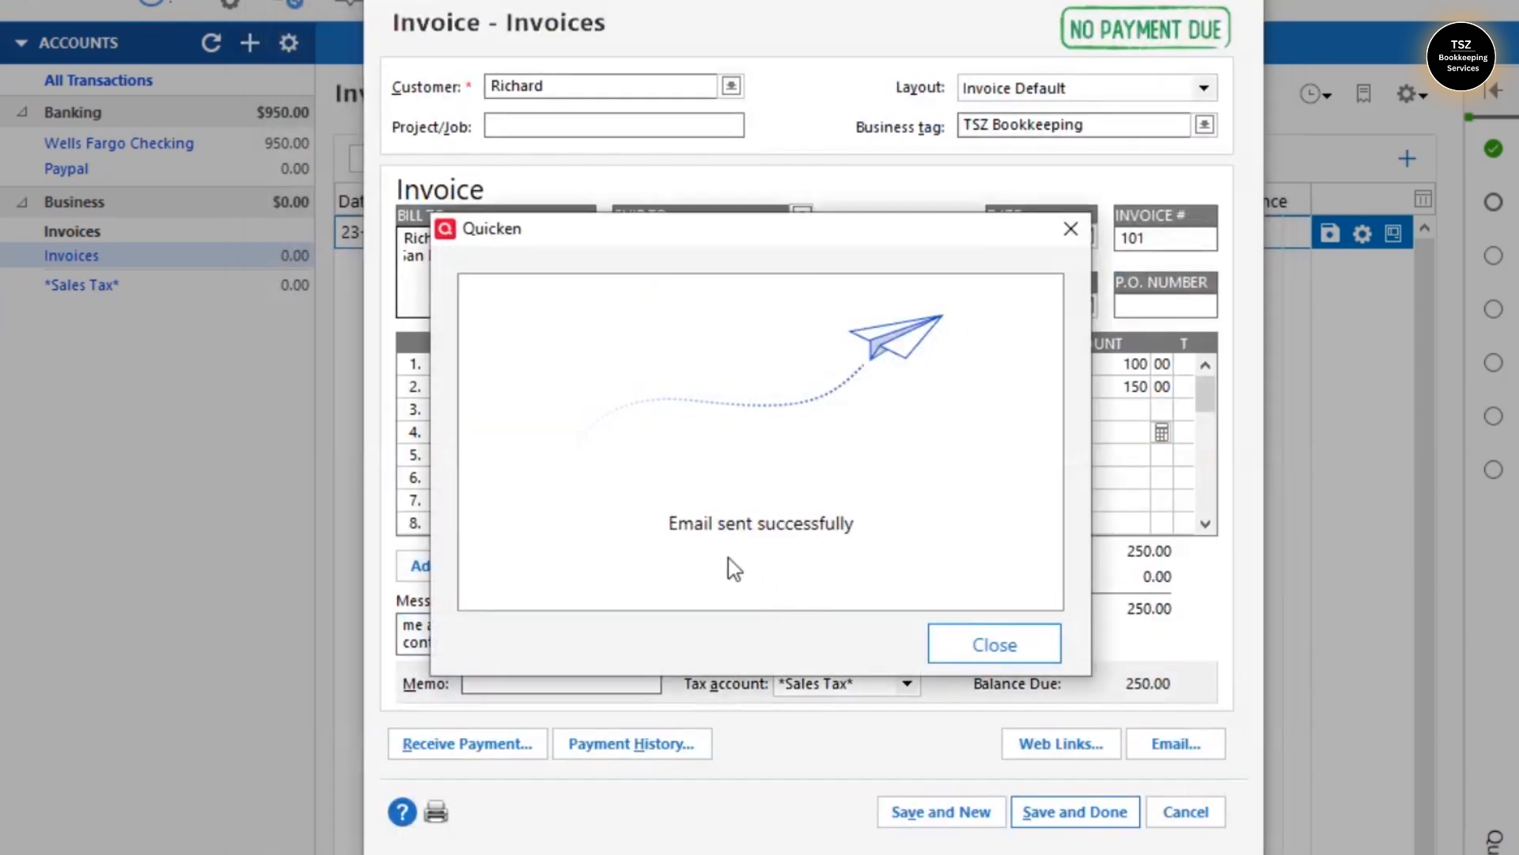
left_click(972, 644)
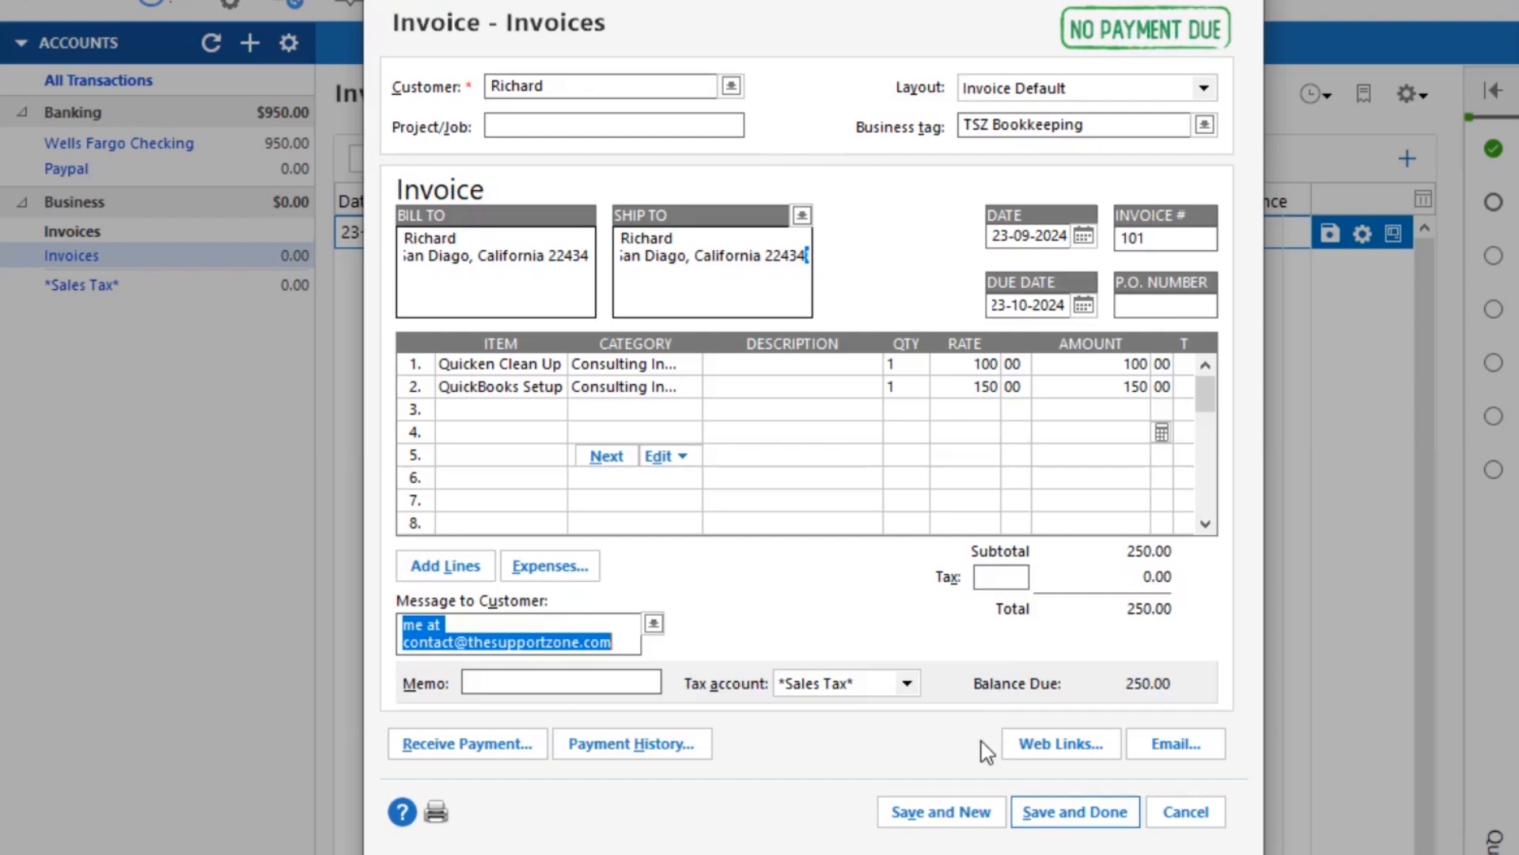
left_click(1065, 750)
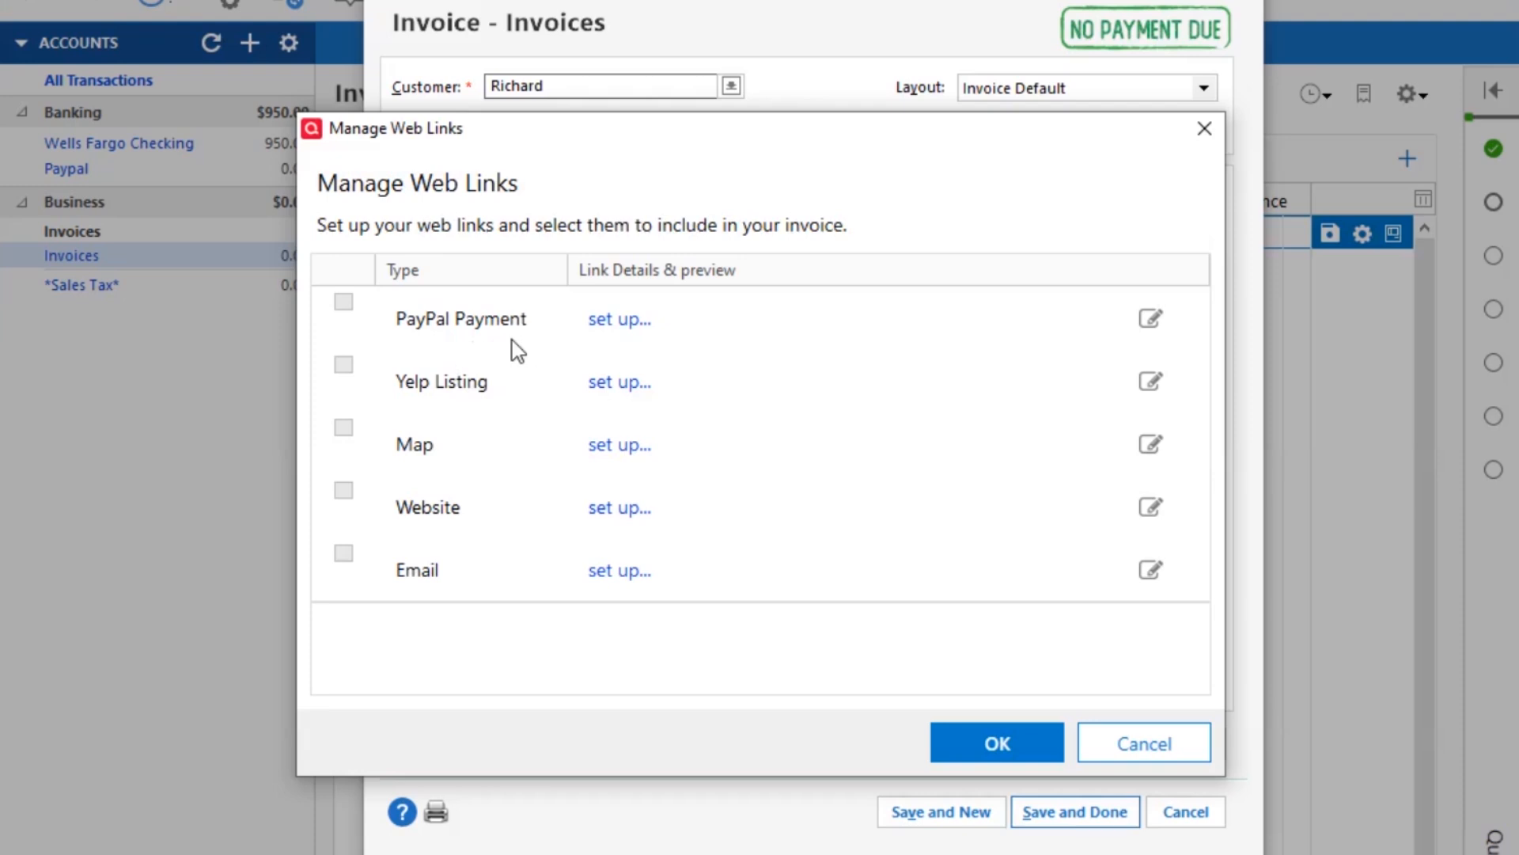
left_click(987, 755)
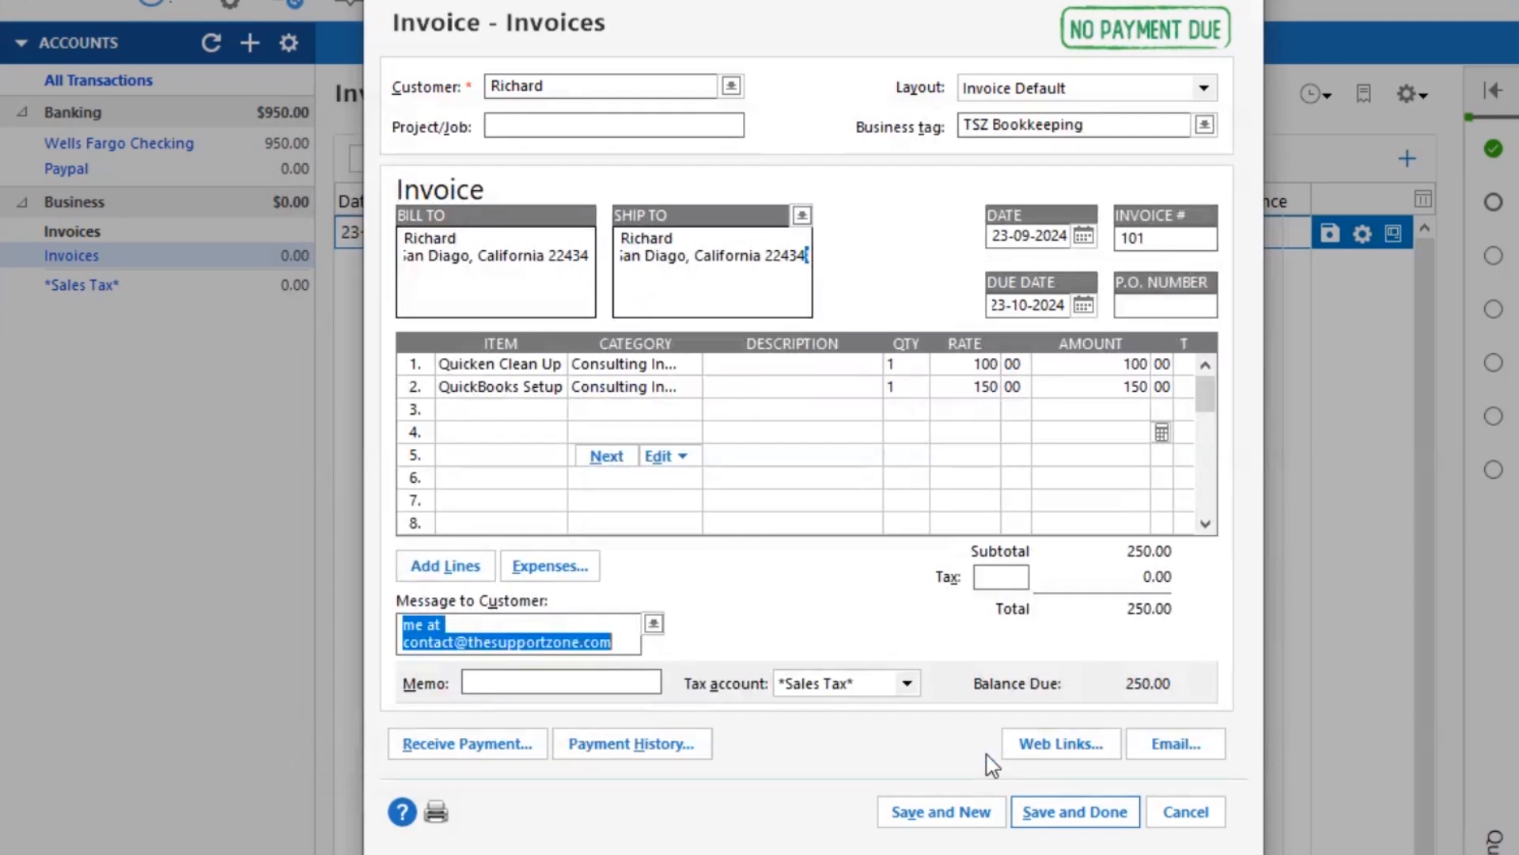
- Close the invoice form past the split-data warning, cancelling the reopened form
left_click(1086, 820)
left_click(930, 273)
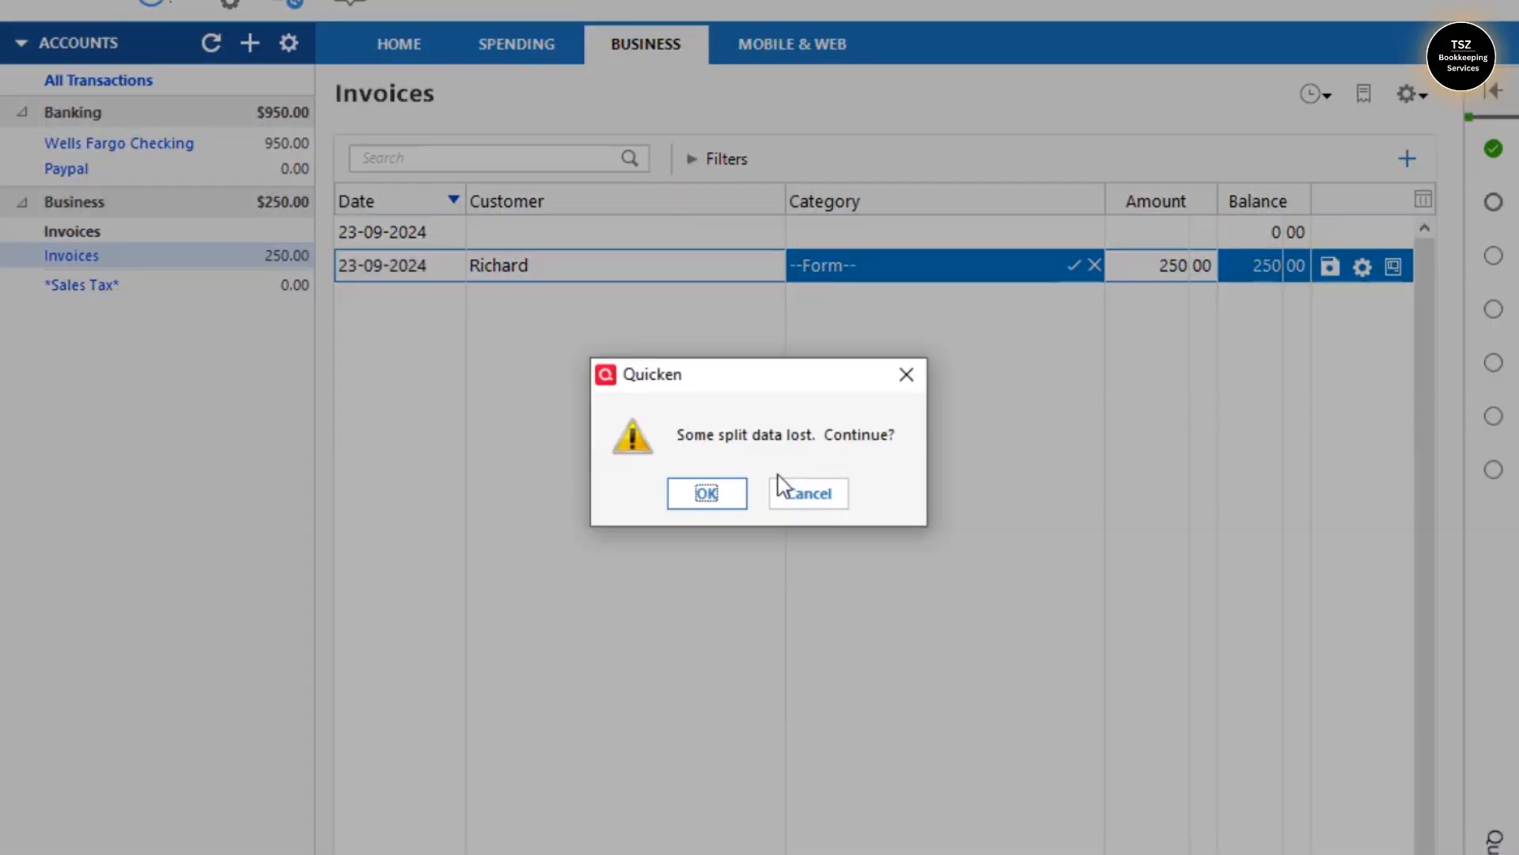
left_click(709, 496)
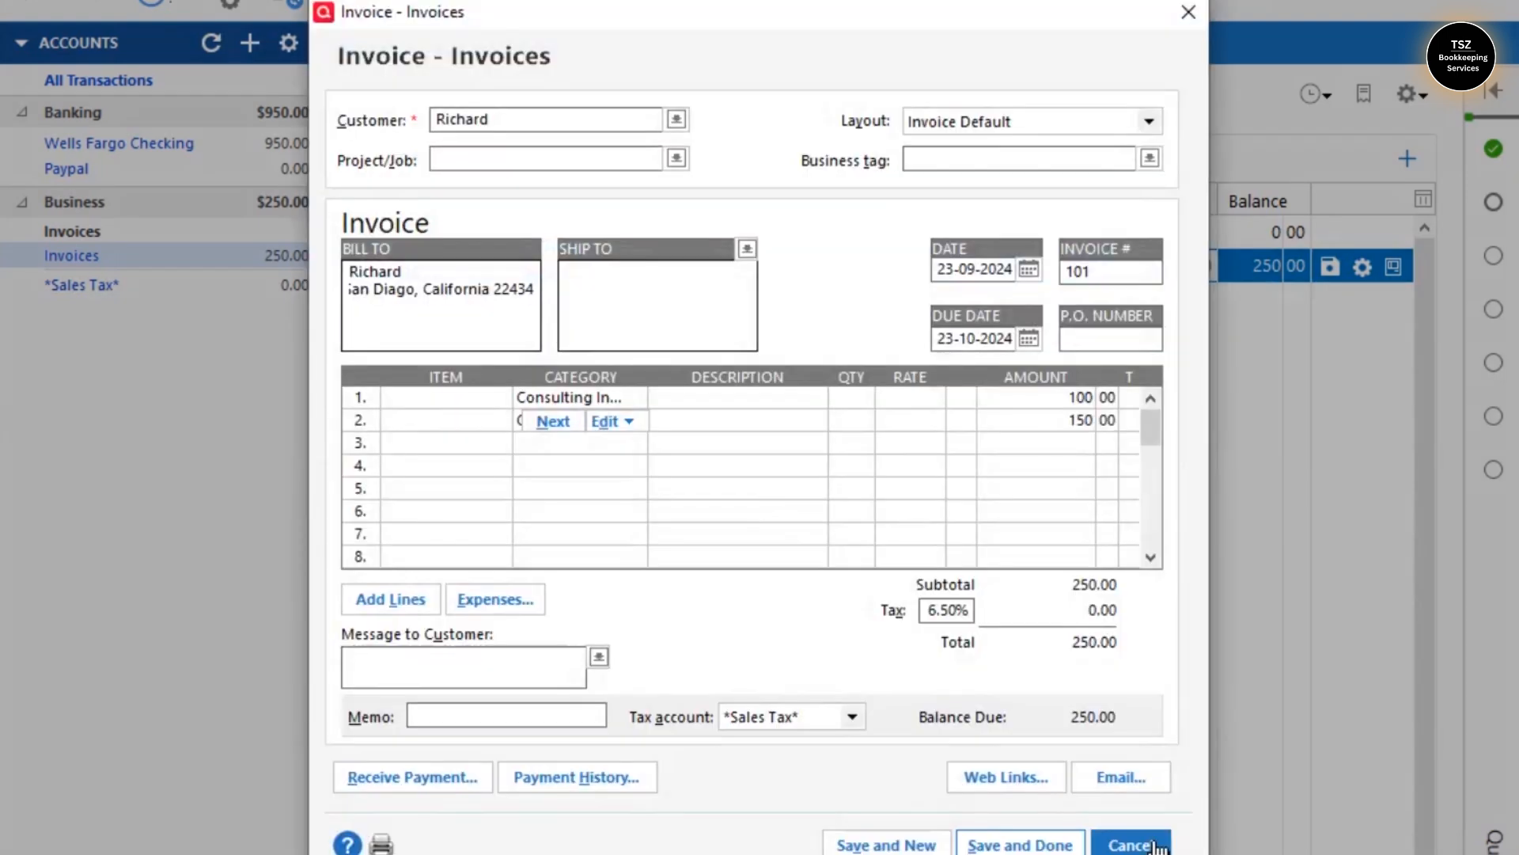
left_click(1154, 845)
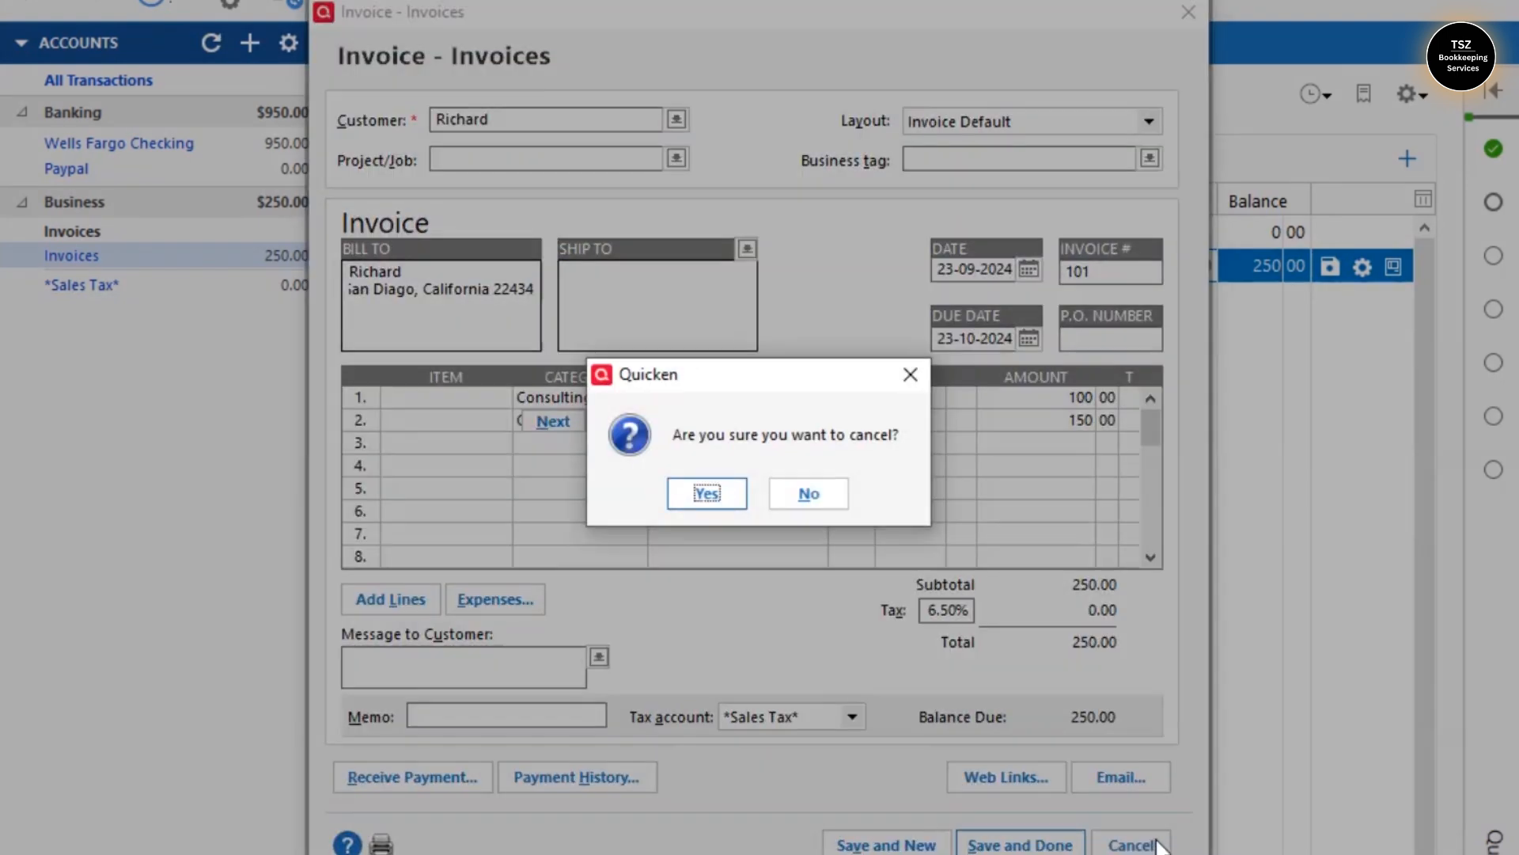
left_click(706, 494)
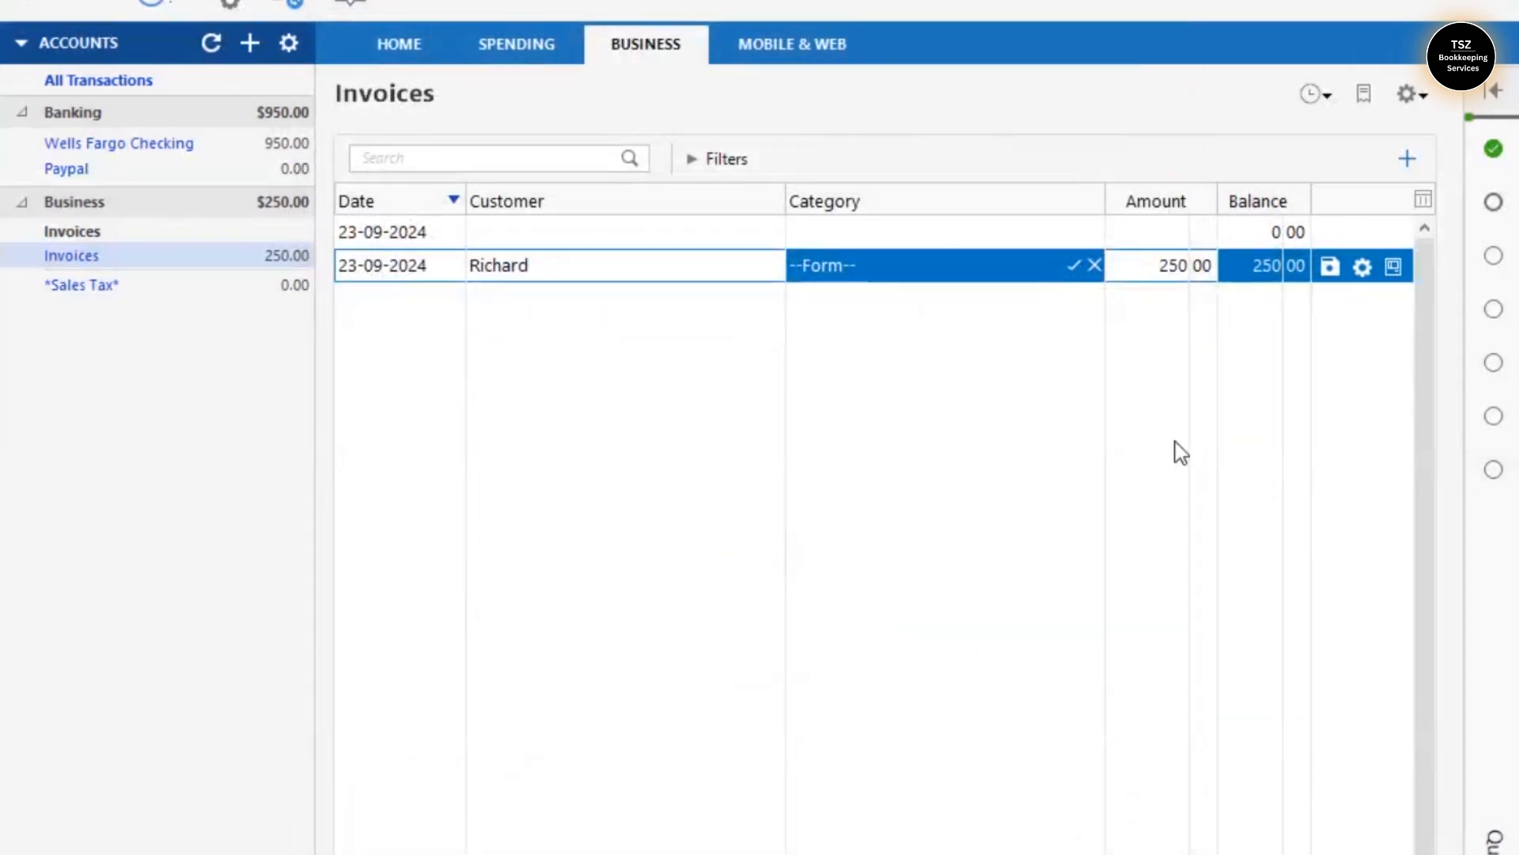
- Save the customer's invoice row in the Invoices register and return to the Business overview
left_click(1330, 265)
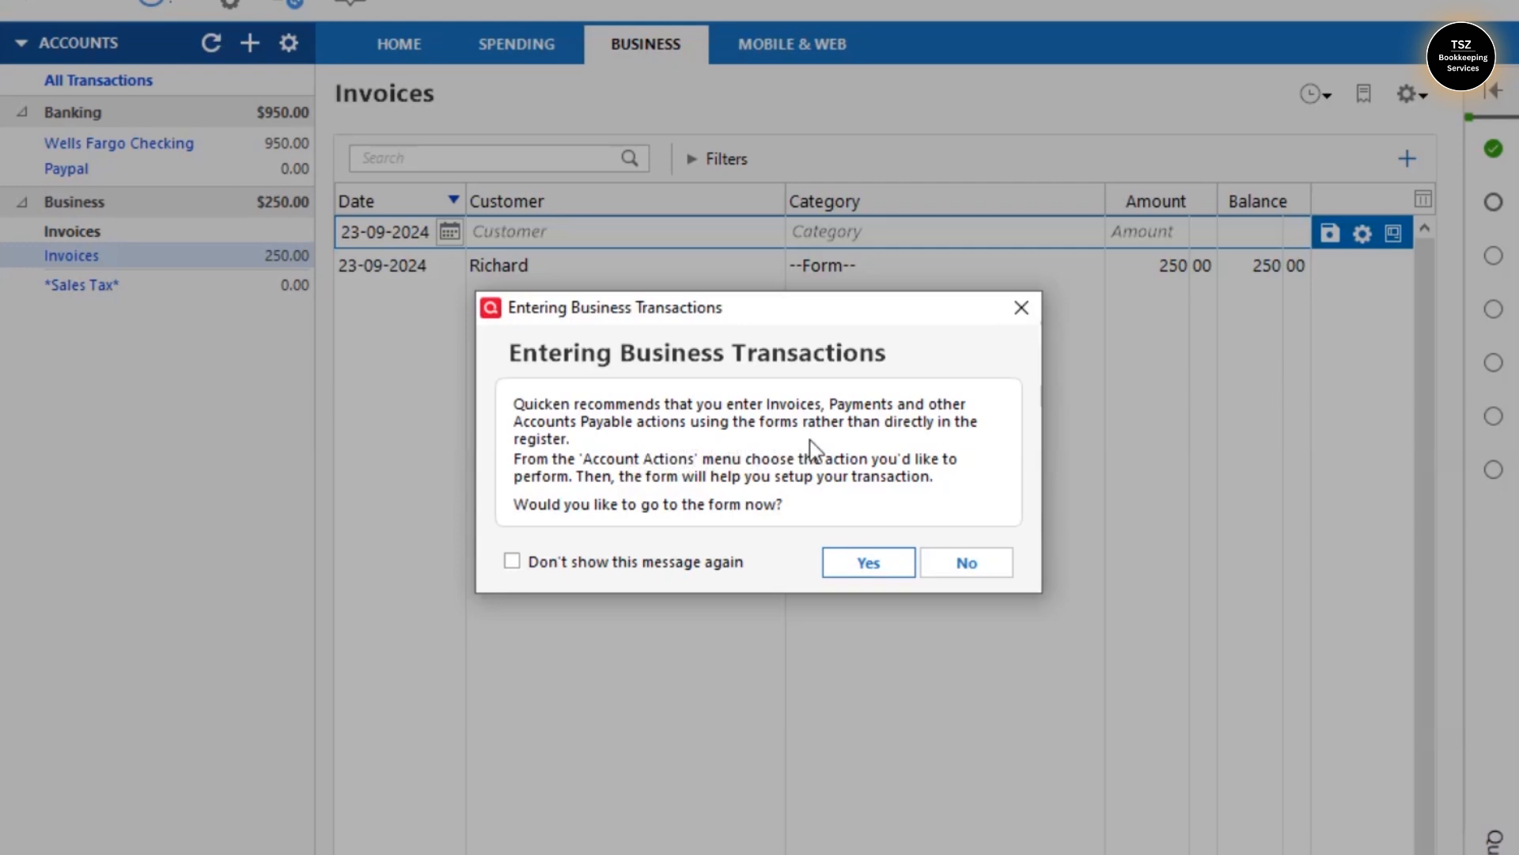
left_click(981, 565)
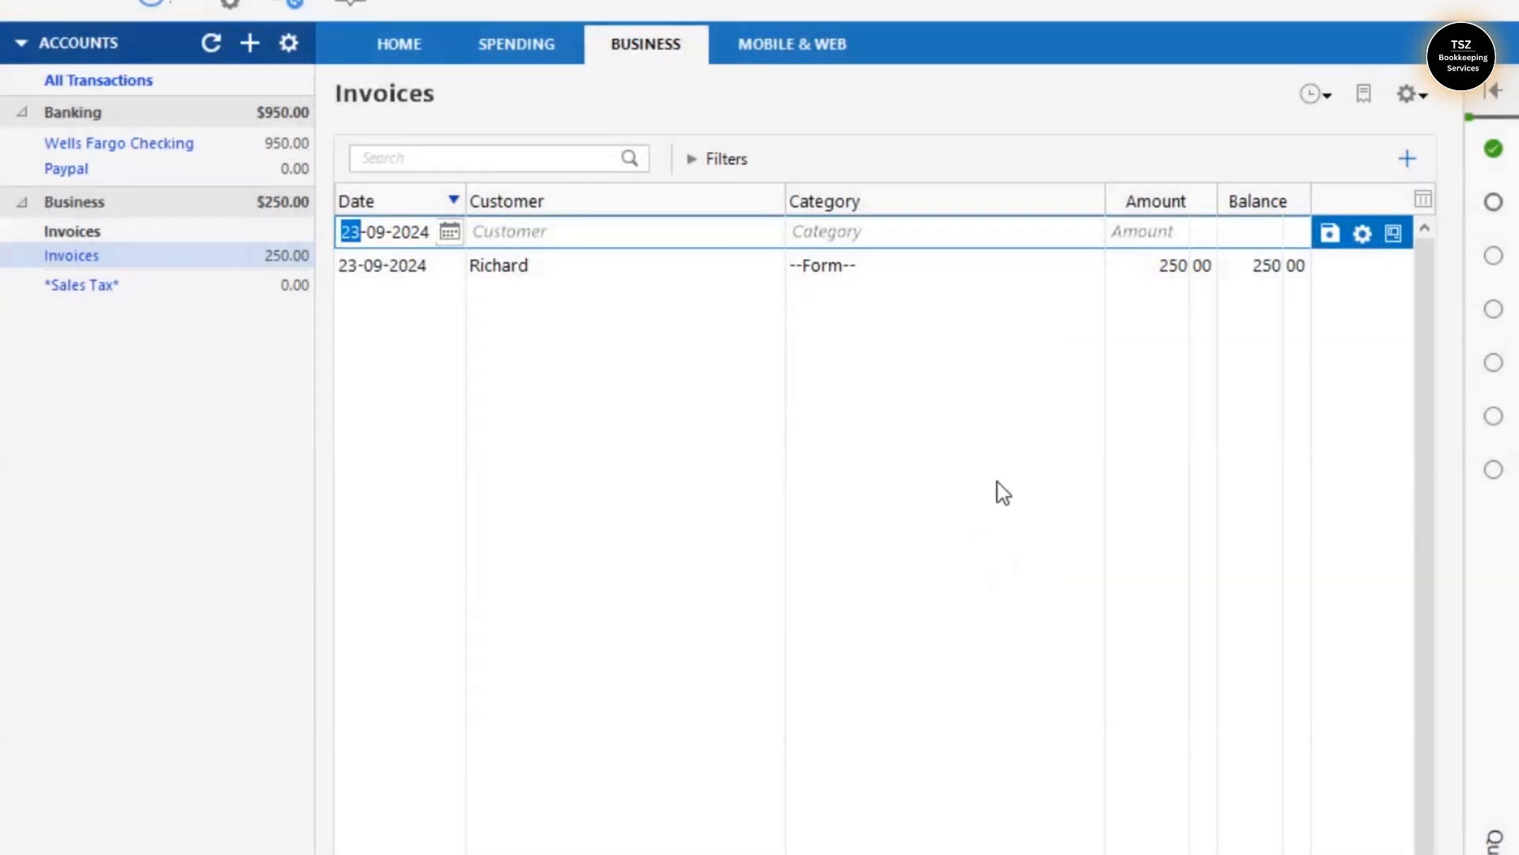
left_click(666, 265)
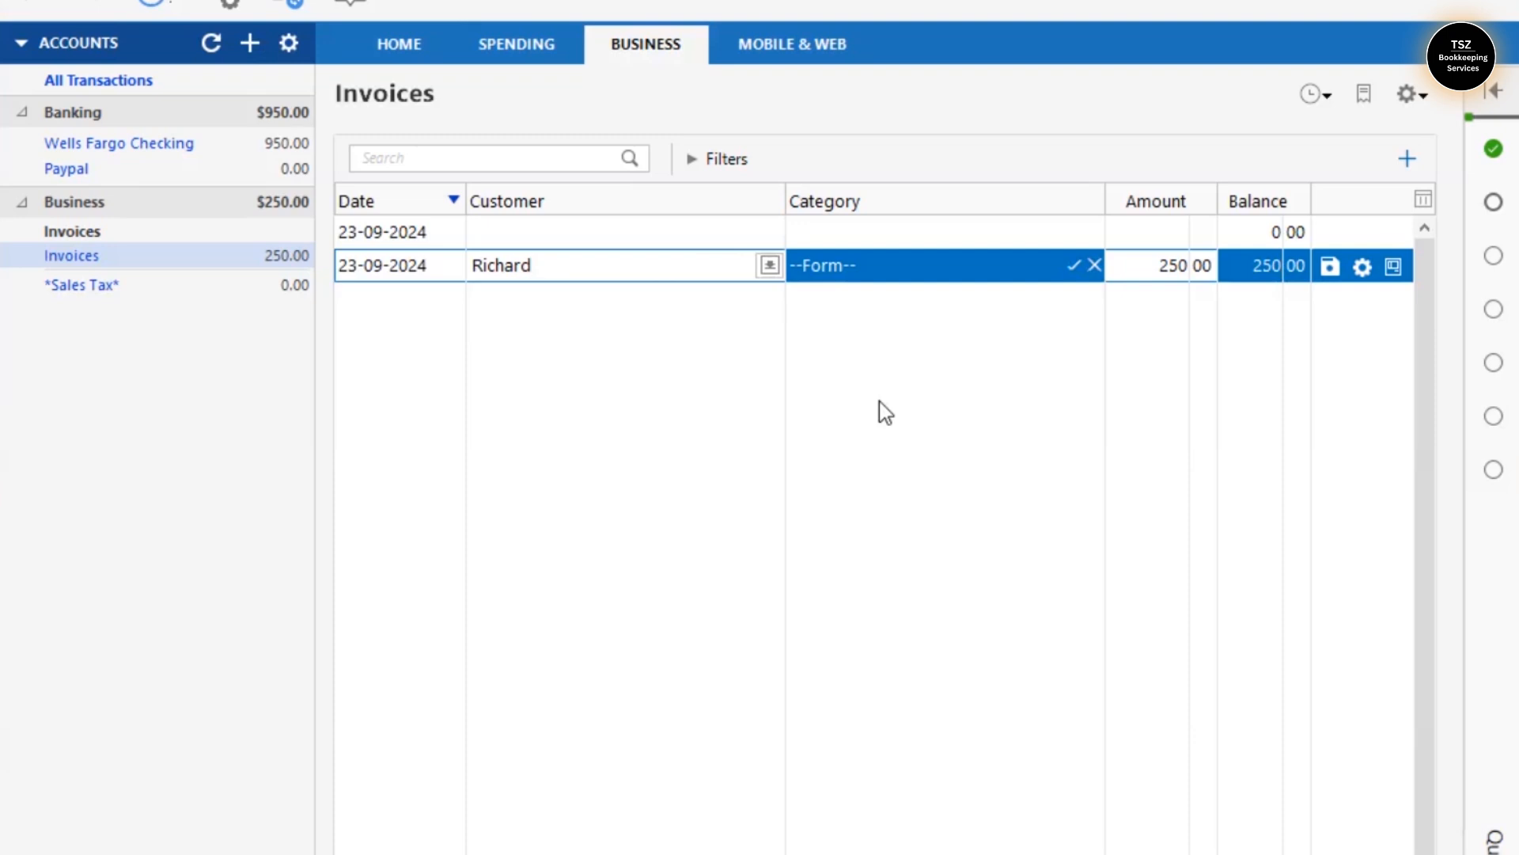
left_click(638, 63)
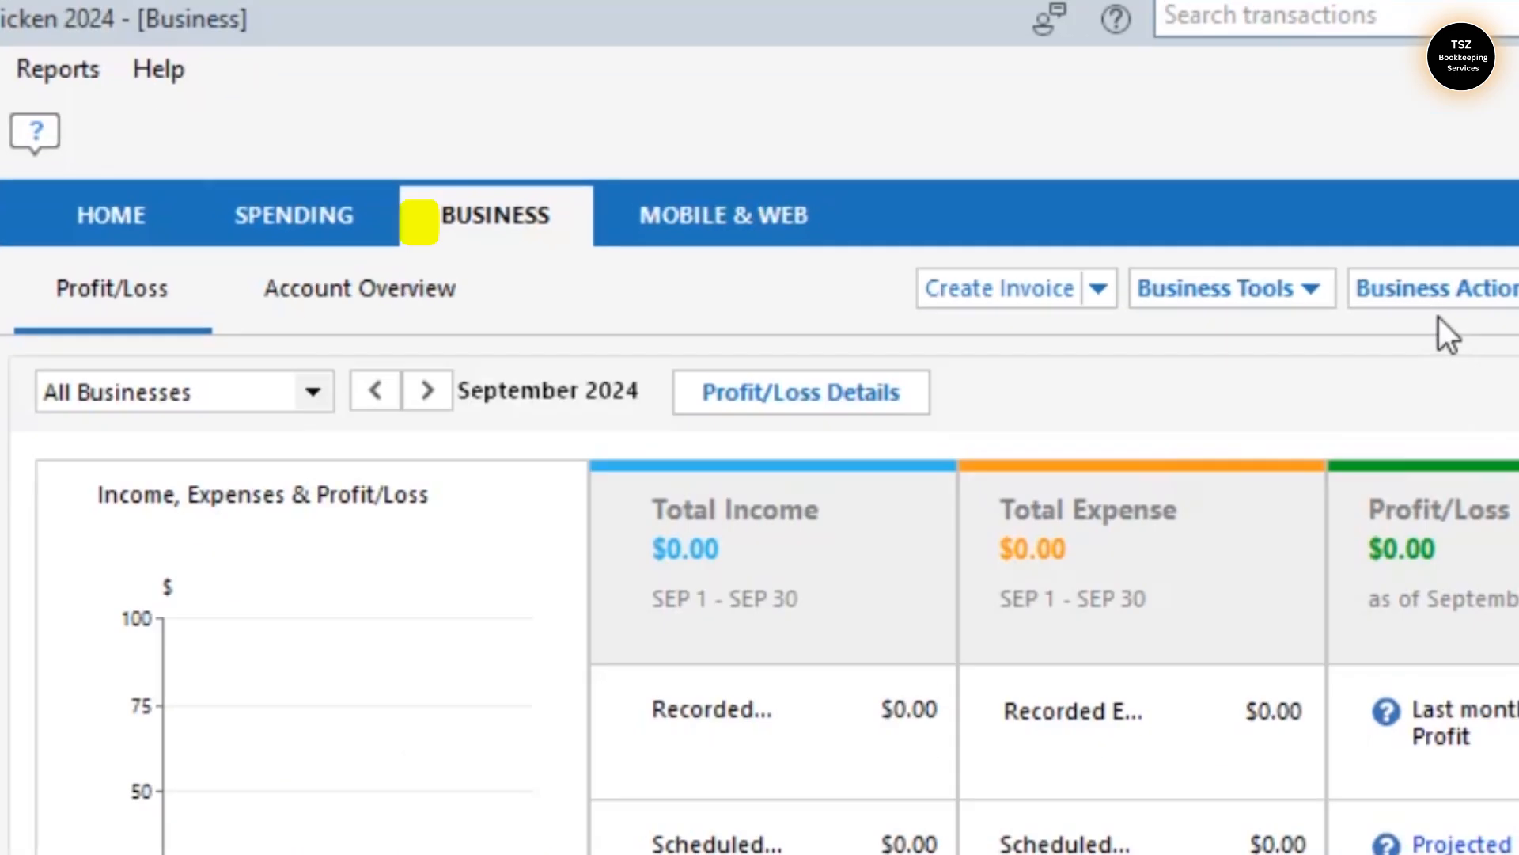
- Check the Unpaid Invoices List from Business Tools, then close it
left_click(1119, 95)
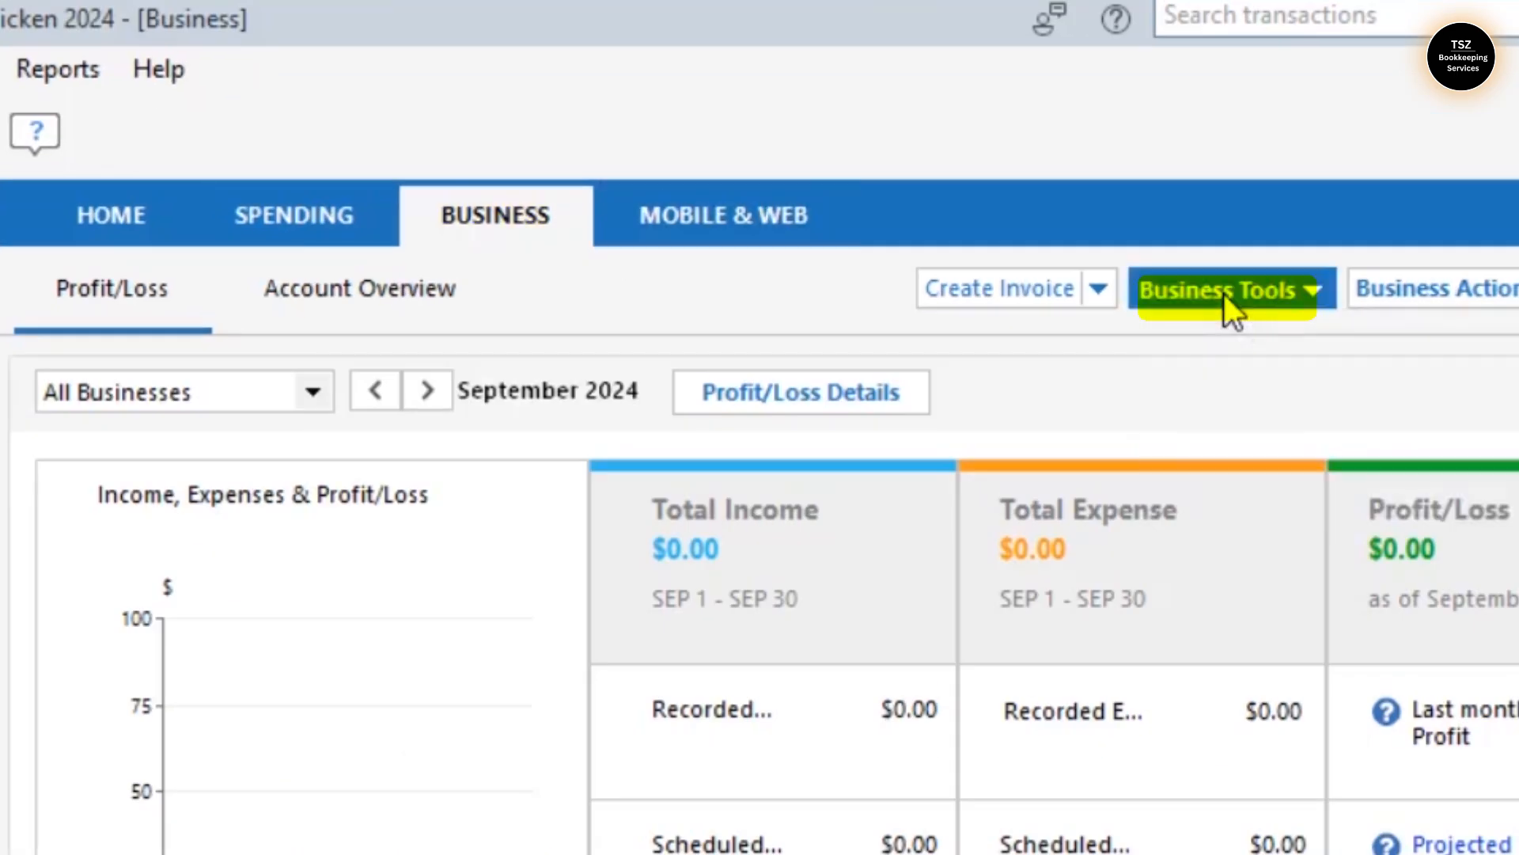
left_click(1225, 293)
left_click(904, 521)
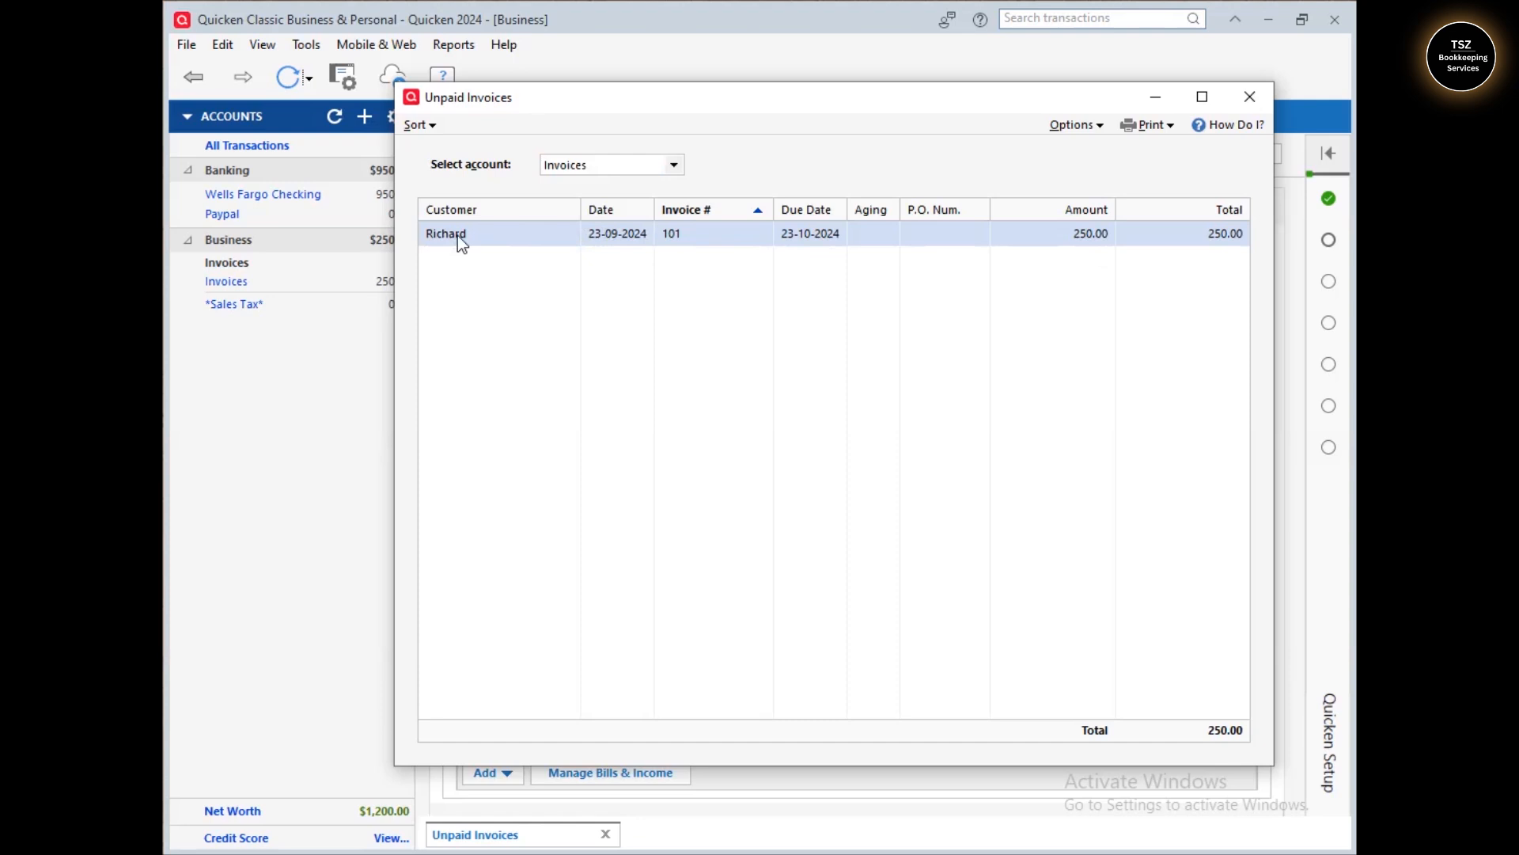
left_click(1239, 100)
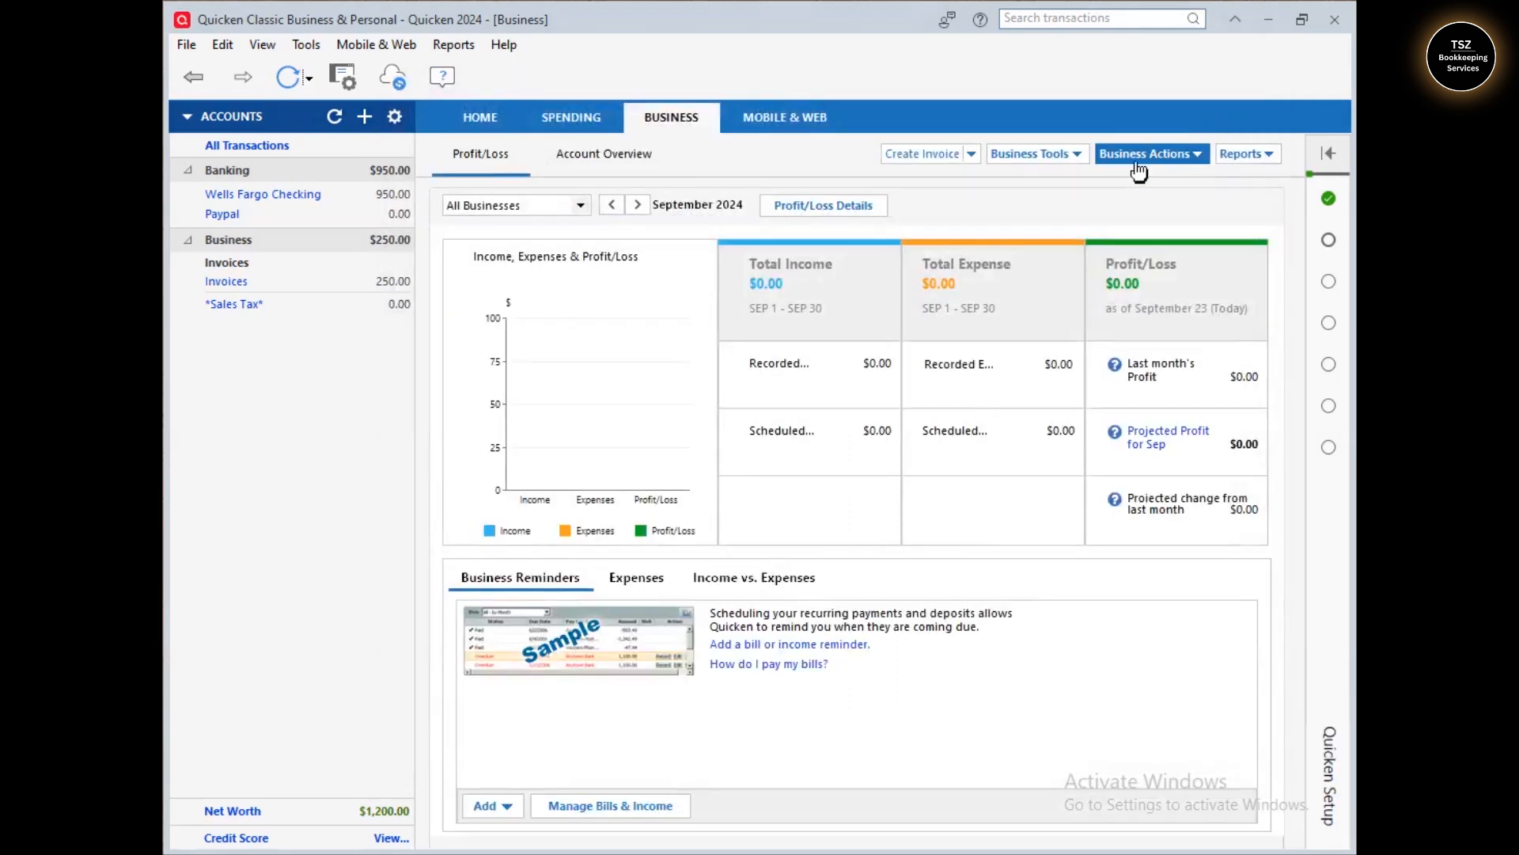
- Mark invoice 101 in the Invoices print list and finish with Done
left_click(1057, 158)
left_click(966, 242)
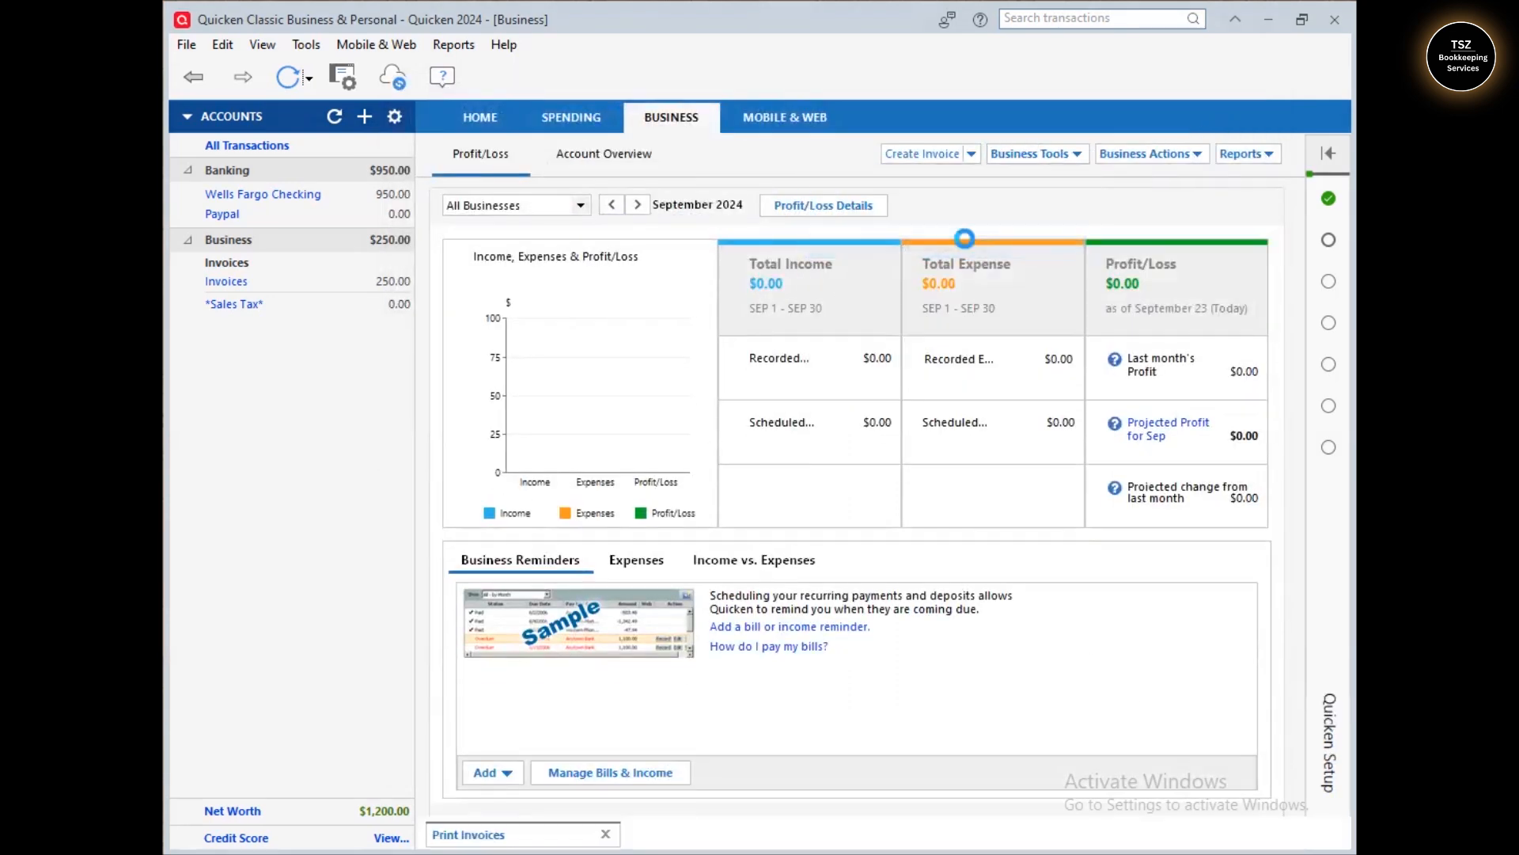
left_click(737, 246)
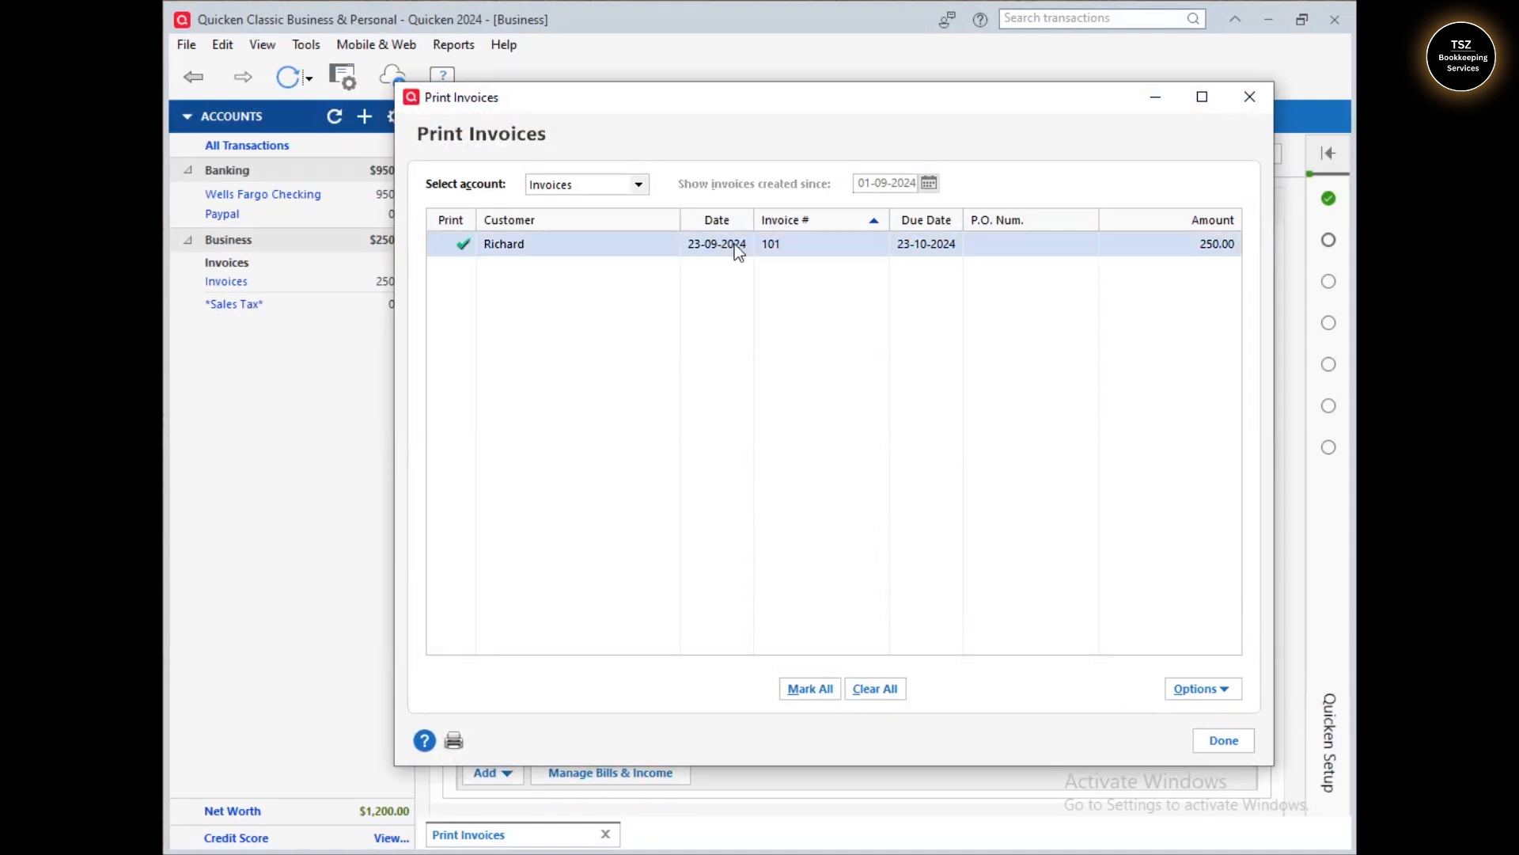
left_click(611, 187)
left_click(616, 196)
left_click(748, 248)
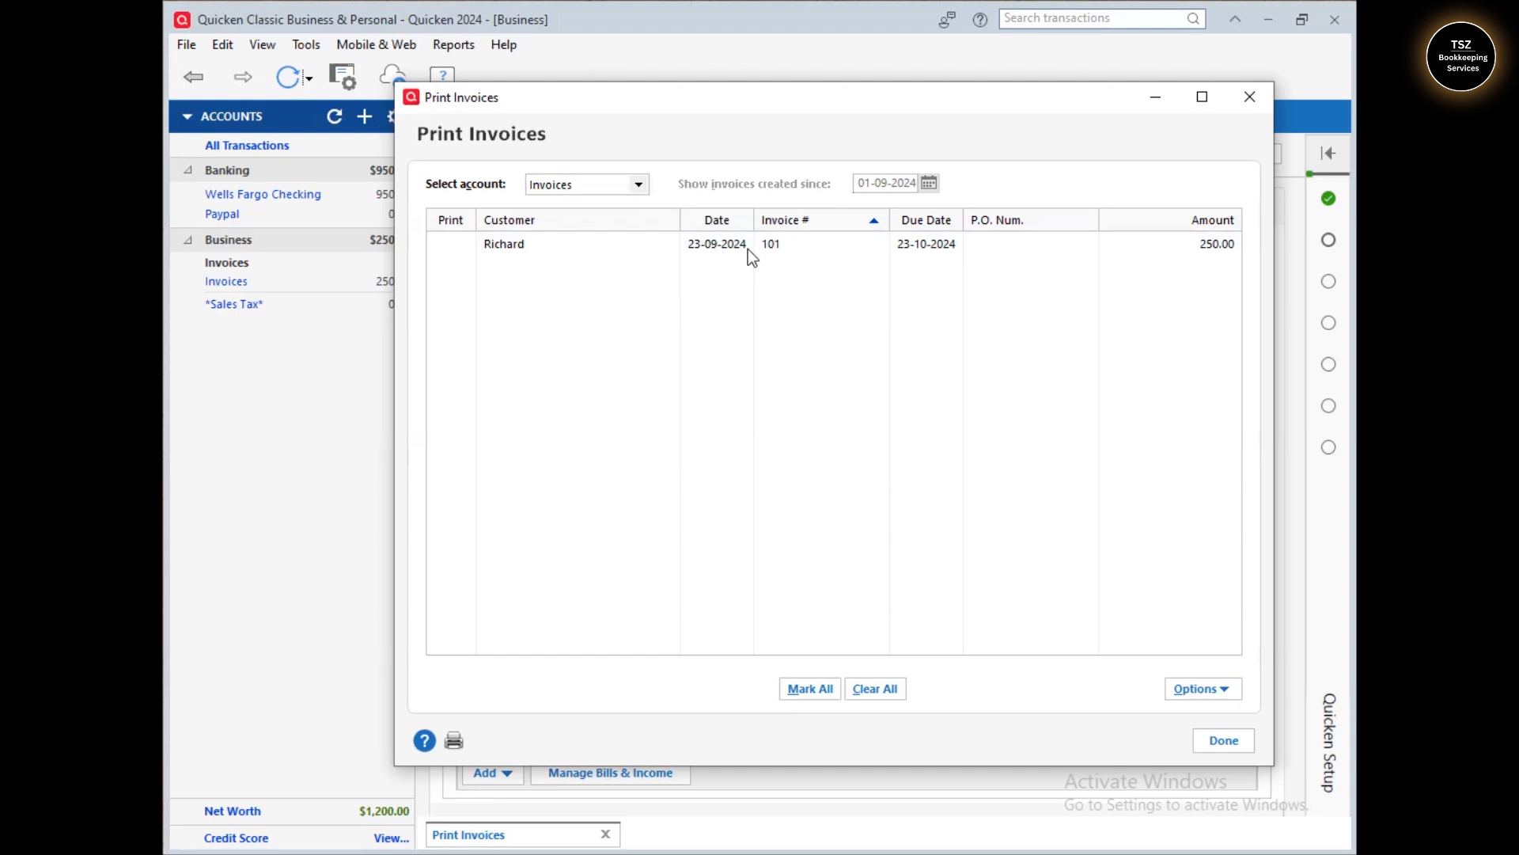
left_click(1202, 689)
left_click(1170, 648)
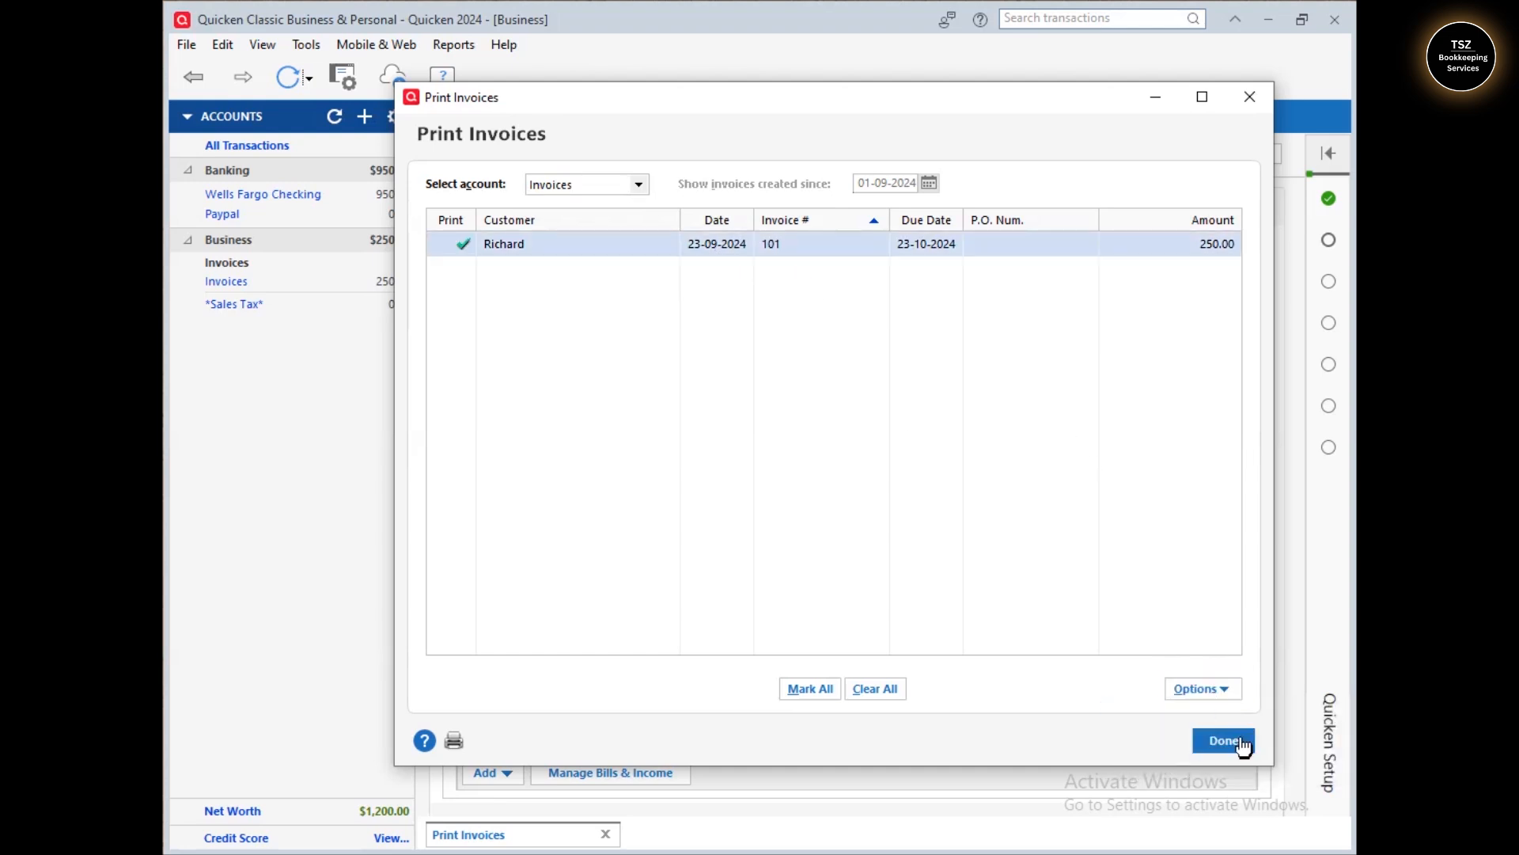
left_click(1214, 741)
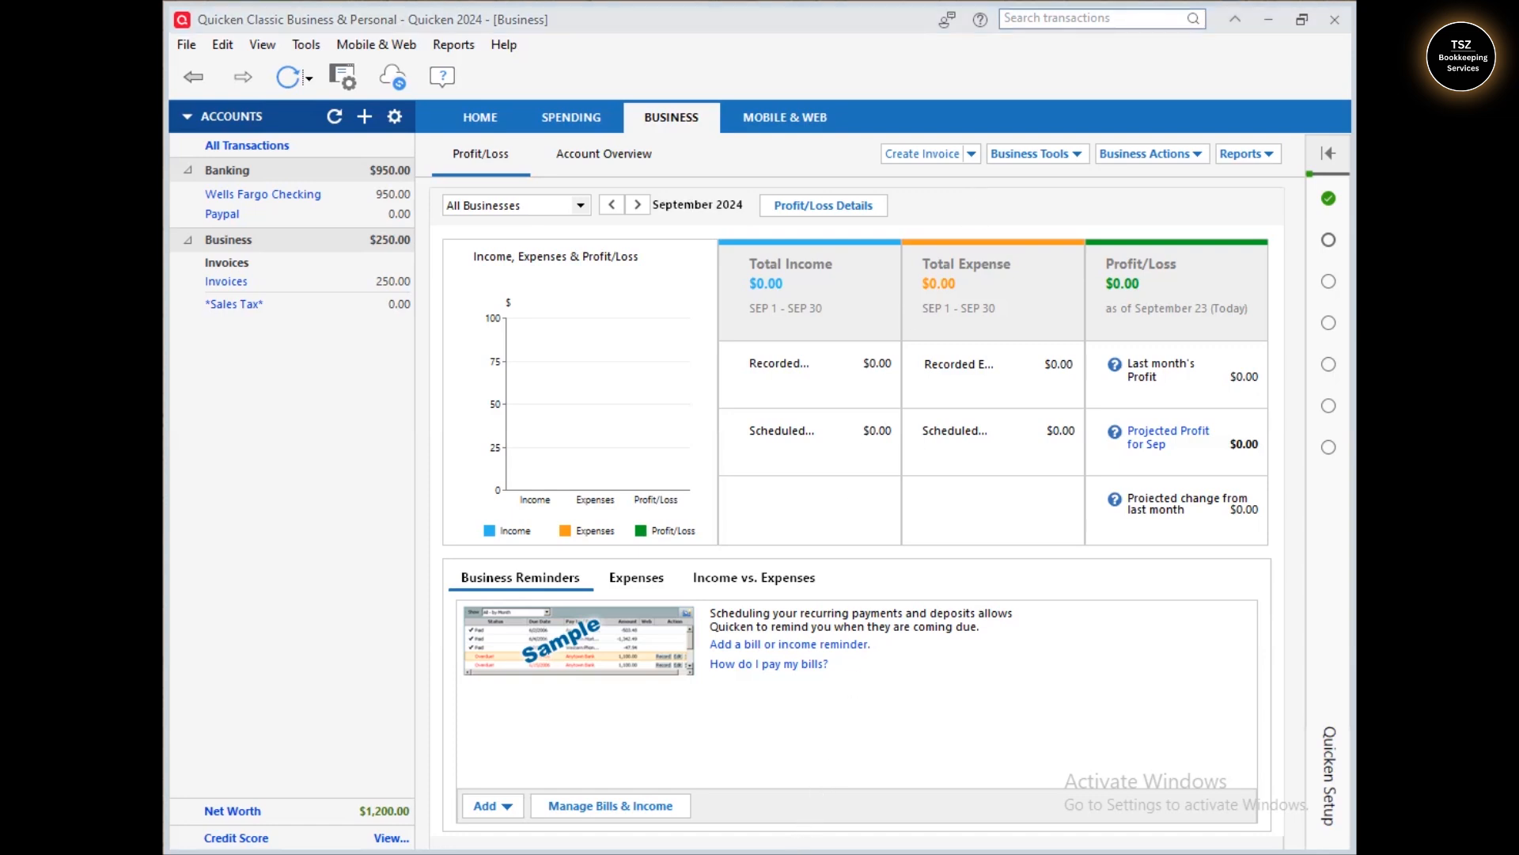
- Launch Outlook from the taskbar to check the inbox
left_click(1087, 133)
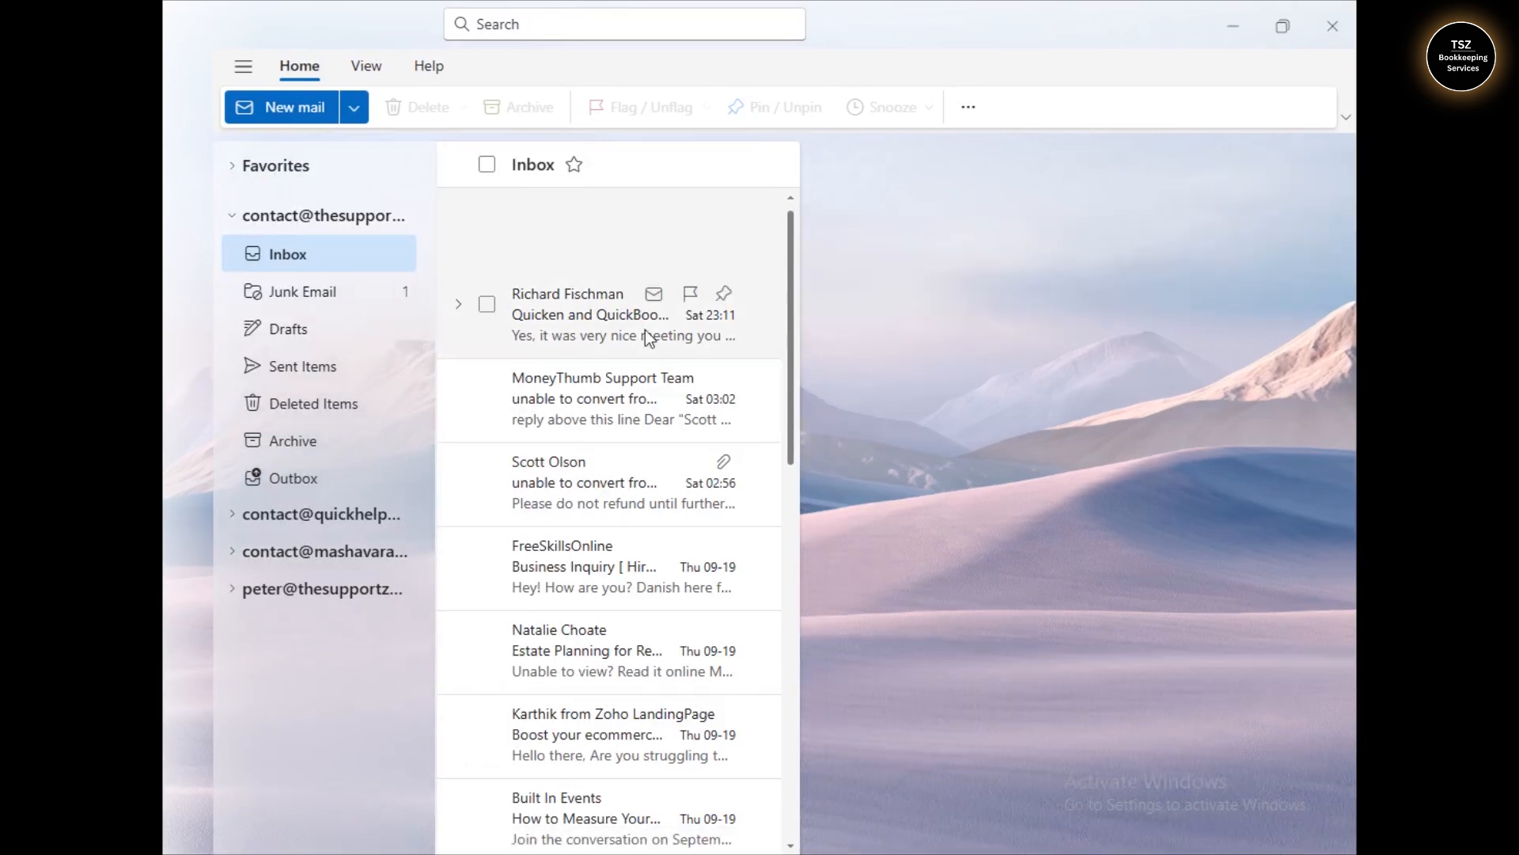
- Open the 'Invoice 101 - TheSupportZone' e-mail and preview its Invoice_101.pdf attachment
left_click(577, 340)
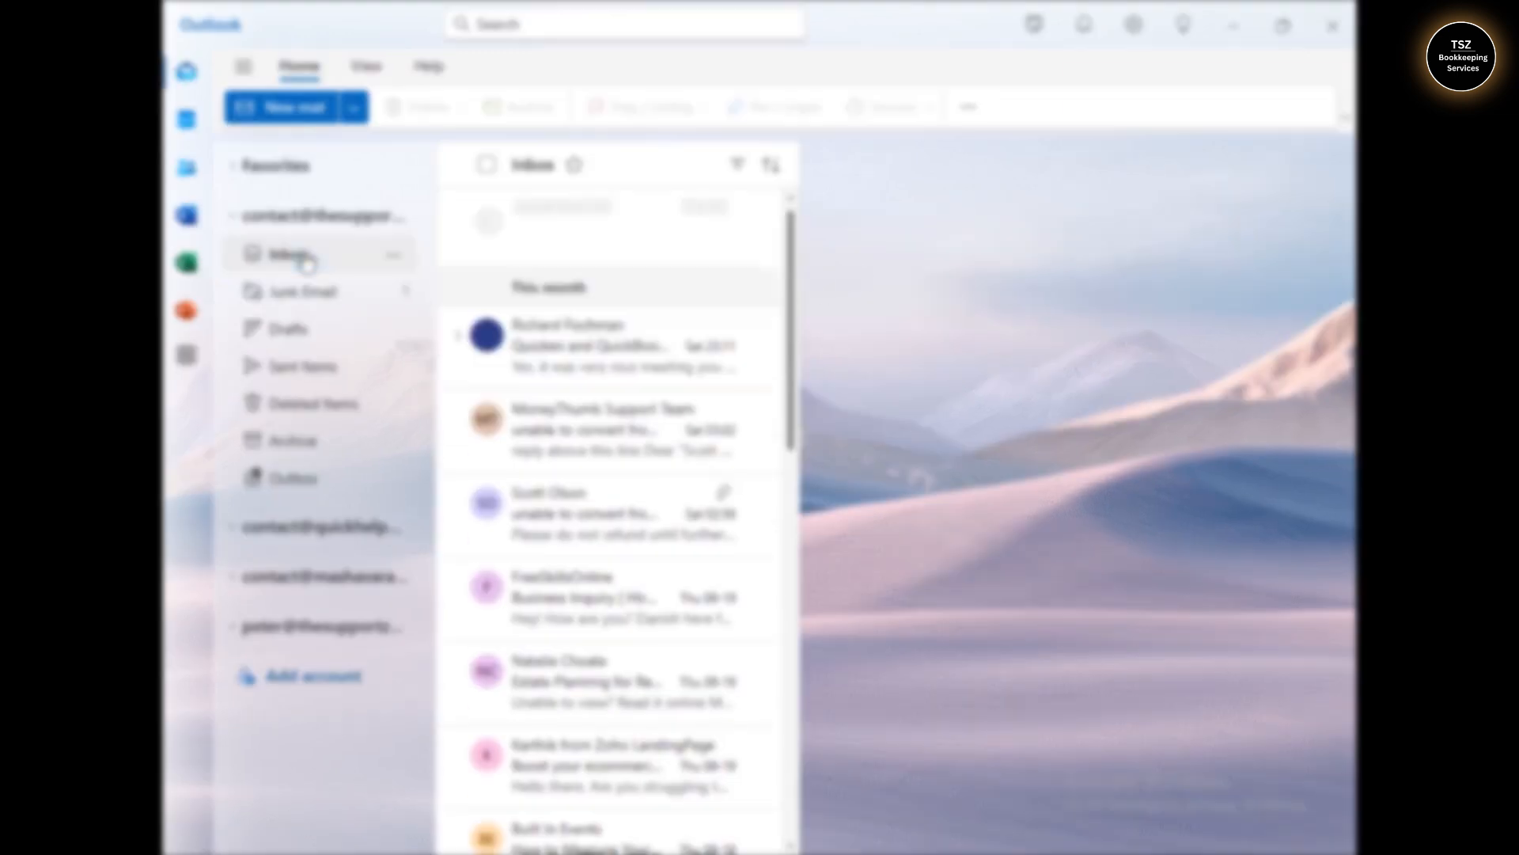
left_click(544, 328)
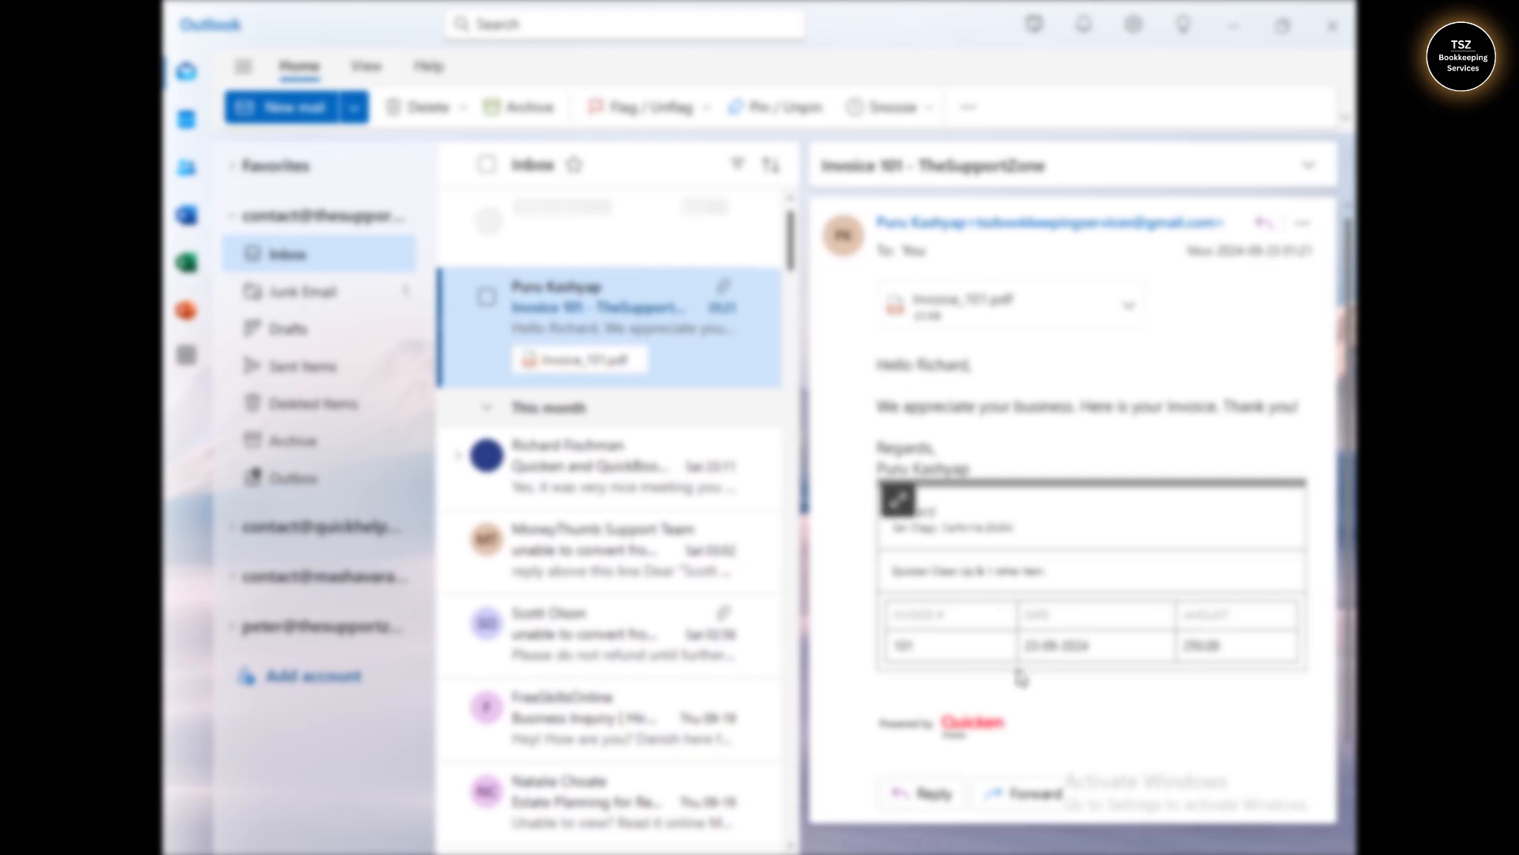
scroll(906, 498, "up", 2)
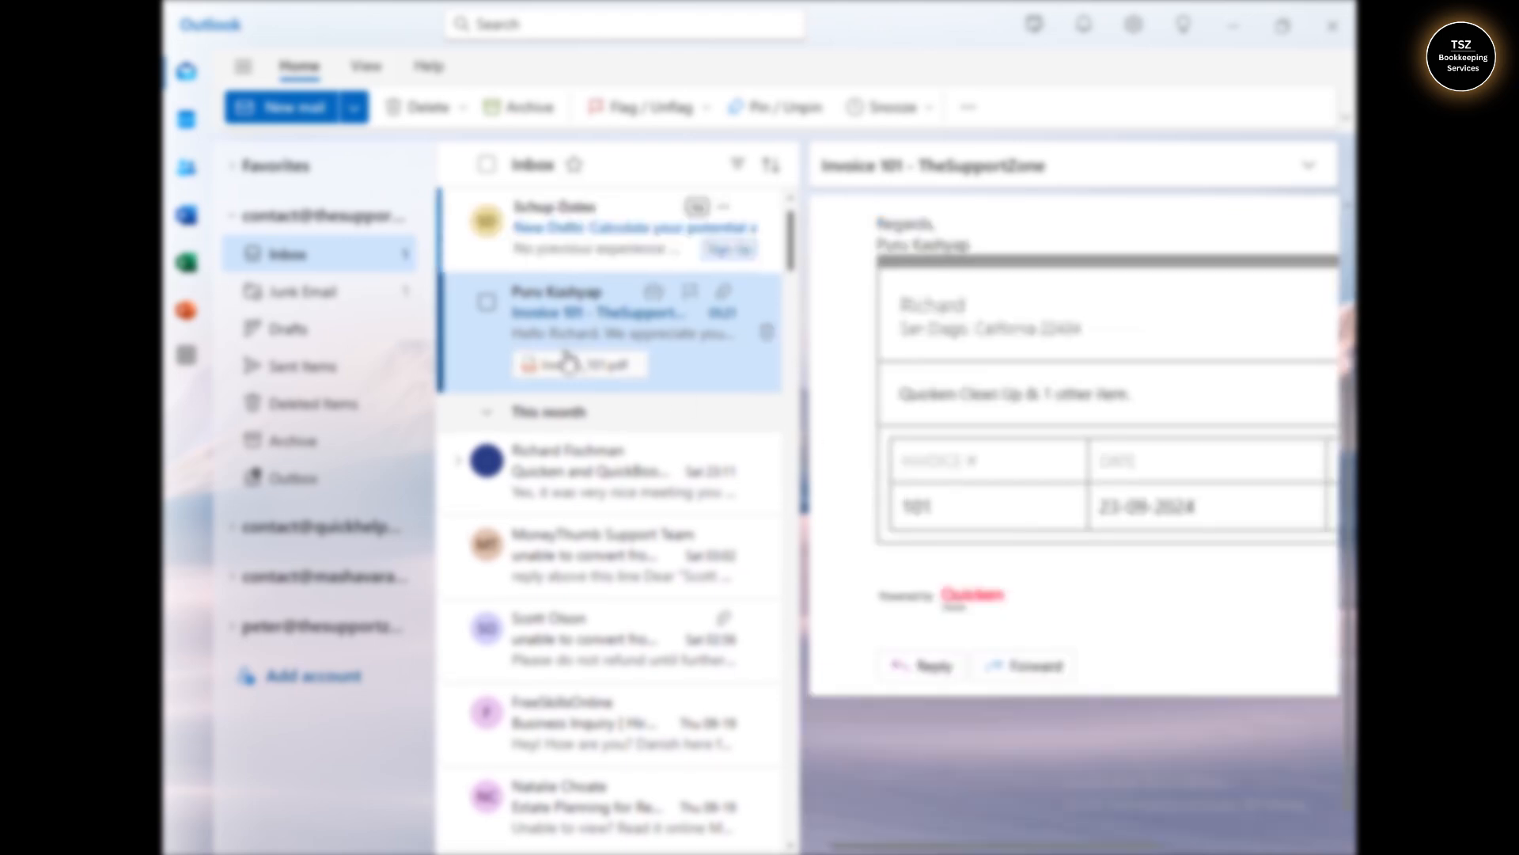
left_click(581, 369)
left_click(583, 369)
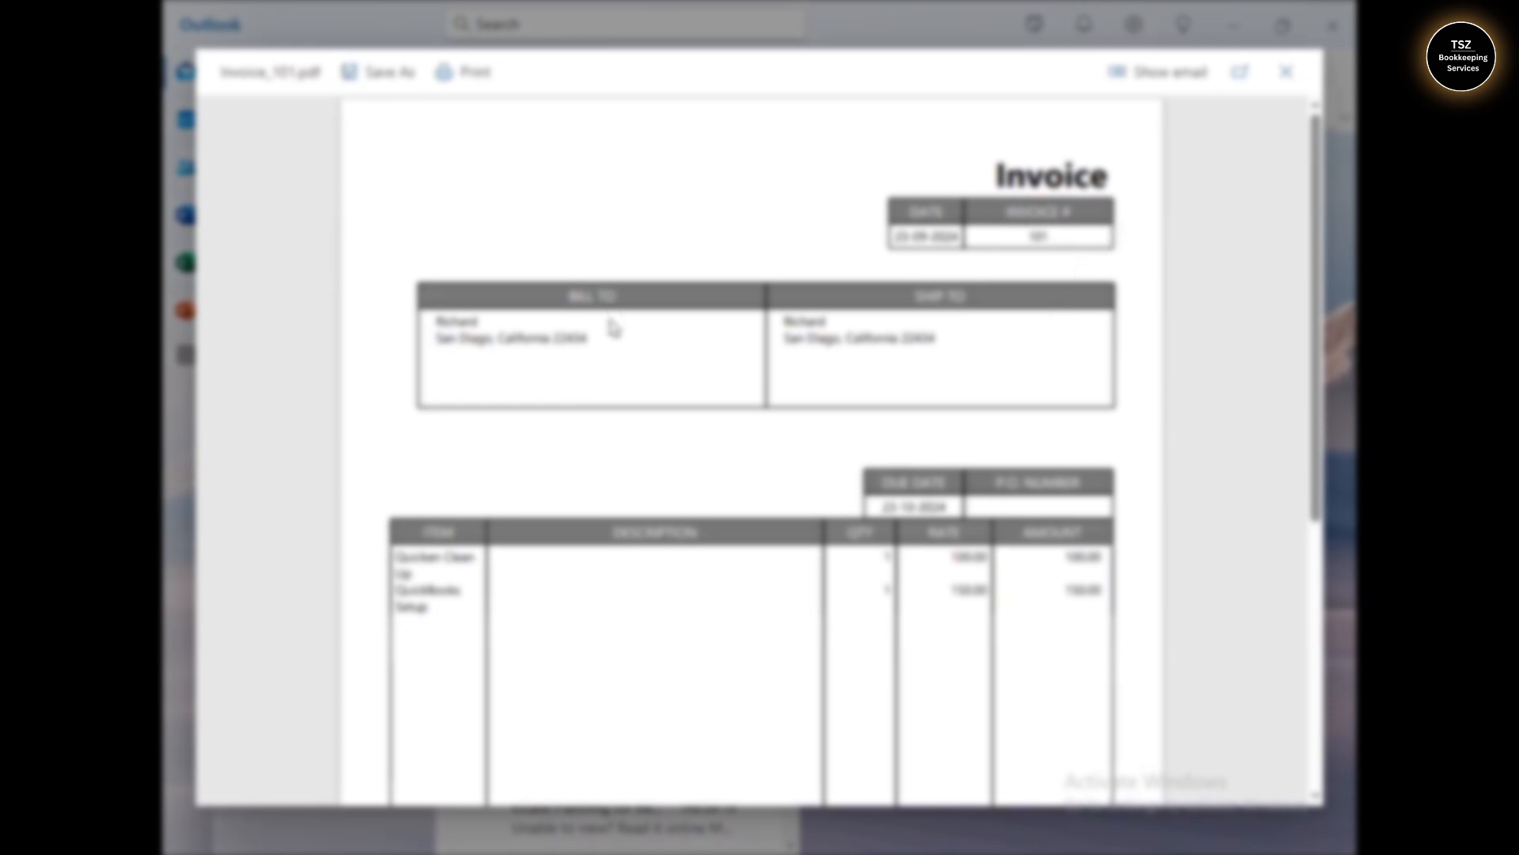
- Scroll the PDF and highlight the Quicken Clean Up and QuickBooks Setup item lines
scroll(1308, 463, "down", 1)
scroll(1307, 463, "down", 3)
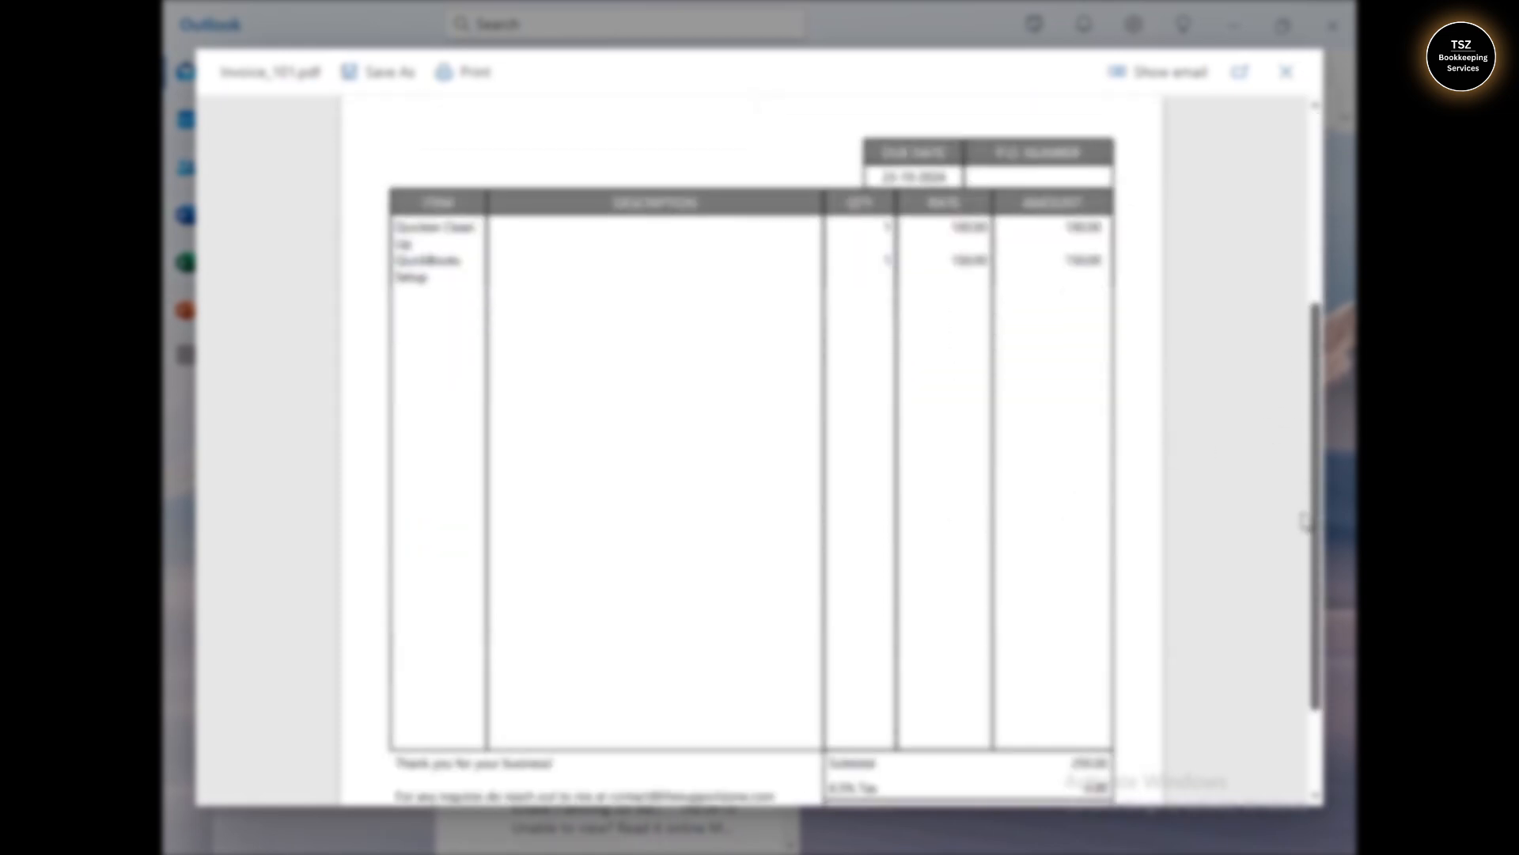
double_click(420, 221)
triple_click(967, 220)
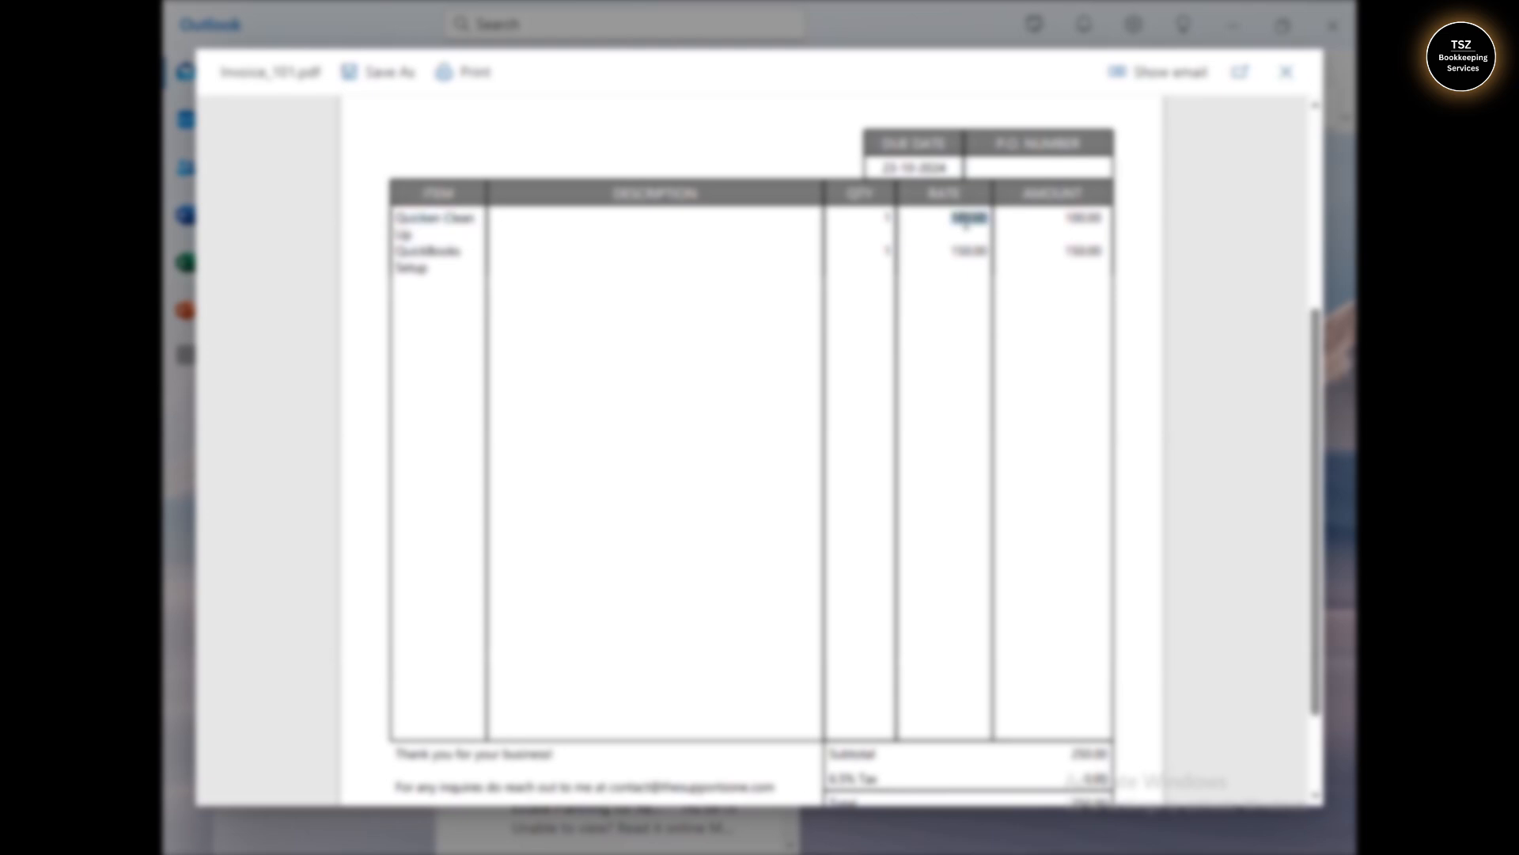
double_click(437, 251)
left_click(704, 311)
- Highlight the Tax row in the invoice totals and close the PDF preview
scroll(1314, 491, "down", 1)
scroll(1310, 491, "down", 3)
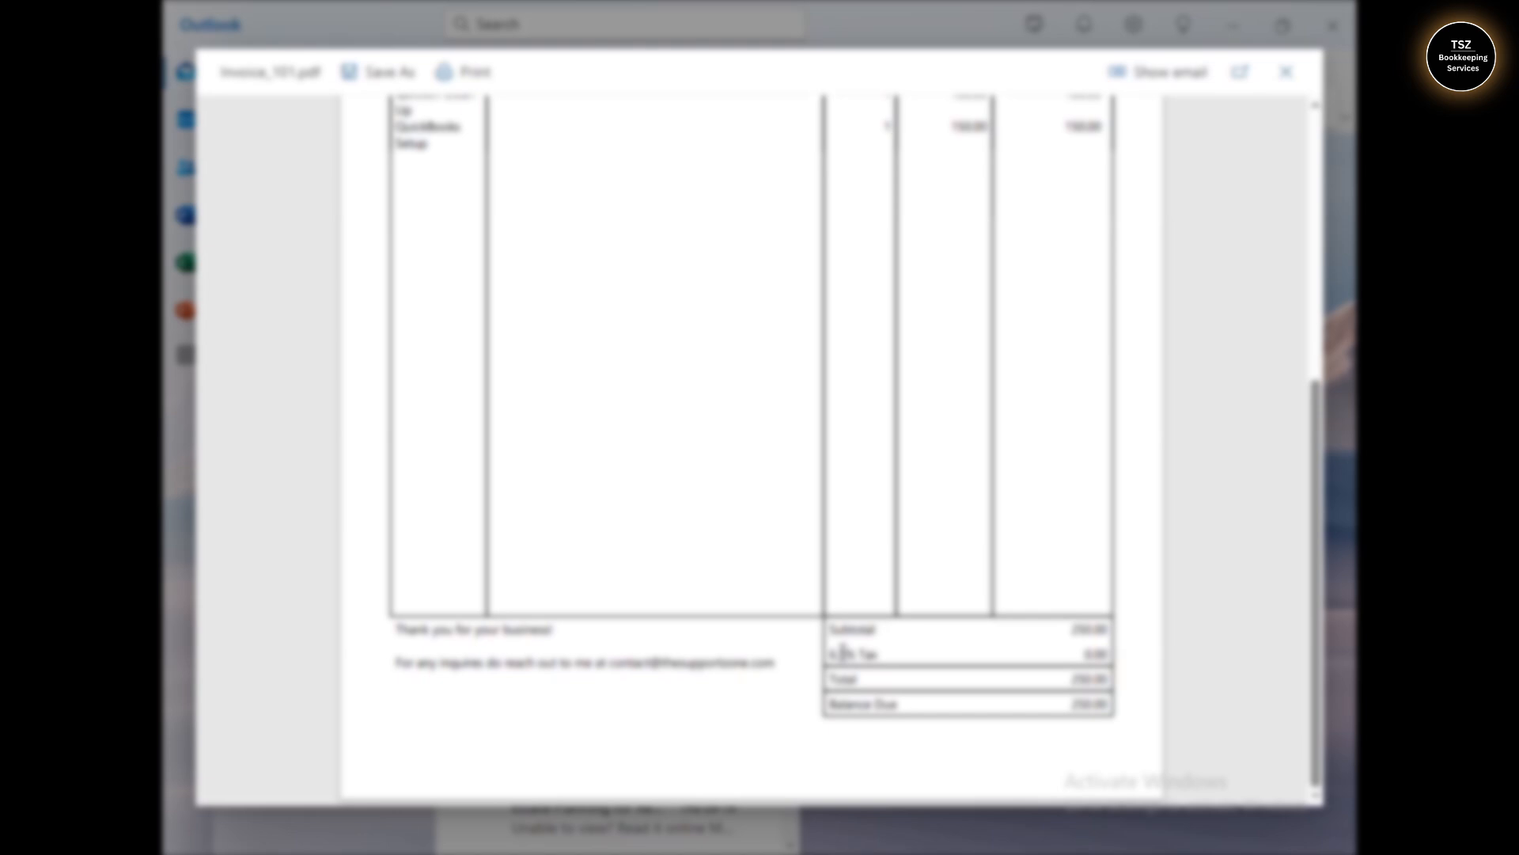
triple_click(843, 651)
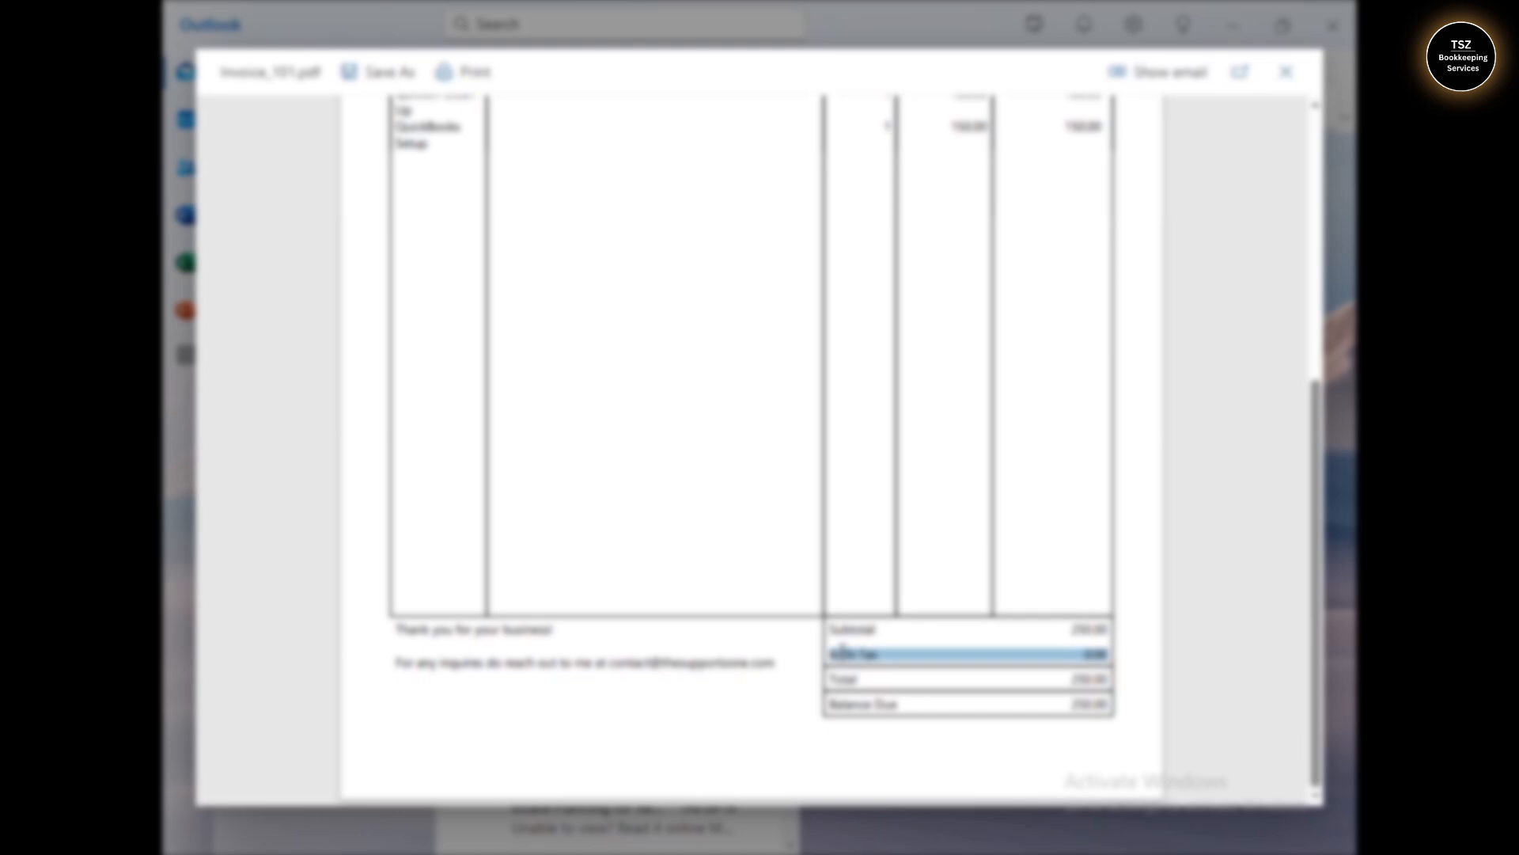
left_click(1313, 337)
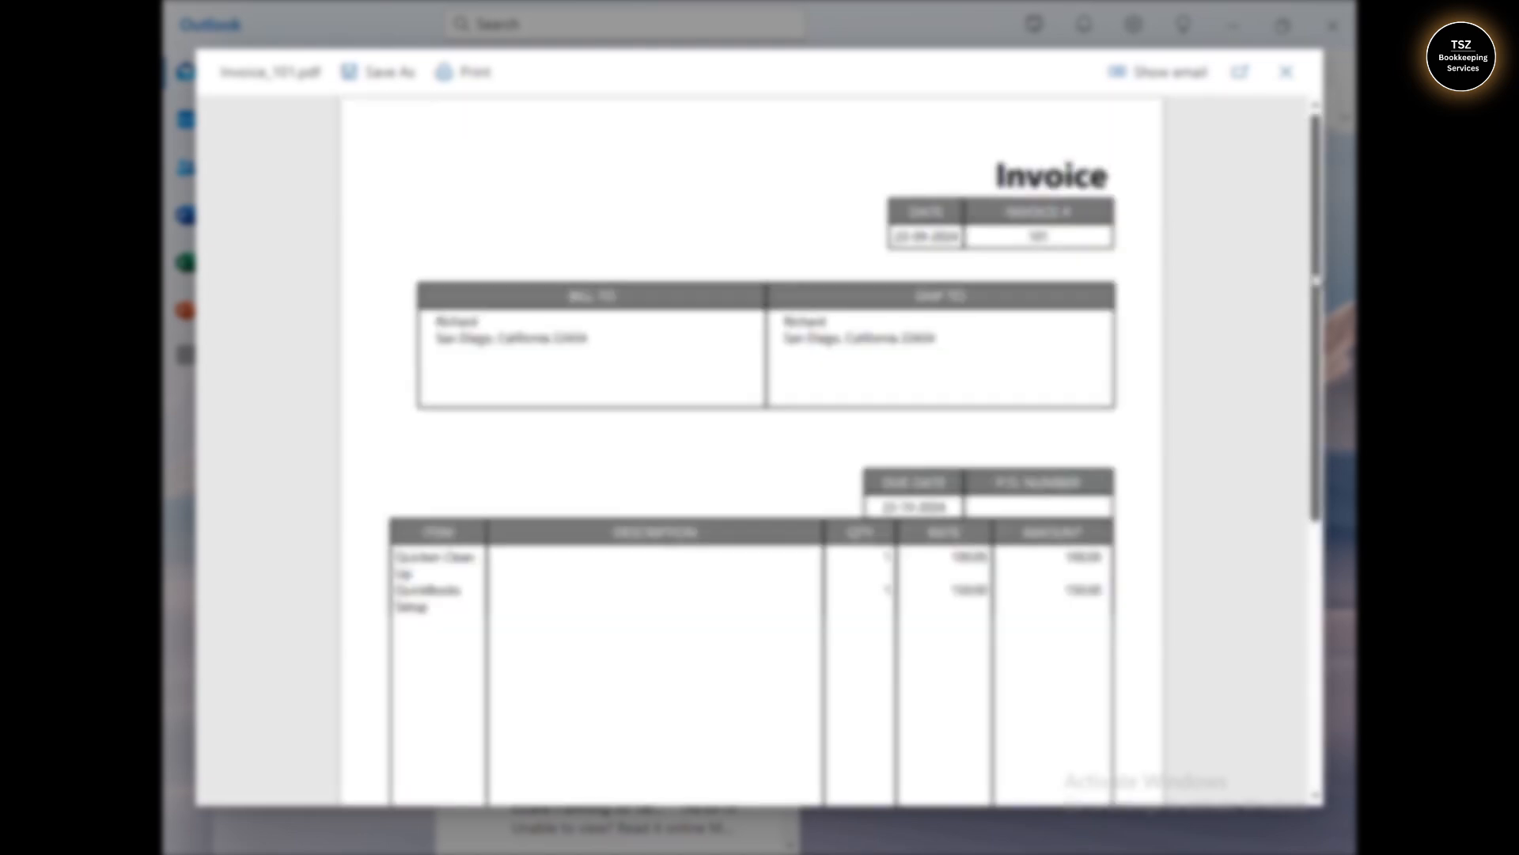
left_click(1285, 72)
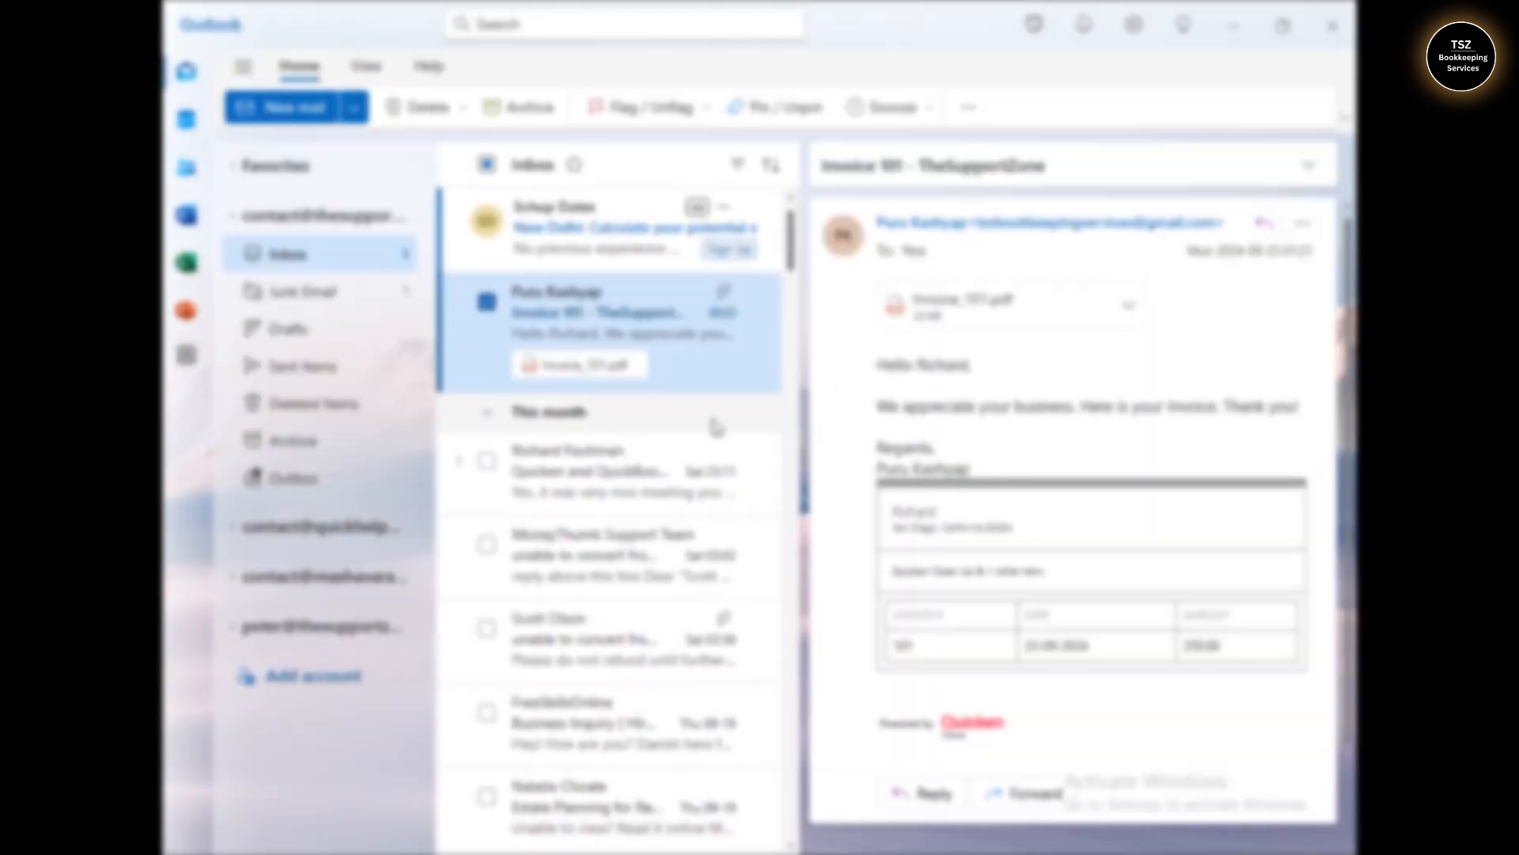
- Open the Invoice 101 e-mail in a separate window, close it, then close Outlook
left_click(619, 483)
left_click(629, 329)
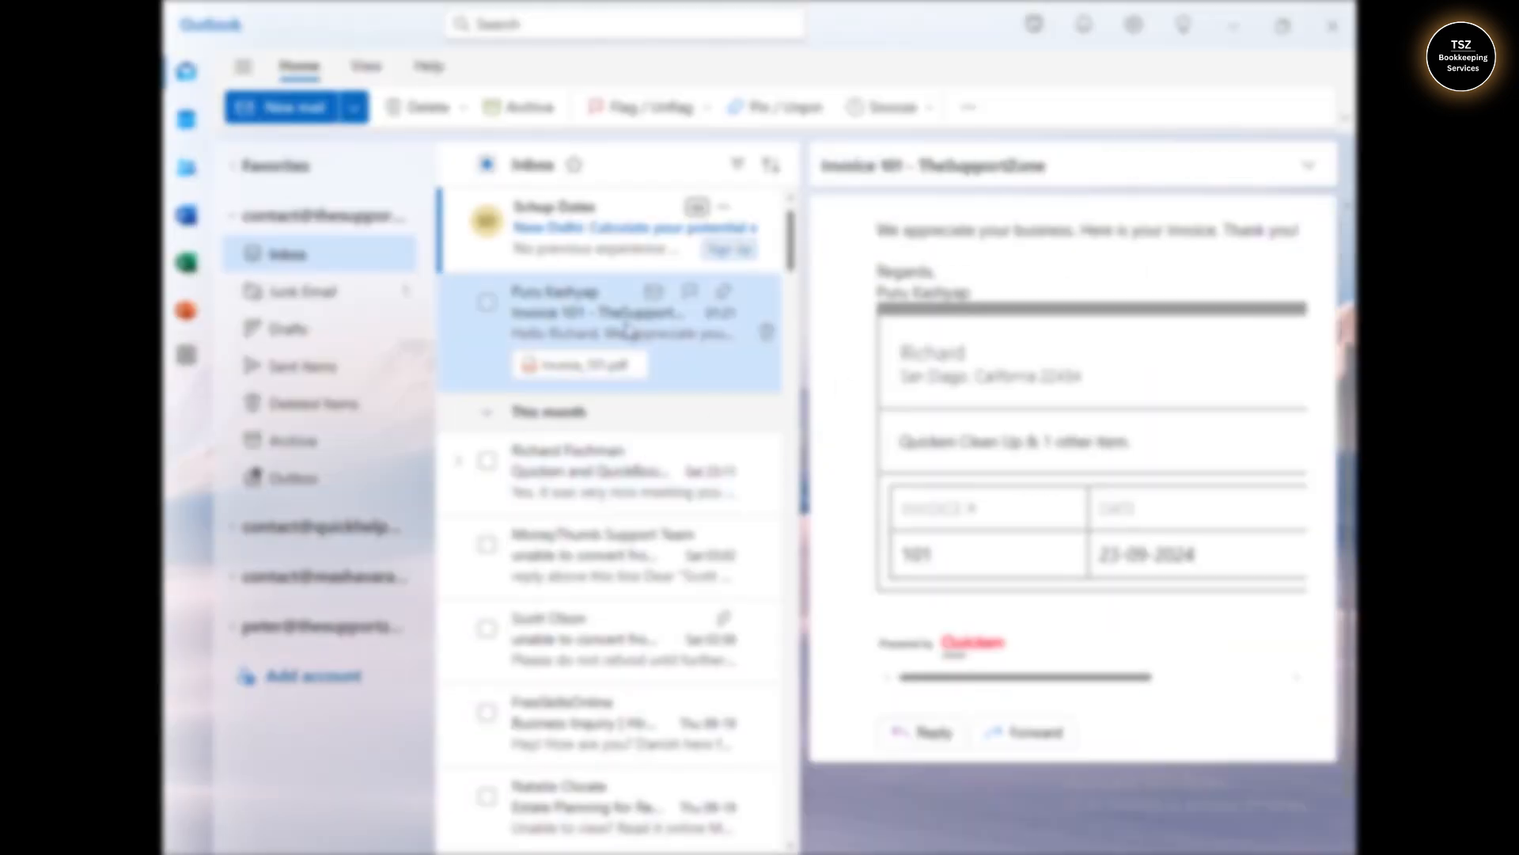
double_click(628, 329)
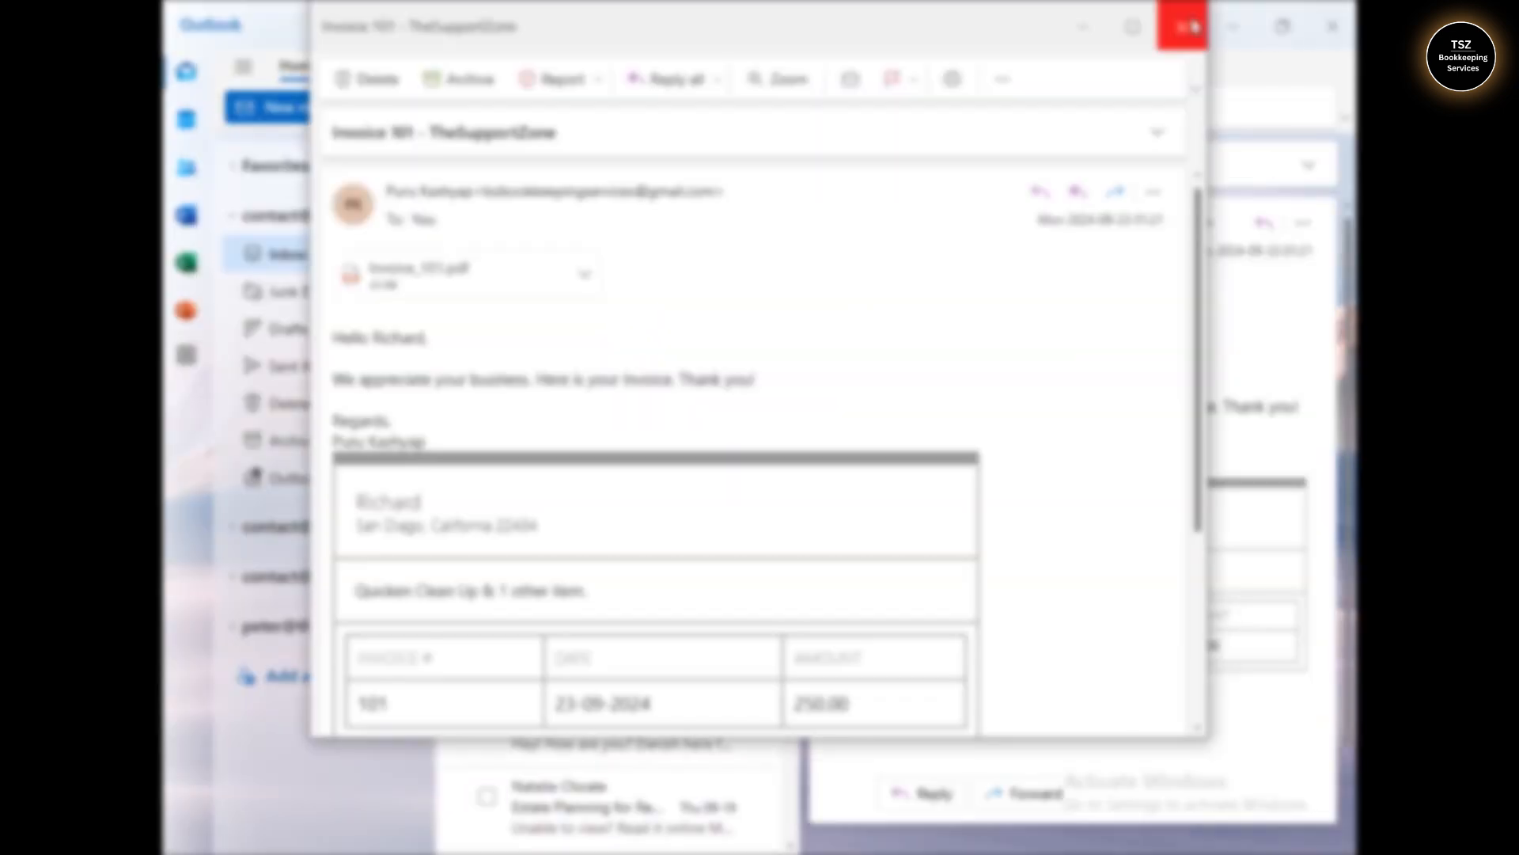
scroll(1195, 178, "down", 3)
scroll(1195, 178, "up", 4)
left_click(1181, 27)
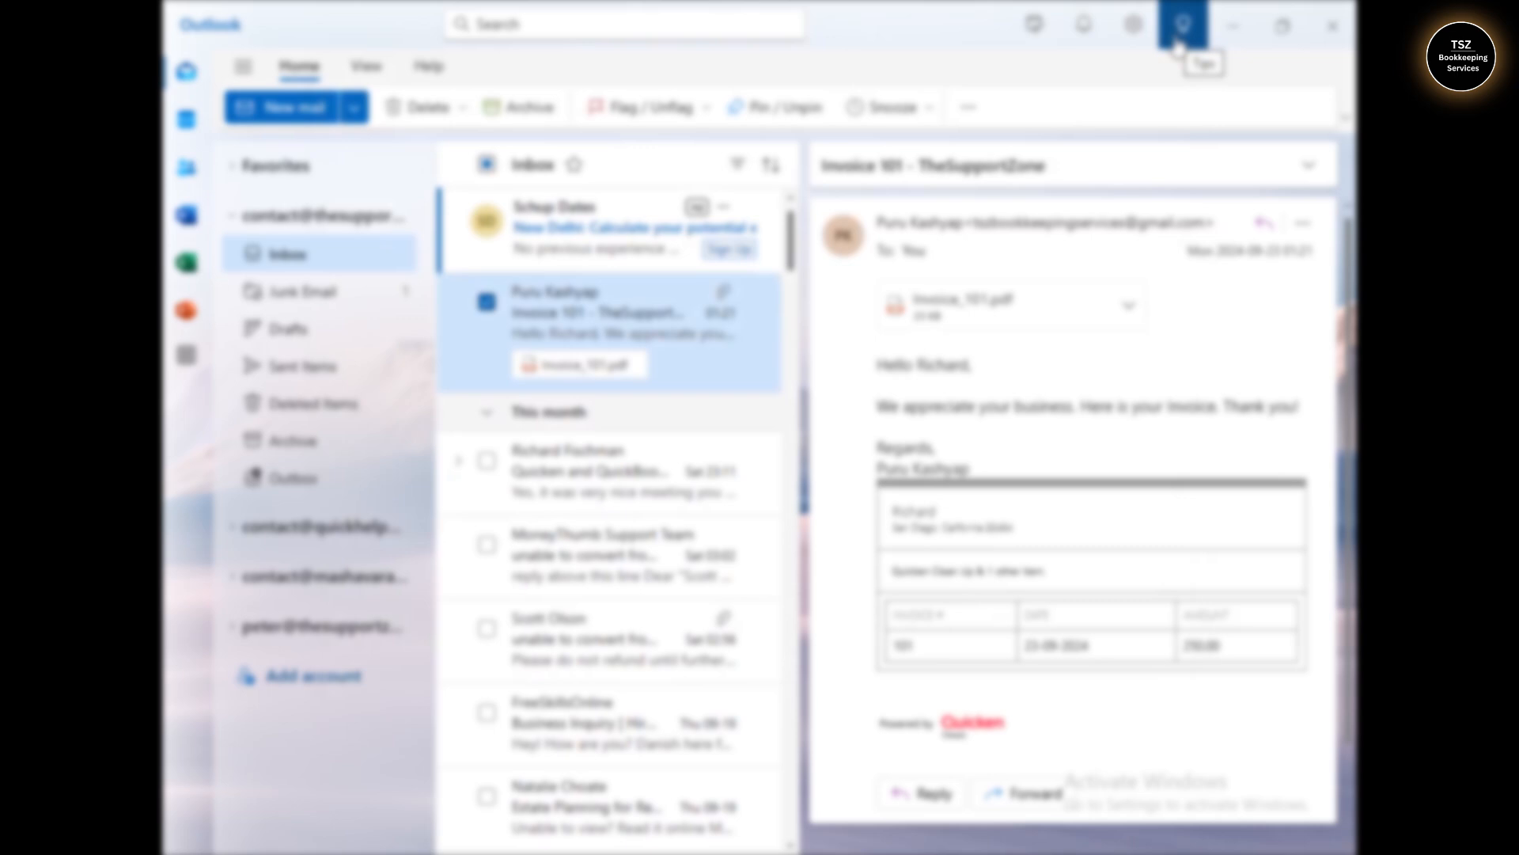
left_click(1349, 38)
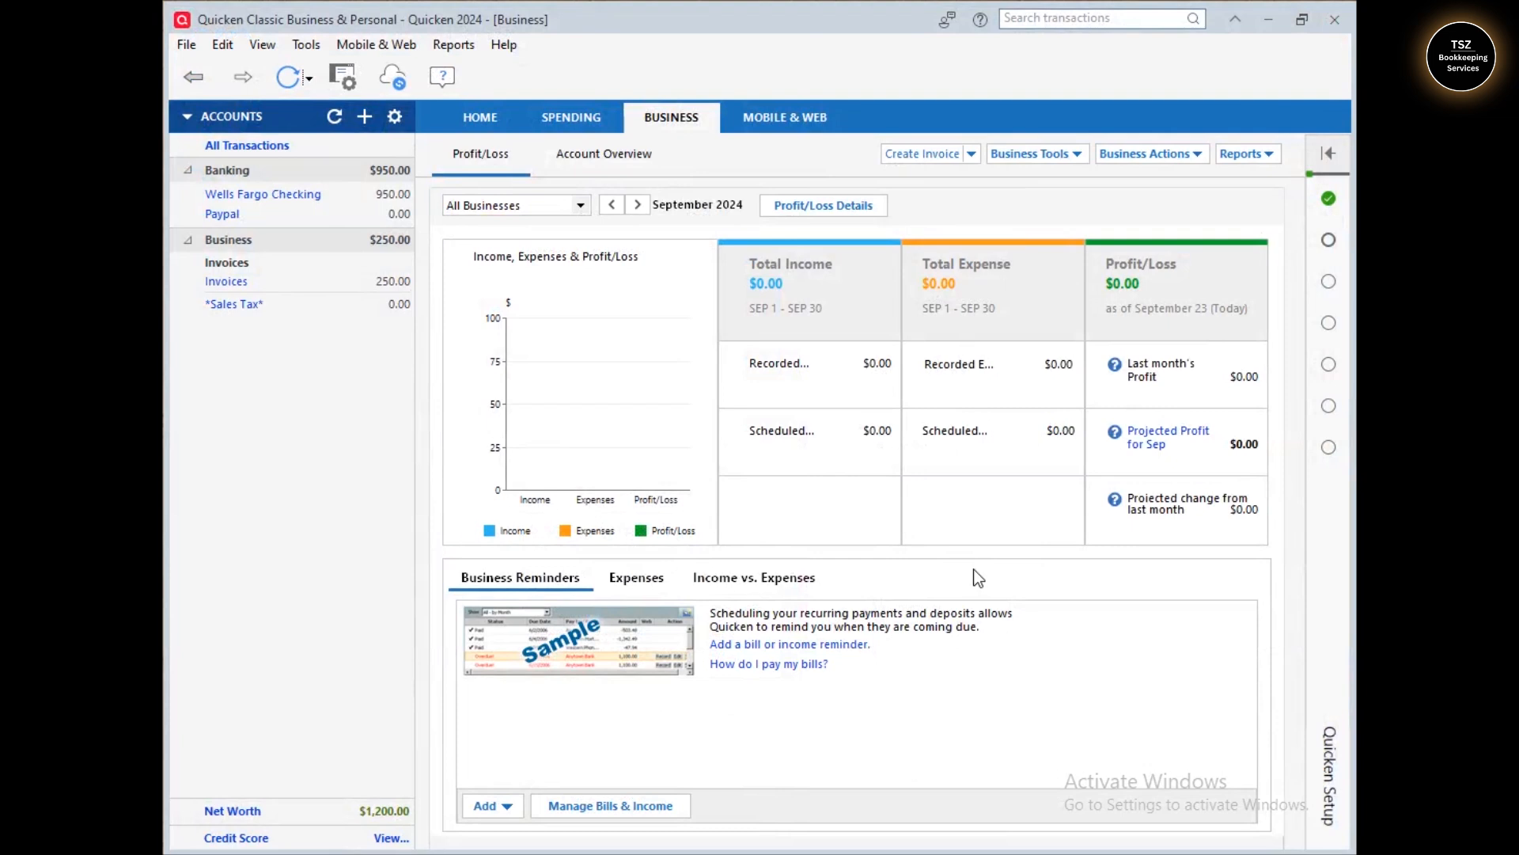
- Minimise Quicken from its title bar to reveal the Windows desktop
left_click(1269, 21)
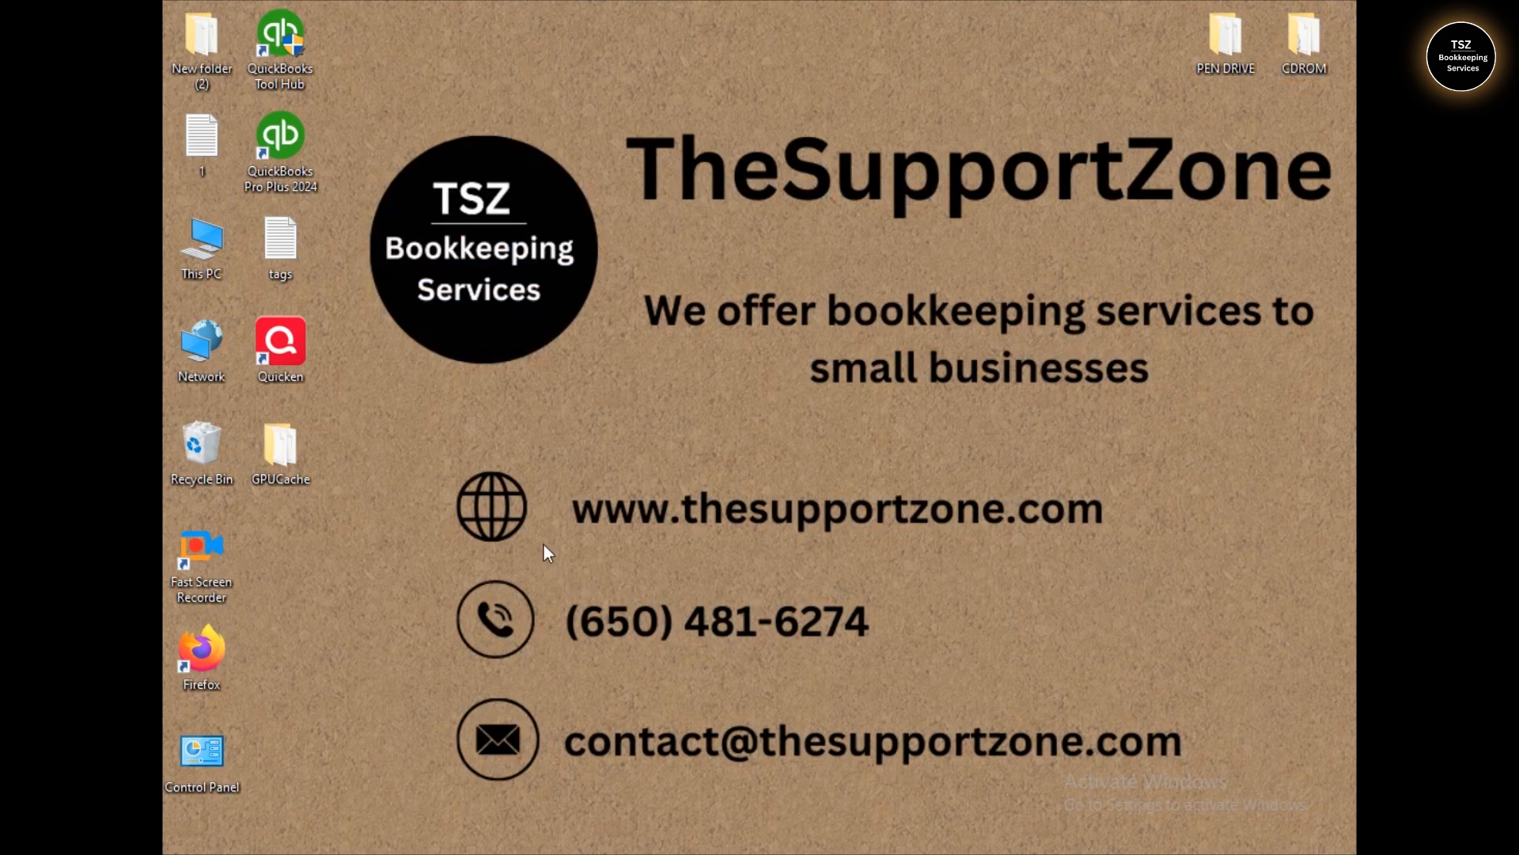
left_click_drag(450, 468, 1101, 571)
left_click_drag(378, 575, 989, 678)
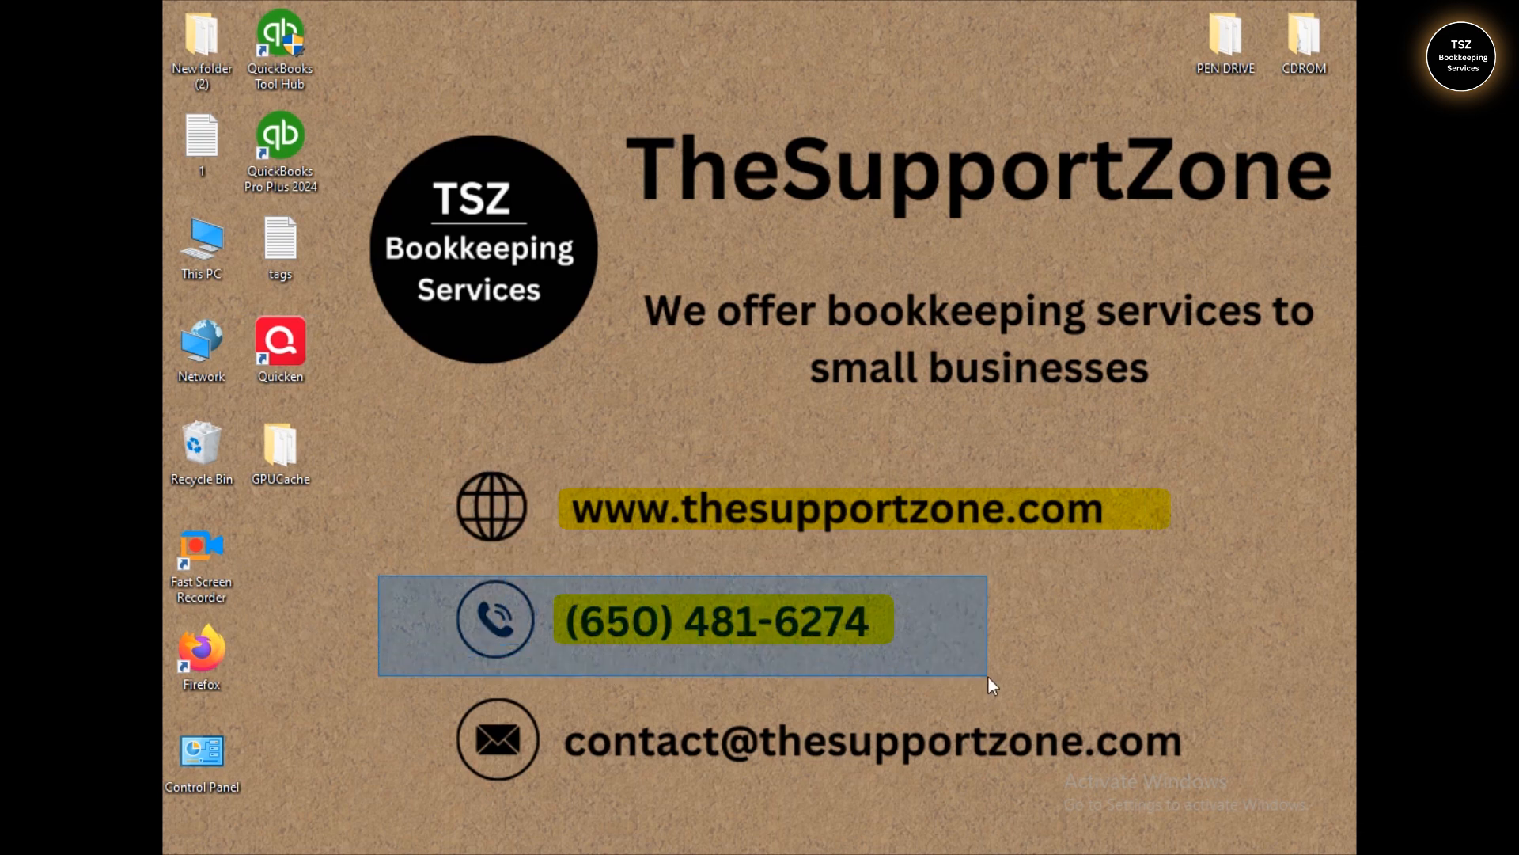